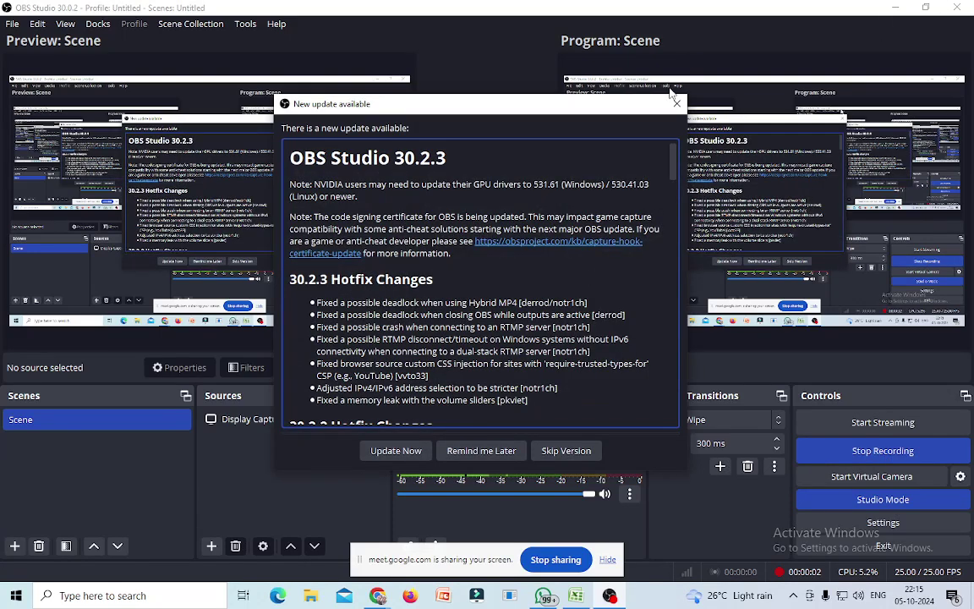
Dismiss the OBS update notice, minimize OBS and the Meet window, and switch to Excel
click(677, 103)
click(898, 6)
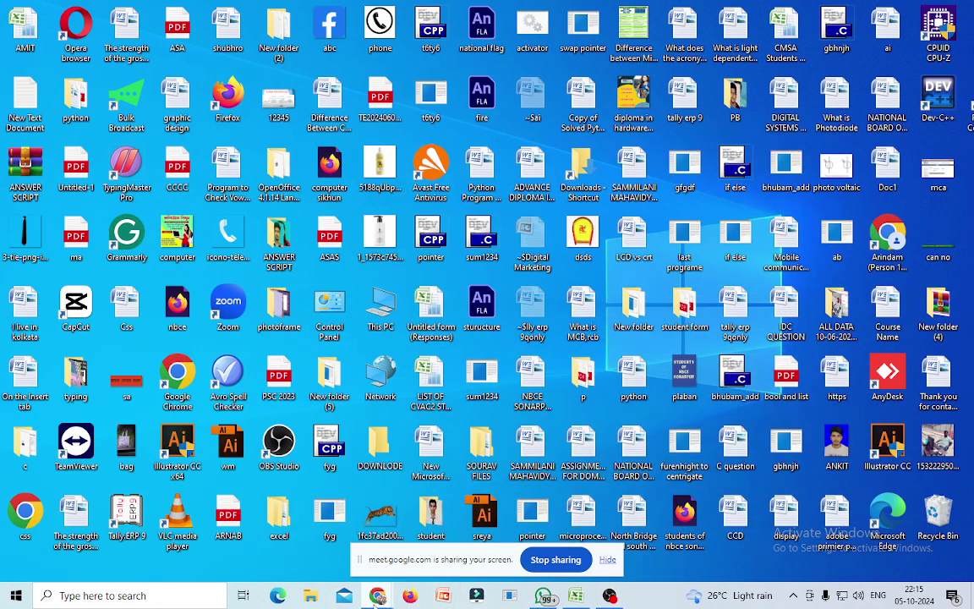
mouse_move(377, 595)
click(334, 529)
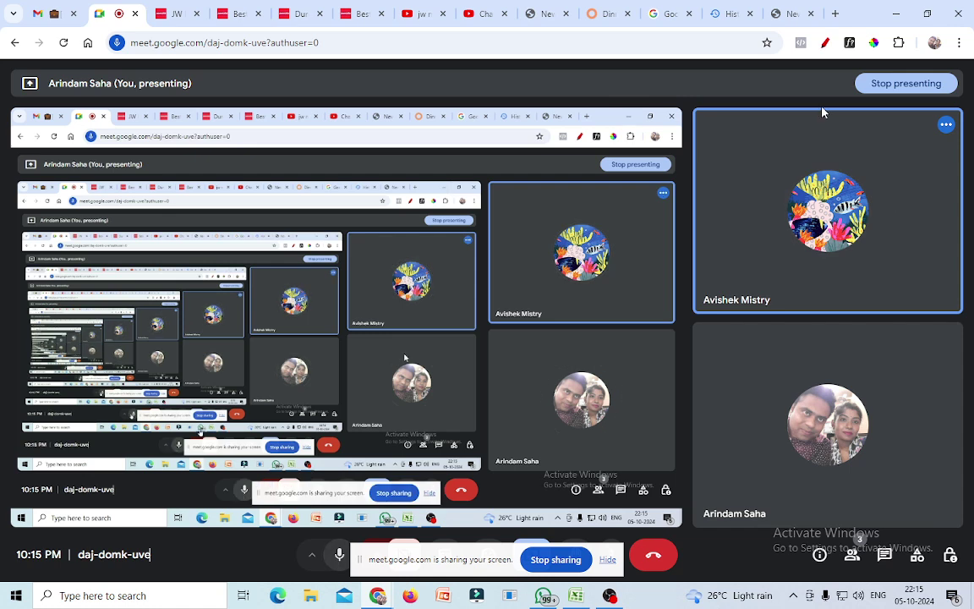
click(895, 13)
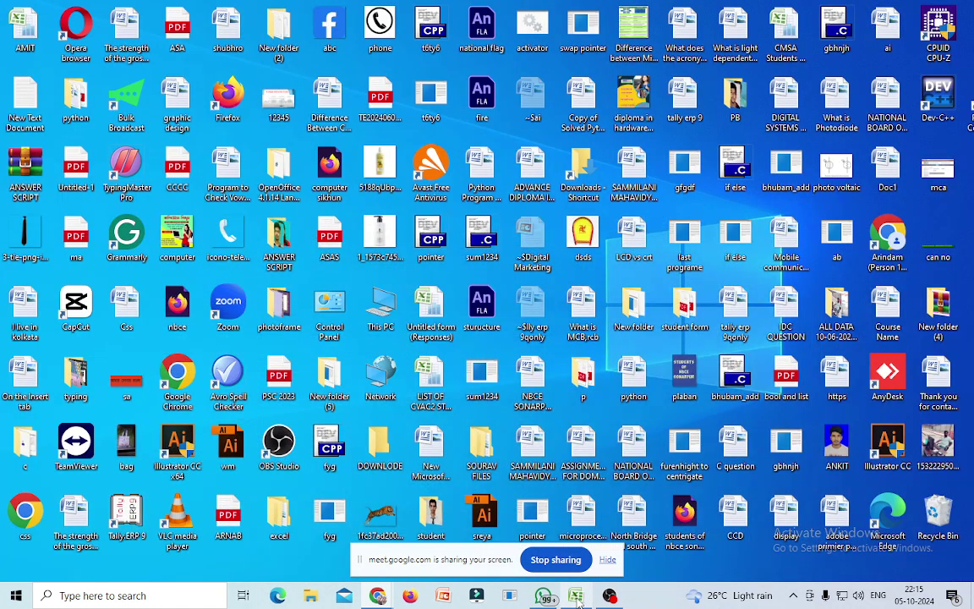
key(alt+Tab)
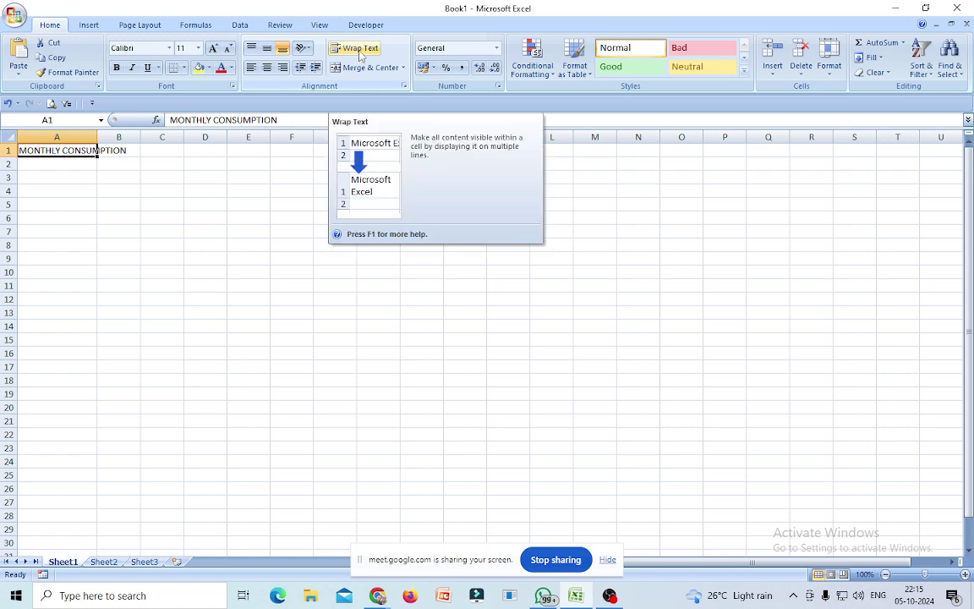
Wrap and centre the MONTHLY CONSUMPTION heading in A1
click(362, 54)
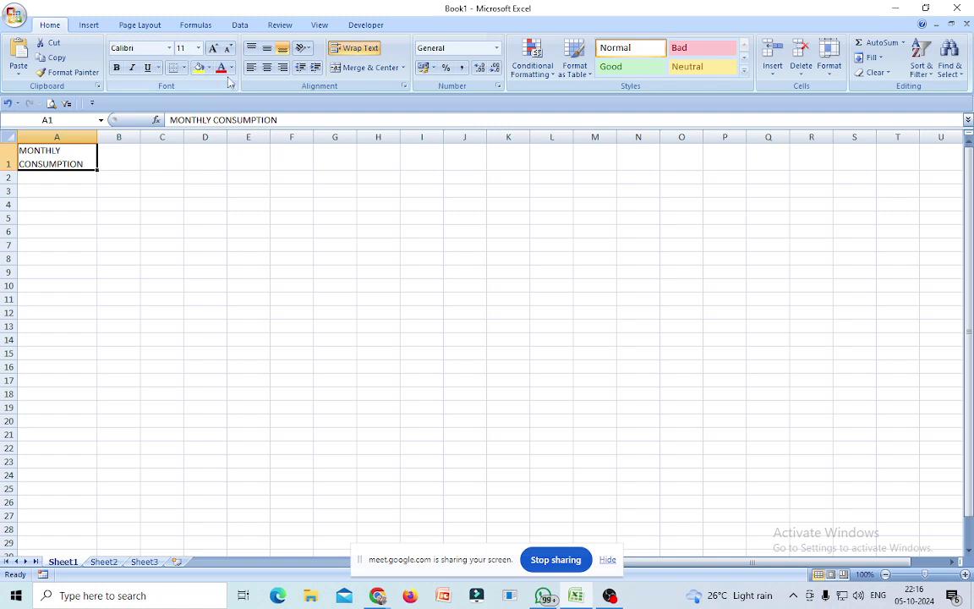
click(268, 68)
click(165, 271)
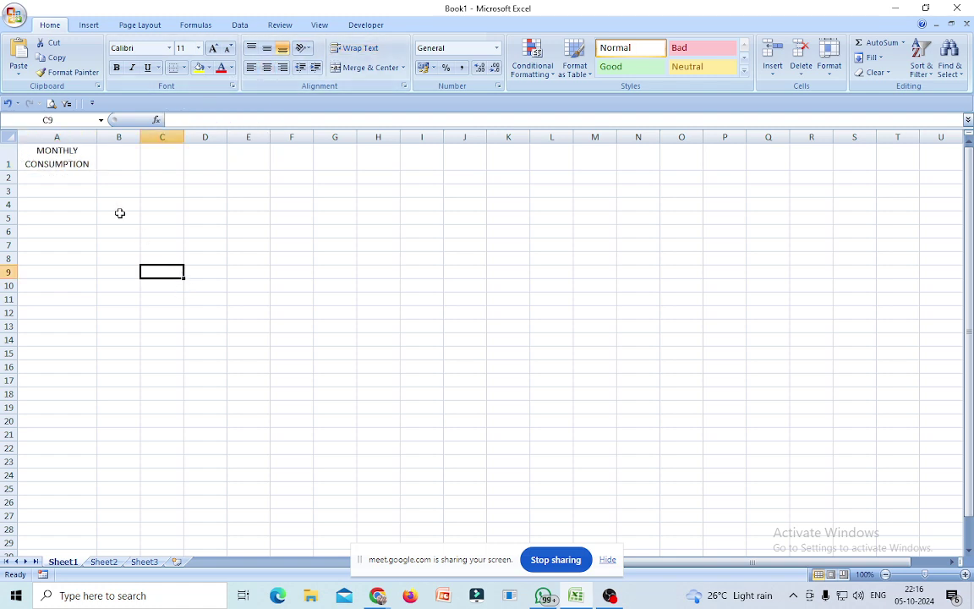
Add a wrapped, centred 'Gross rate' heading in B1
click(107, 156)
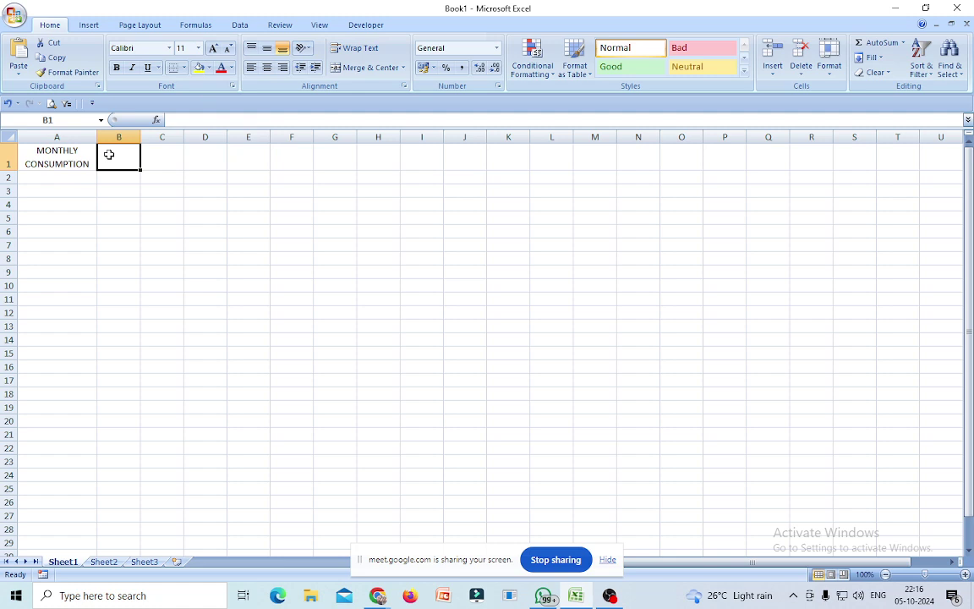
text(Gross )
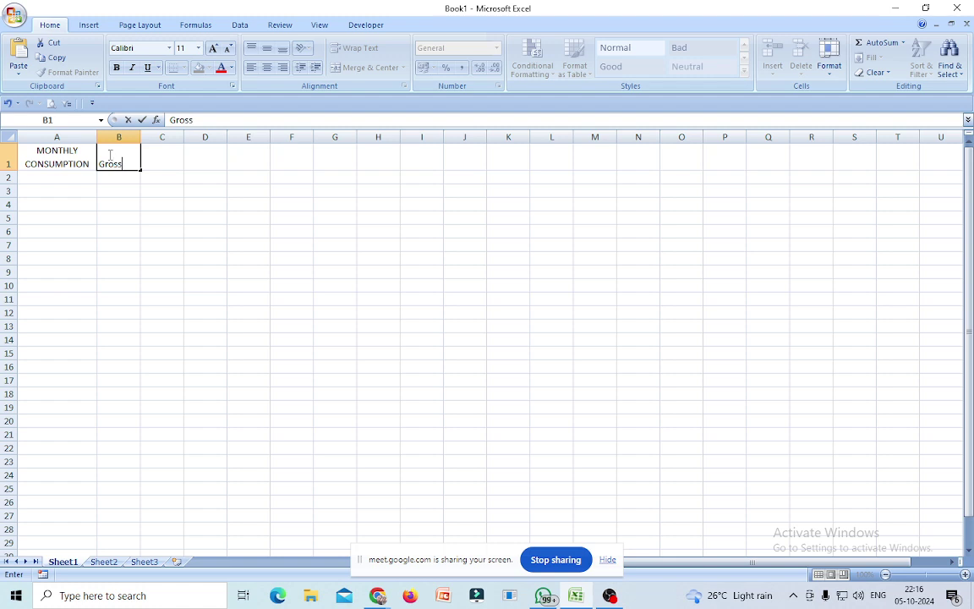
text(rate)
click(248, 245)
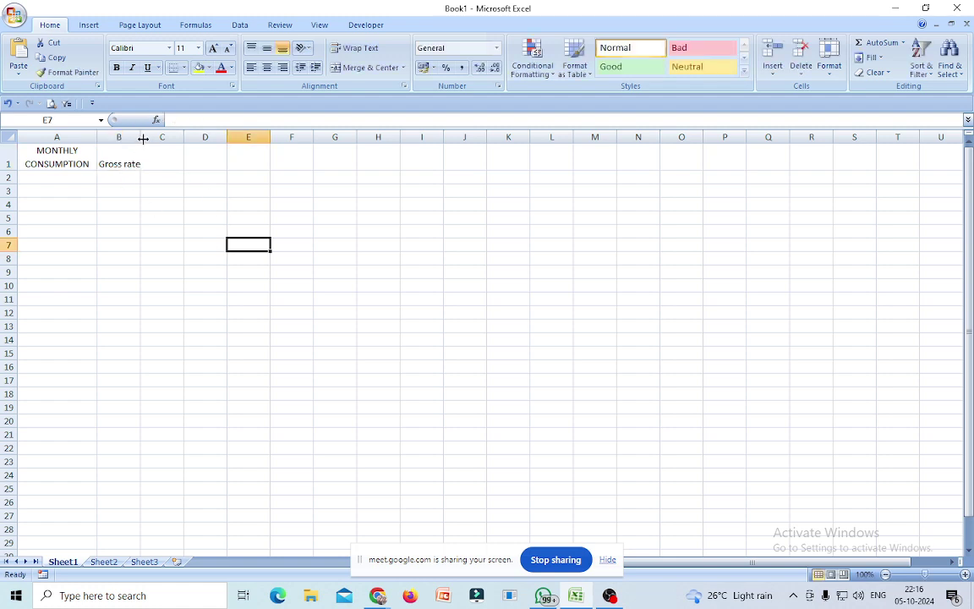
click(123, 163)
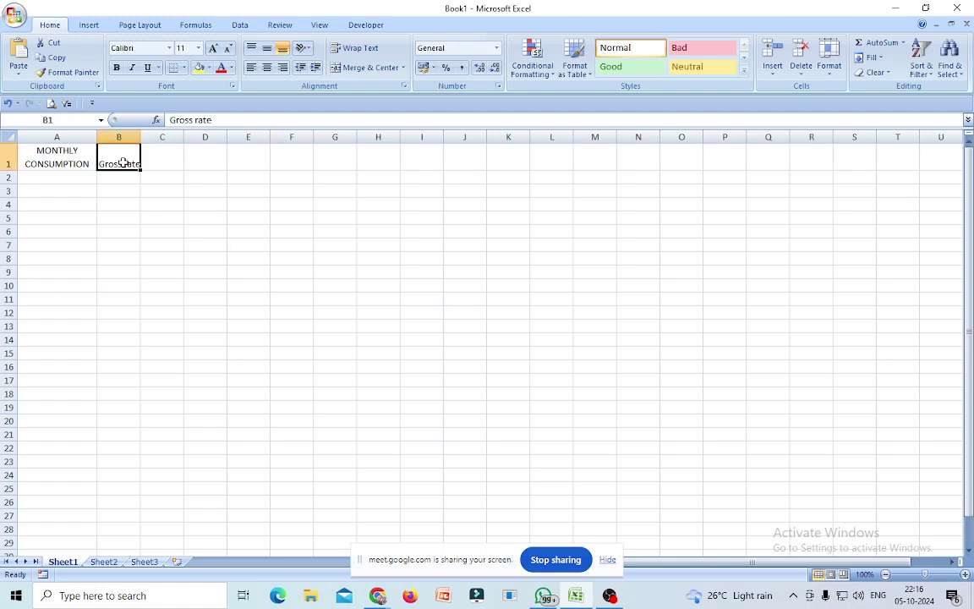
click(350, 49)
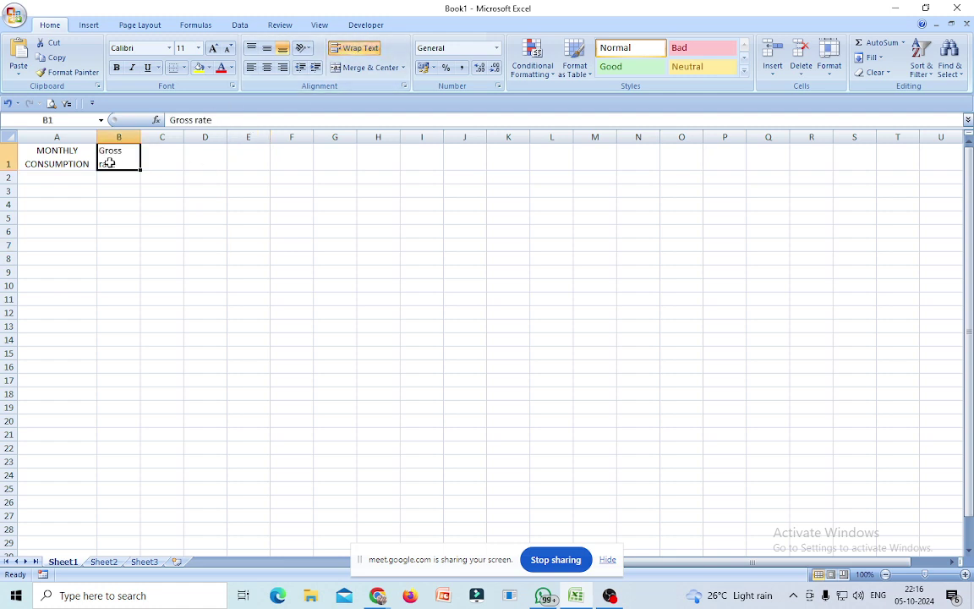
click(266, 68)
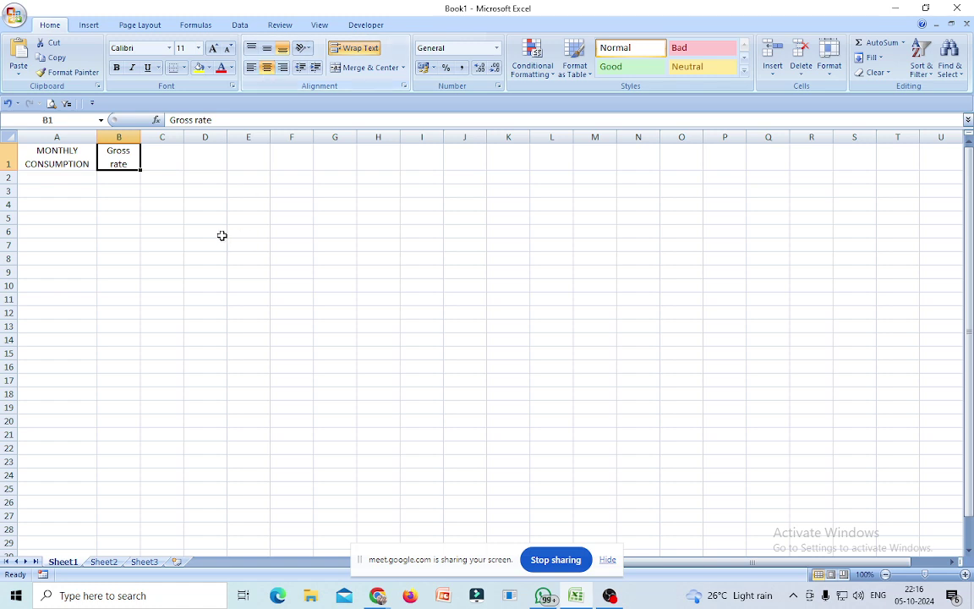
click(220, 234)
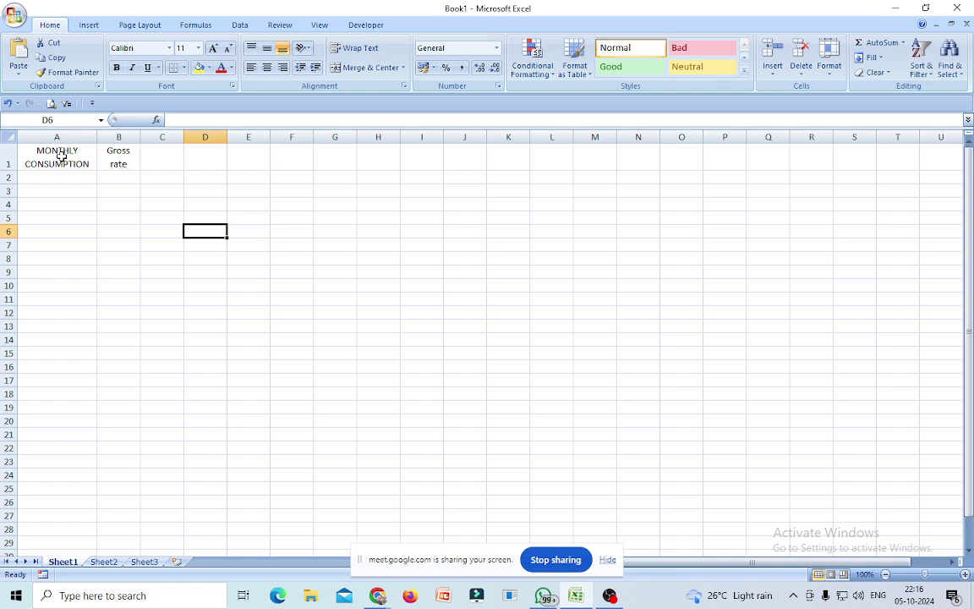
click(40, 176)
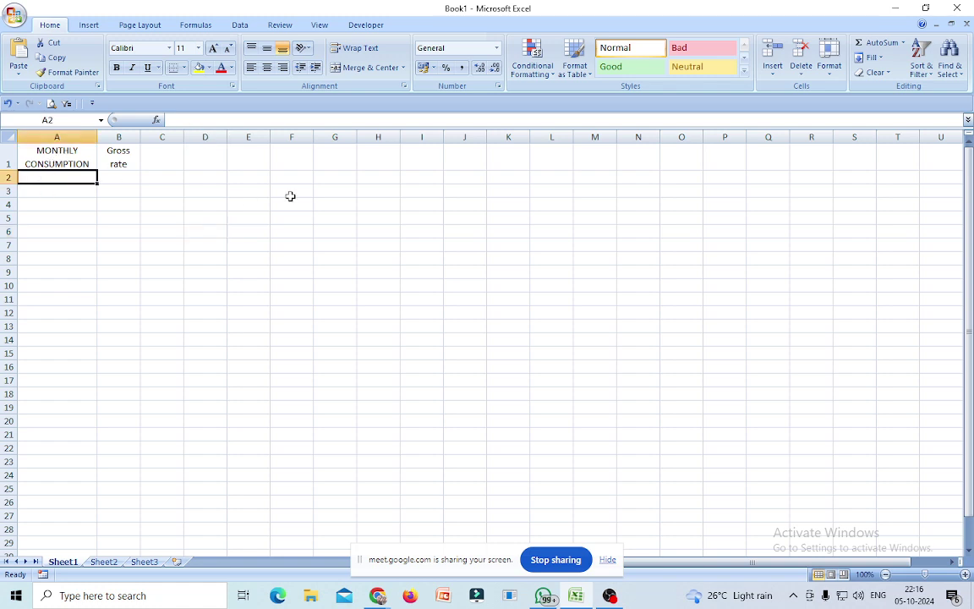
Enter 'first 25 unit' in A2 with a gross rate of 4.89 in B2
text(first)
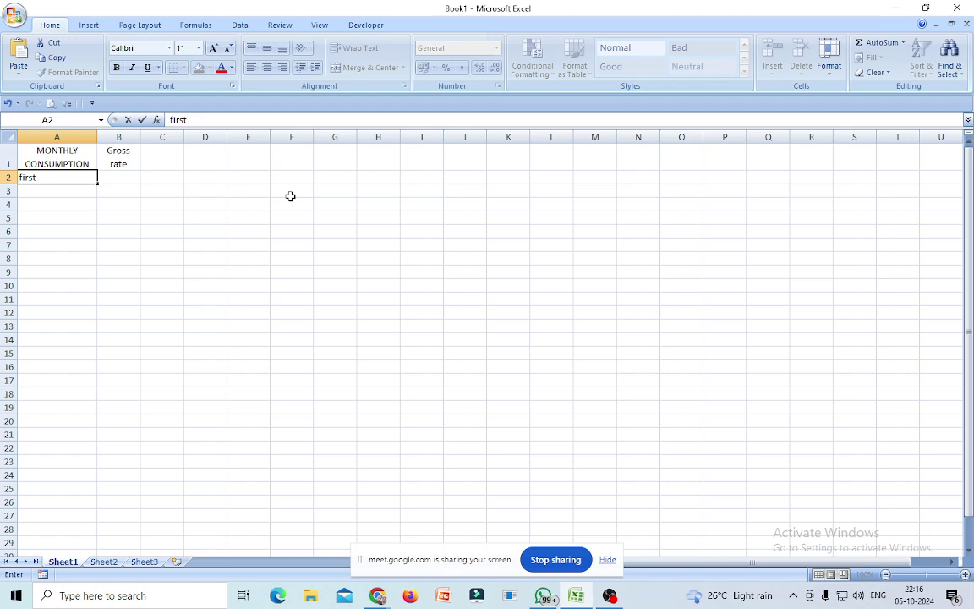
text( 25 unit)
click(124, 174)
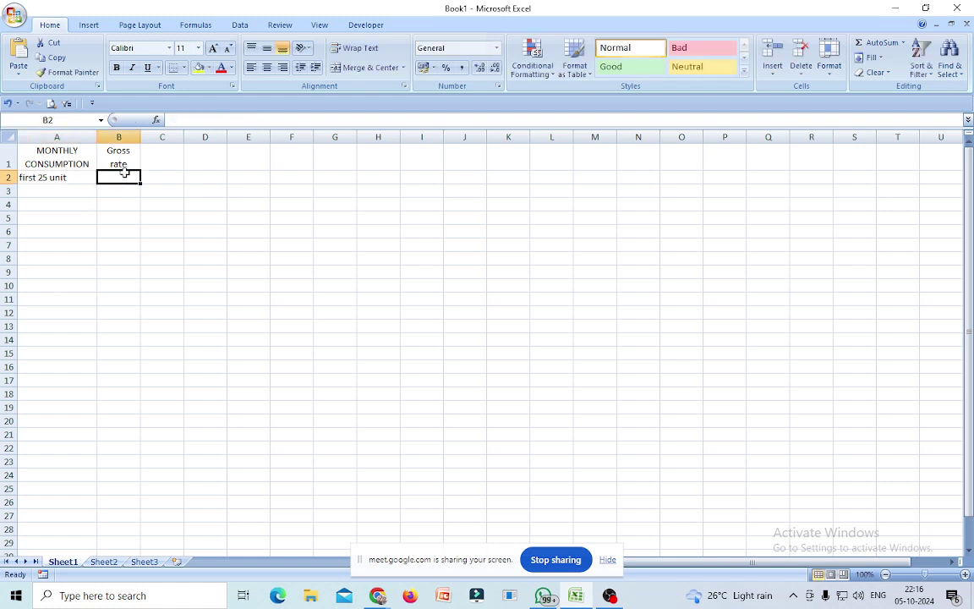
text(4.89)
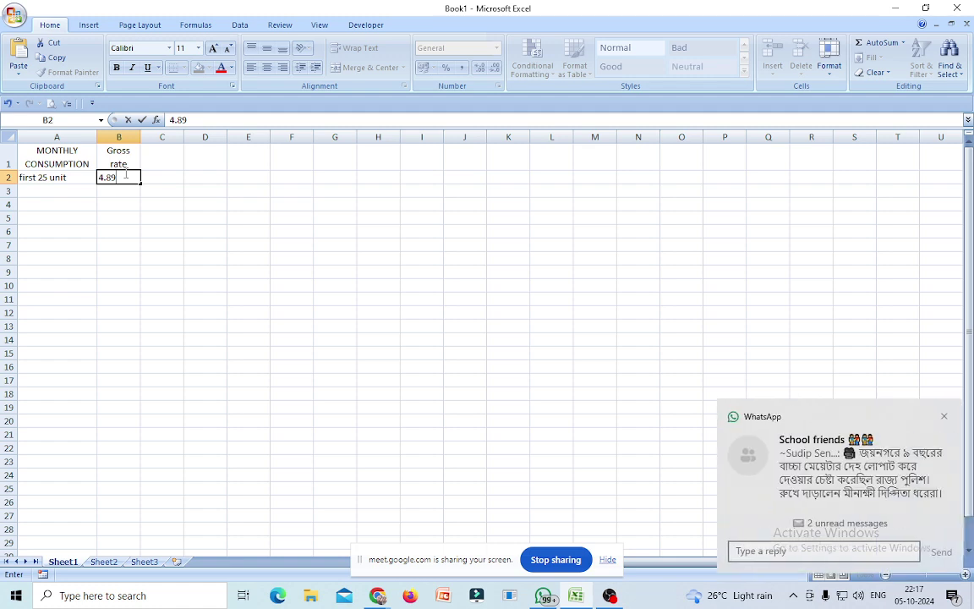
click(945, 417)
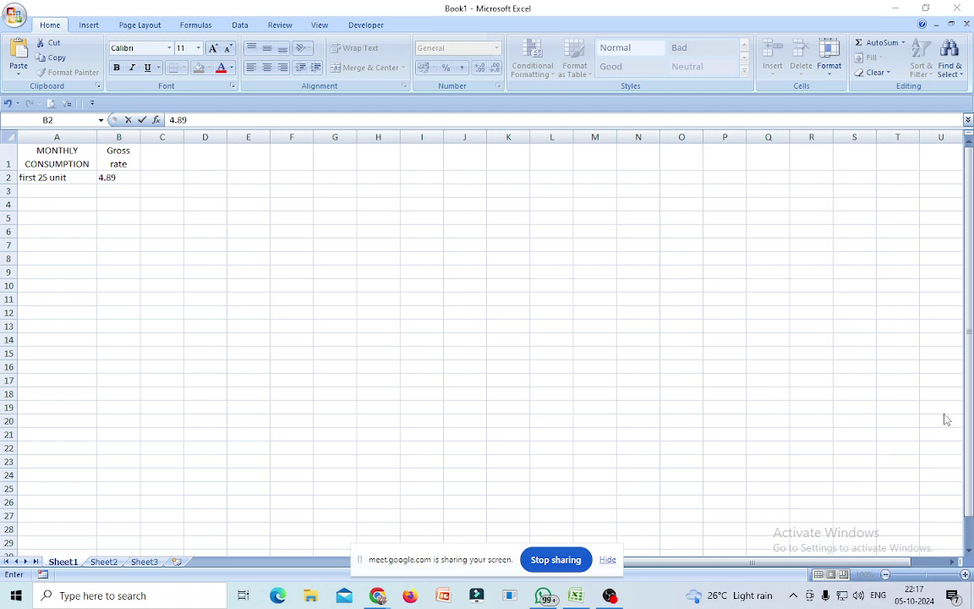
click(44, 191)
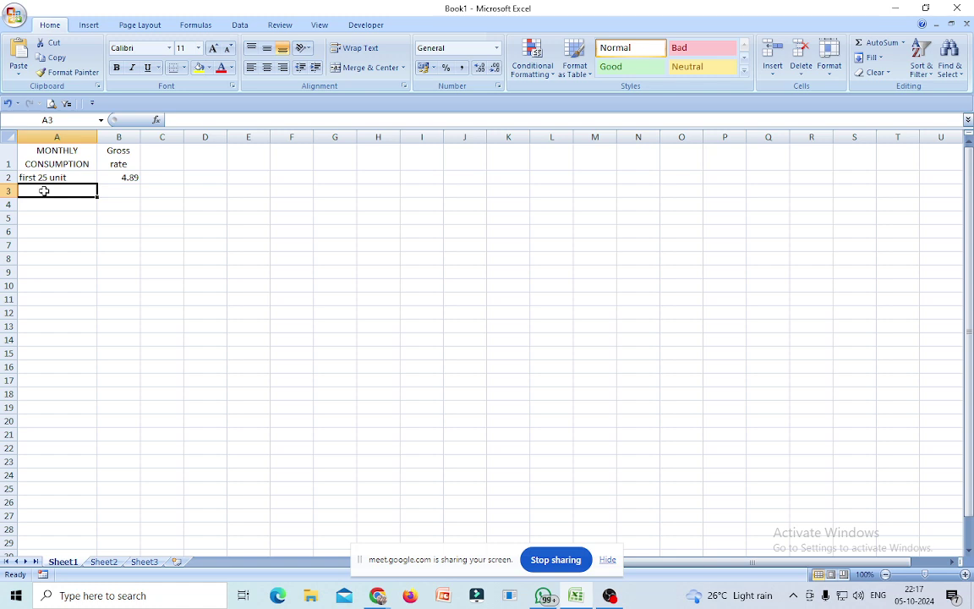
Add rows 'next 35 unit' at 5.40 and 'next 40 unit' at 6.41
text(next )
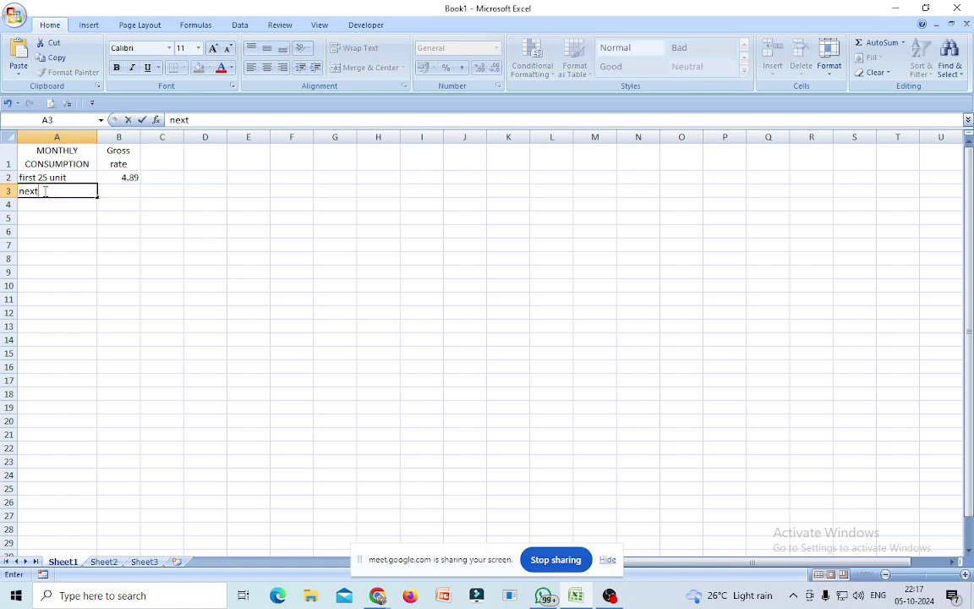
text(35 )
text(unit)
click(113, 192)
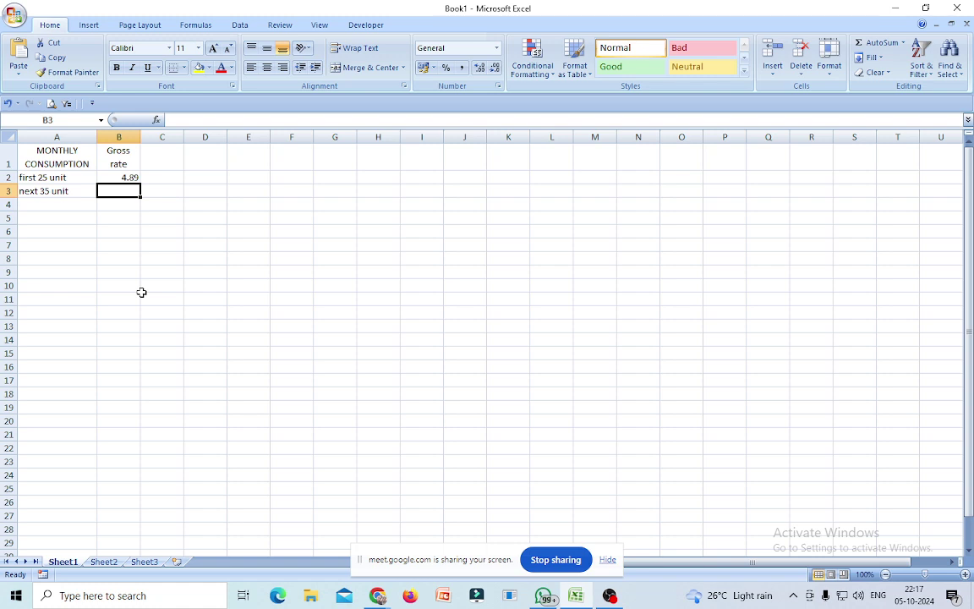
text(5.40)
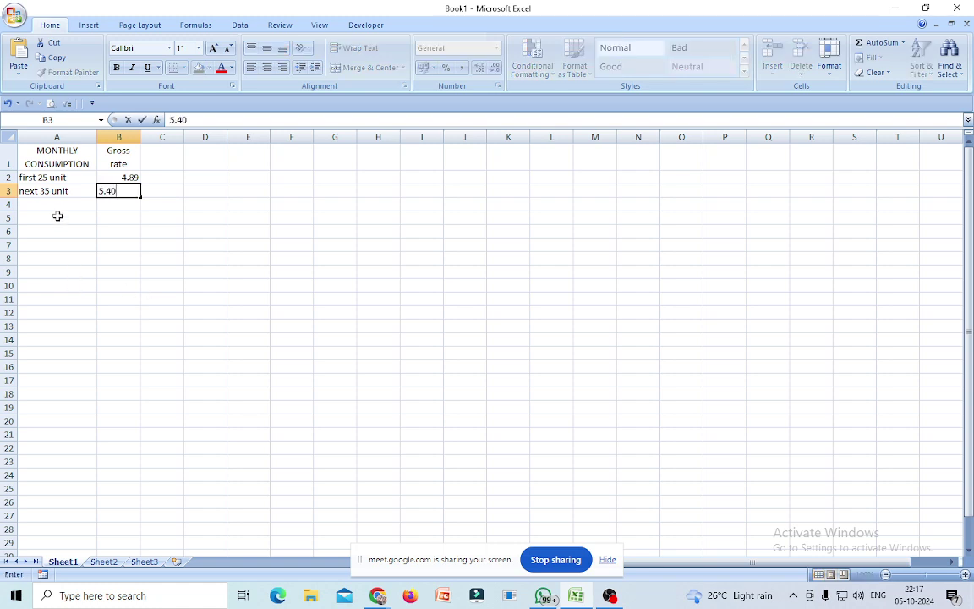
click(52, 204)
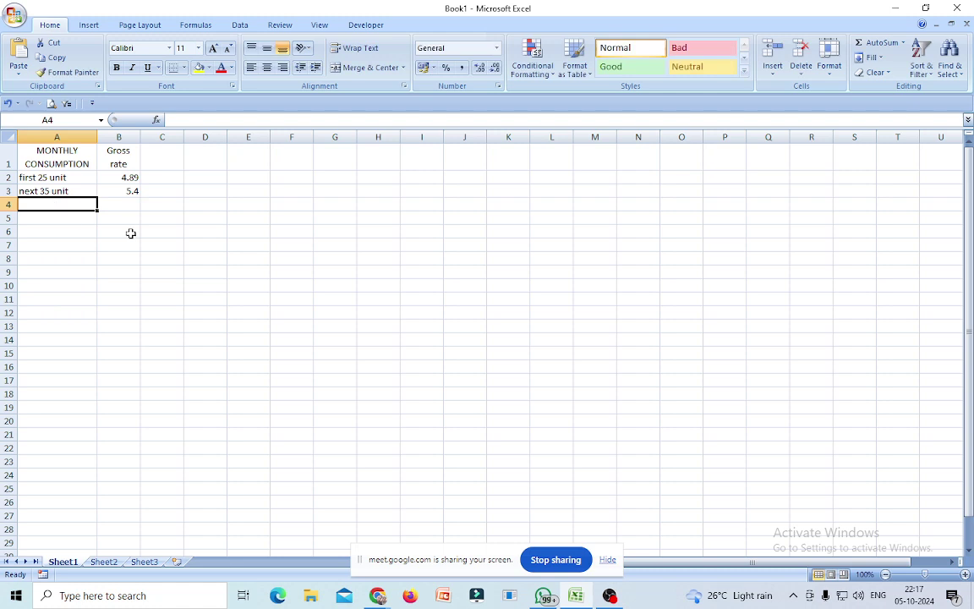
text(next 40 unit)
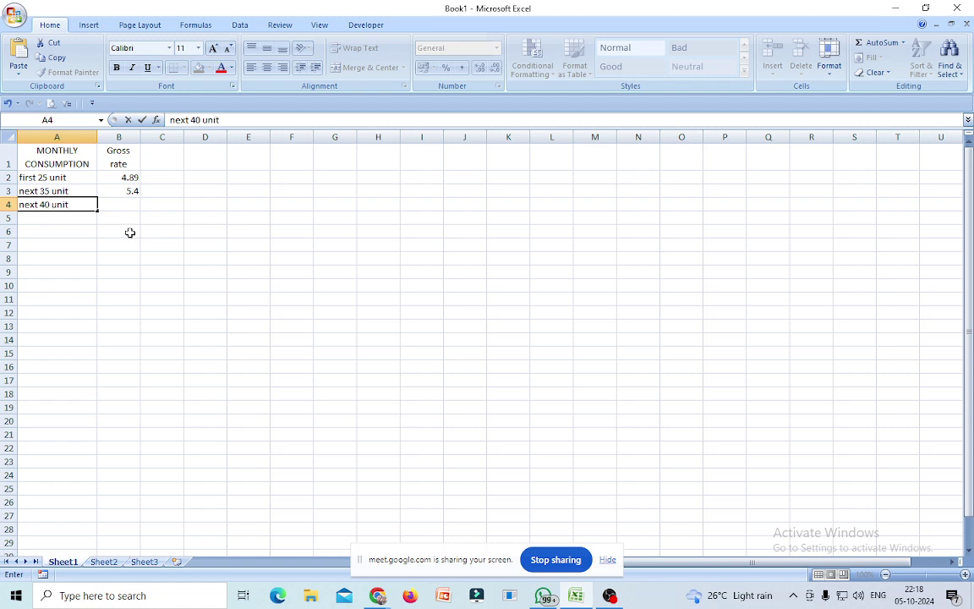
click(131, 207)
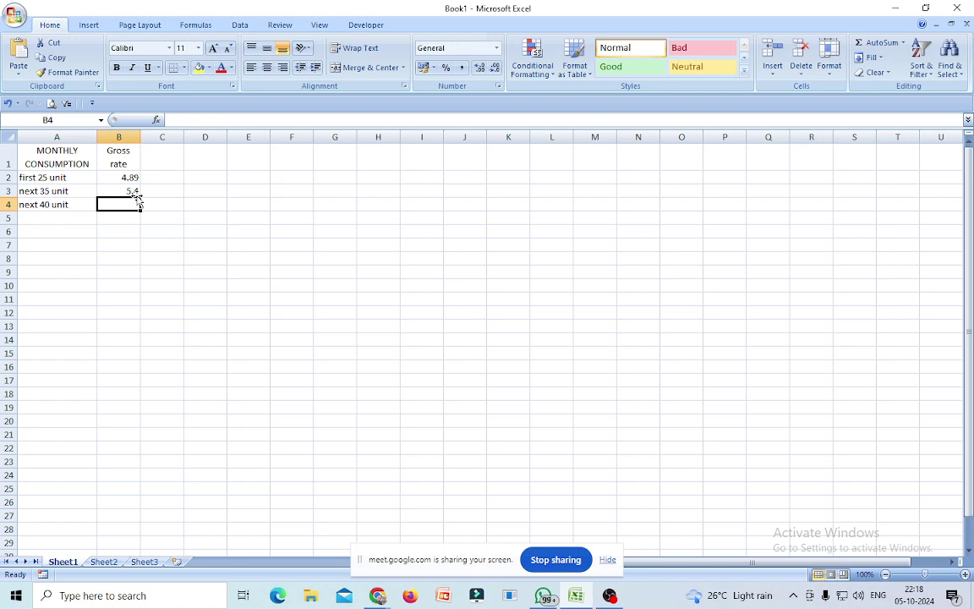
text(6.41)
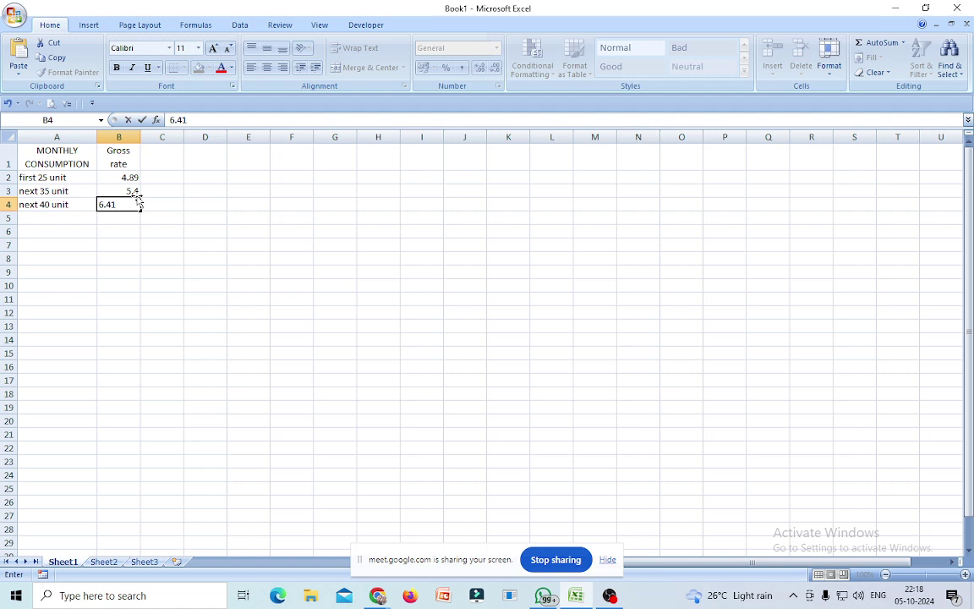
click(47, 218)
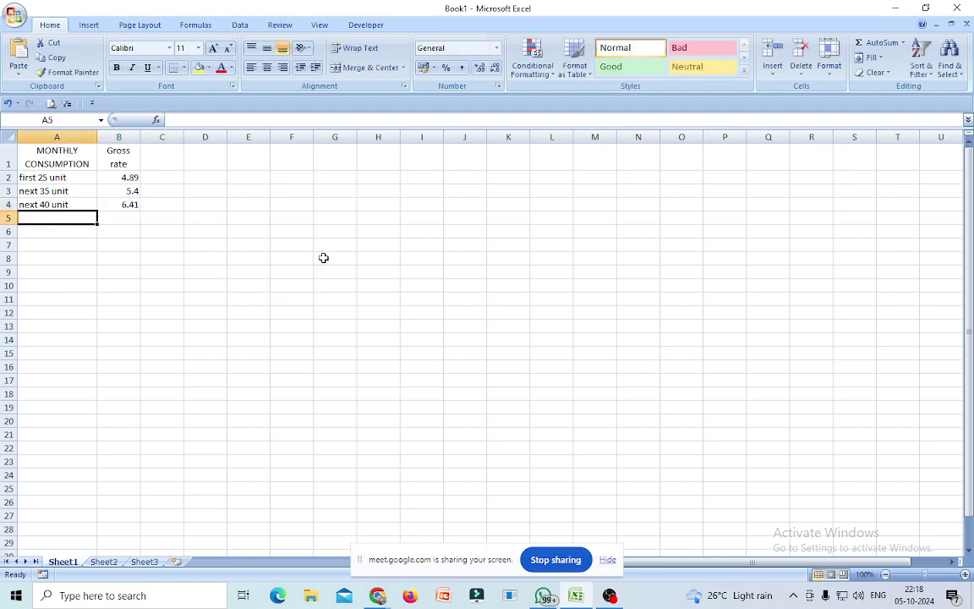
Add rows 'next 50 unit' at 7.16 and 'next 150 unit' at 7.33
text(next)
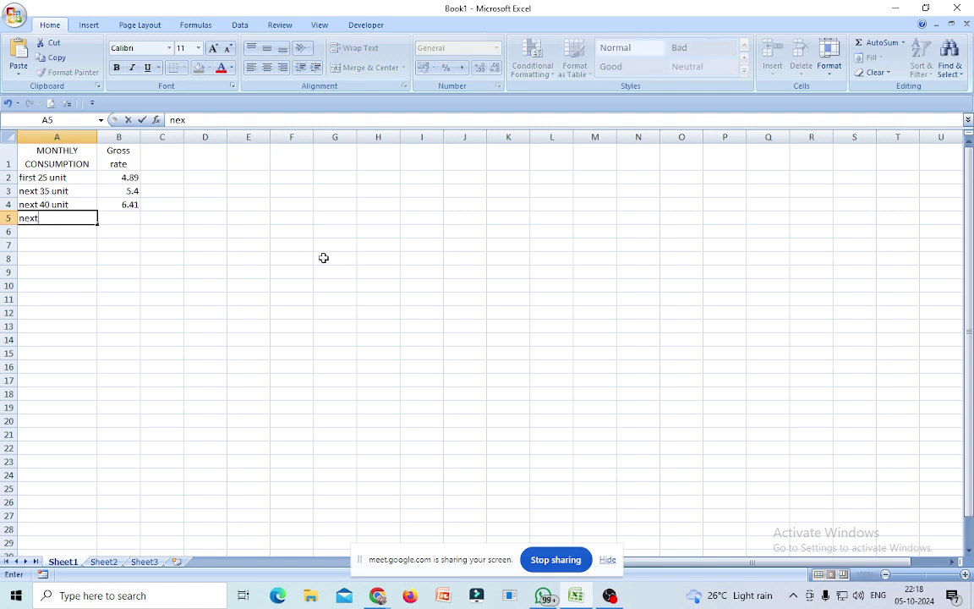
text( 50 unit)
click(135, 217)
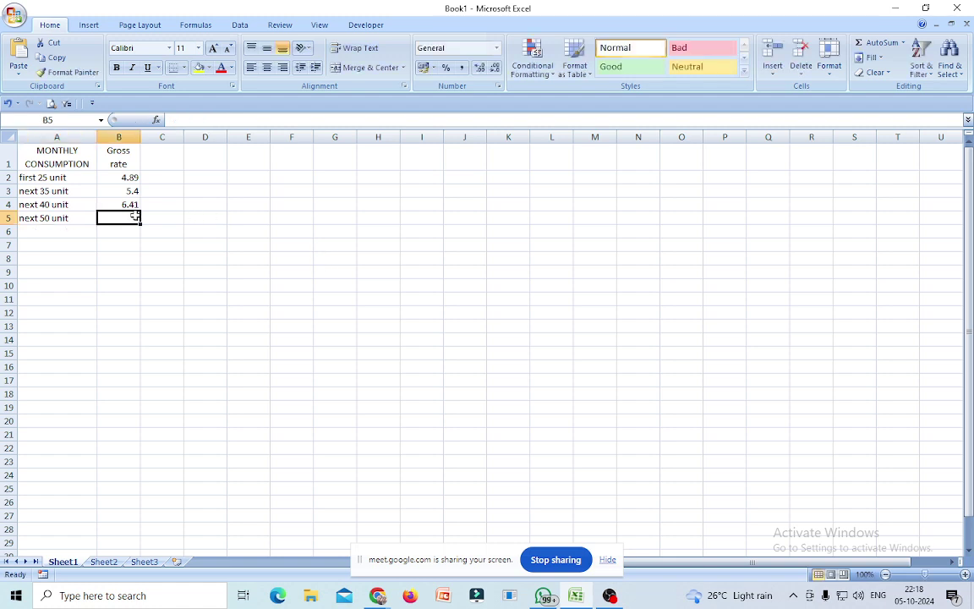
text(7)
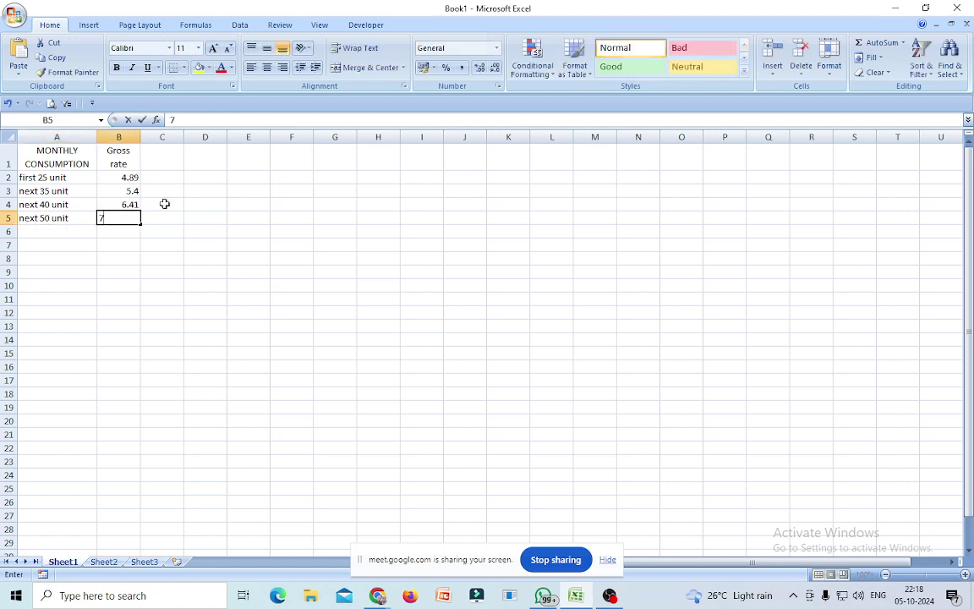
text(.16)
click(54, 231)
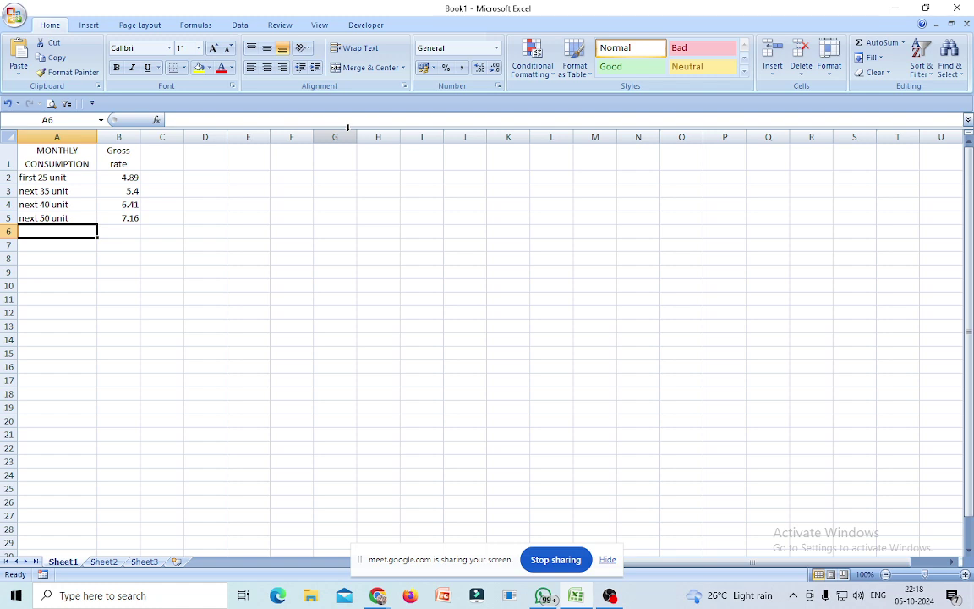
text(next 150 unit)
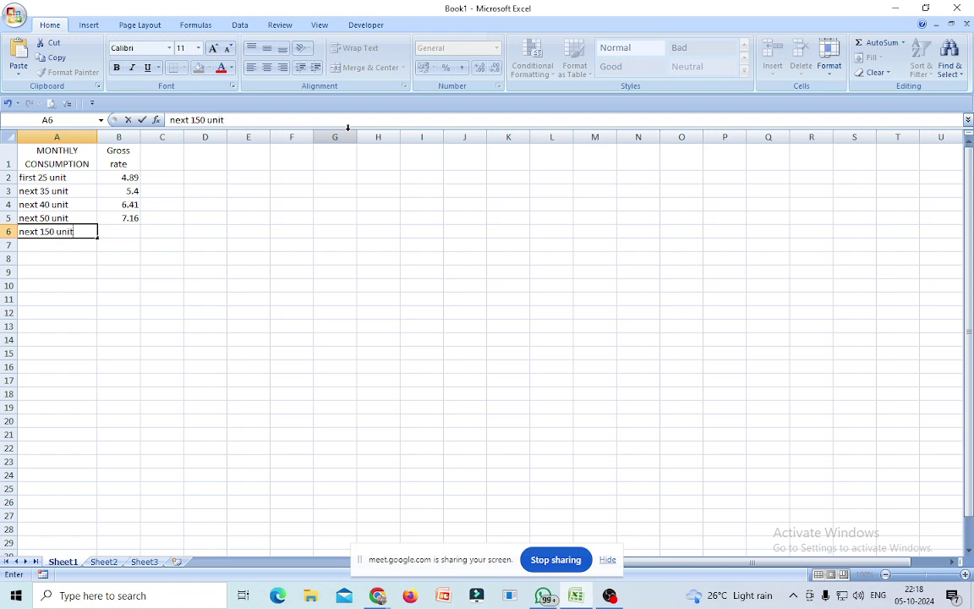
click(126, 232)
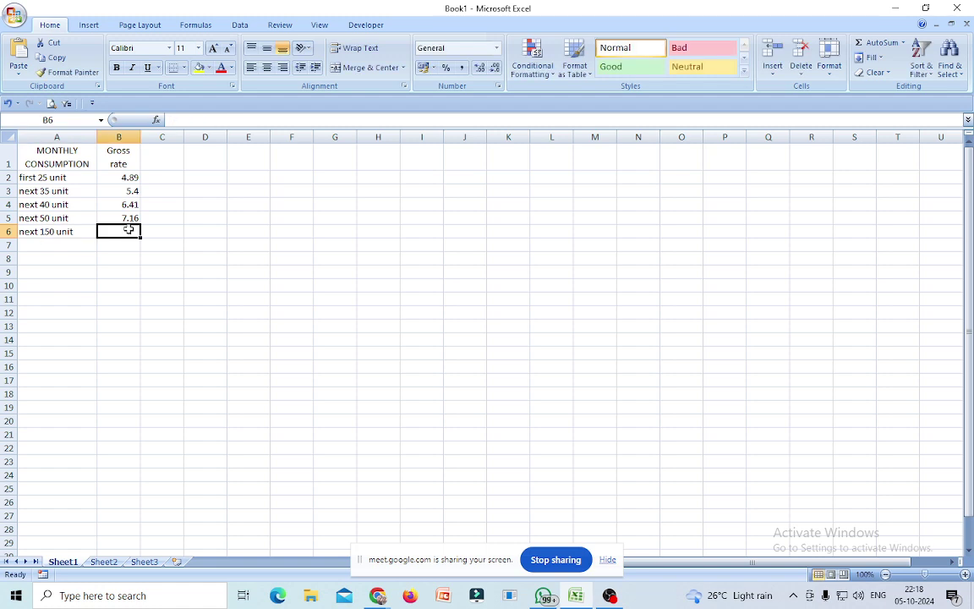
text(7.33)
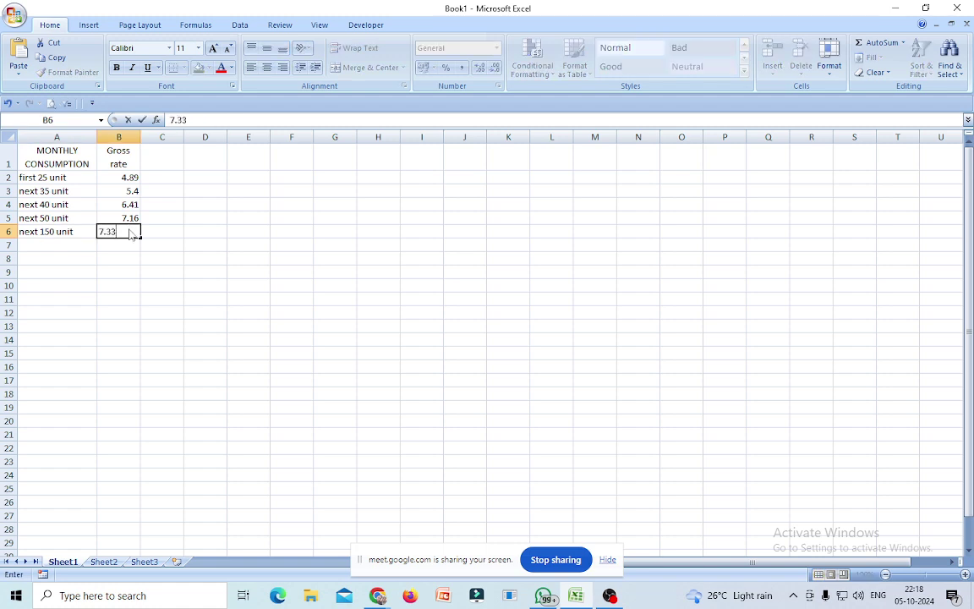
click(50, 244)
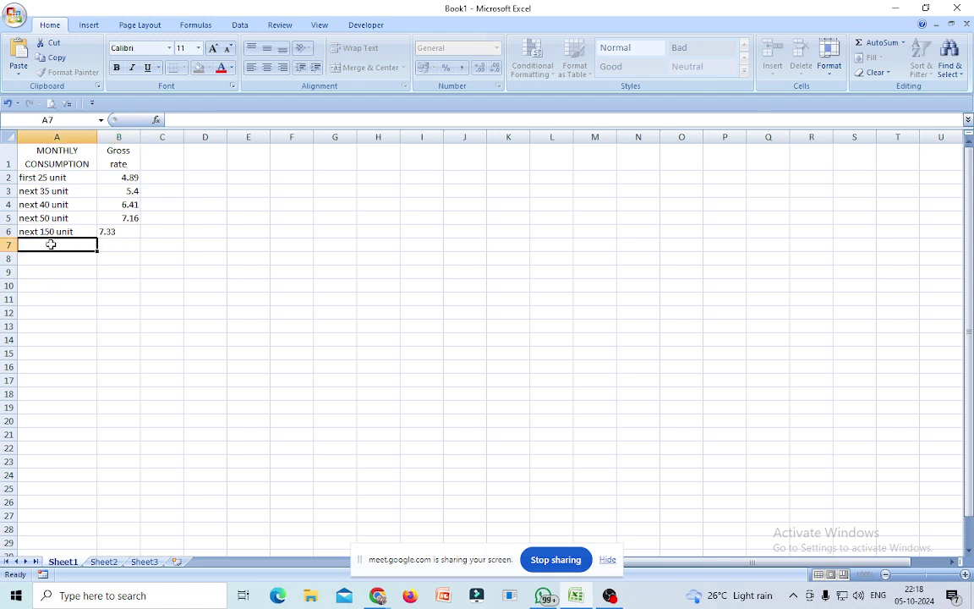
Add the final row 'above 300 unit' at 8.92
text(above)
text(300 unit)
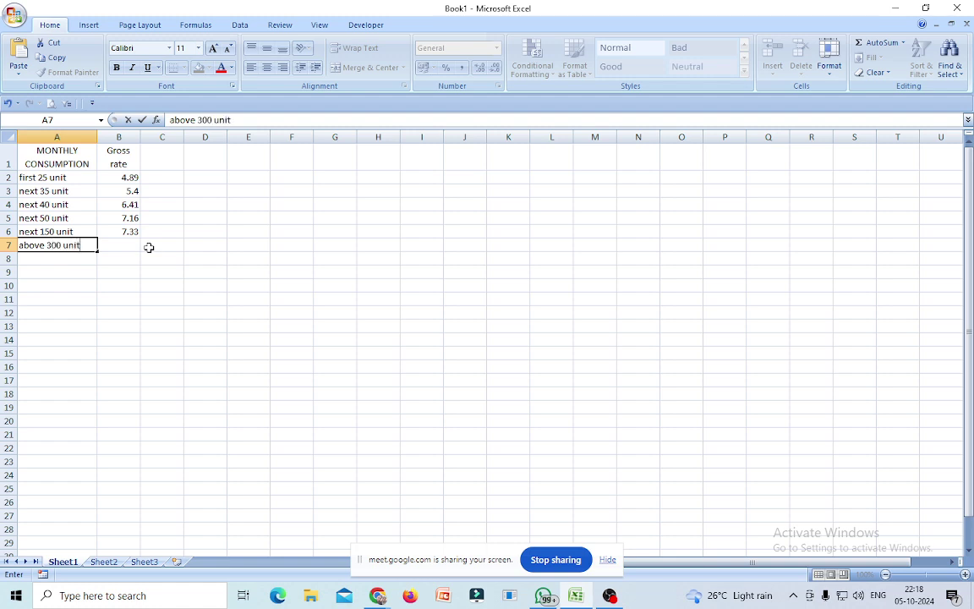
click(135, 245)
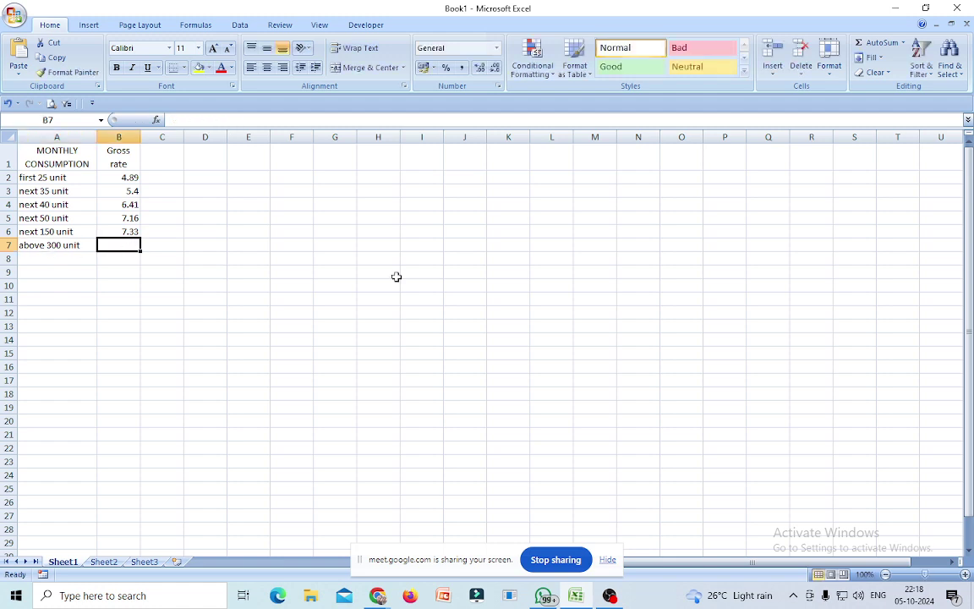
text(89)
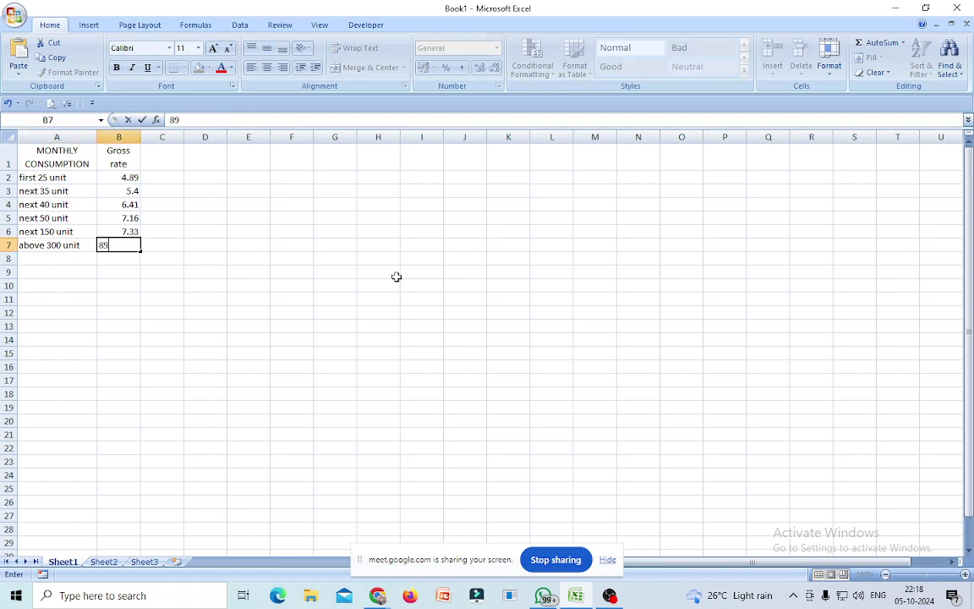
key(BackSpace)
text(.)
text(92)
click(324, 315)
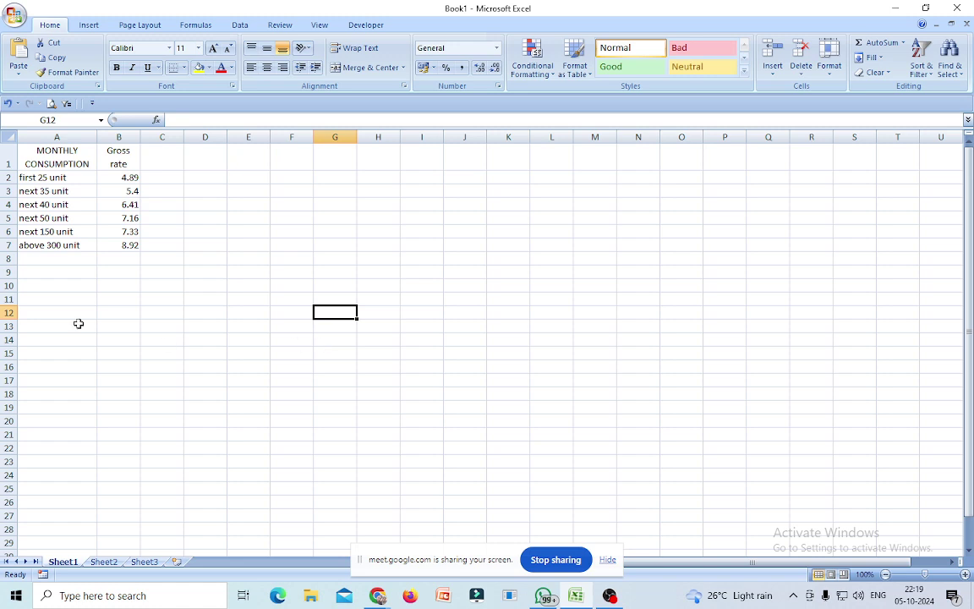
click(57, 257)
Label A8 'calculation for 124 unit' and auto-fit column A to fit it
text(124)
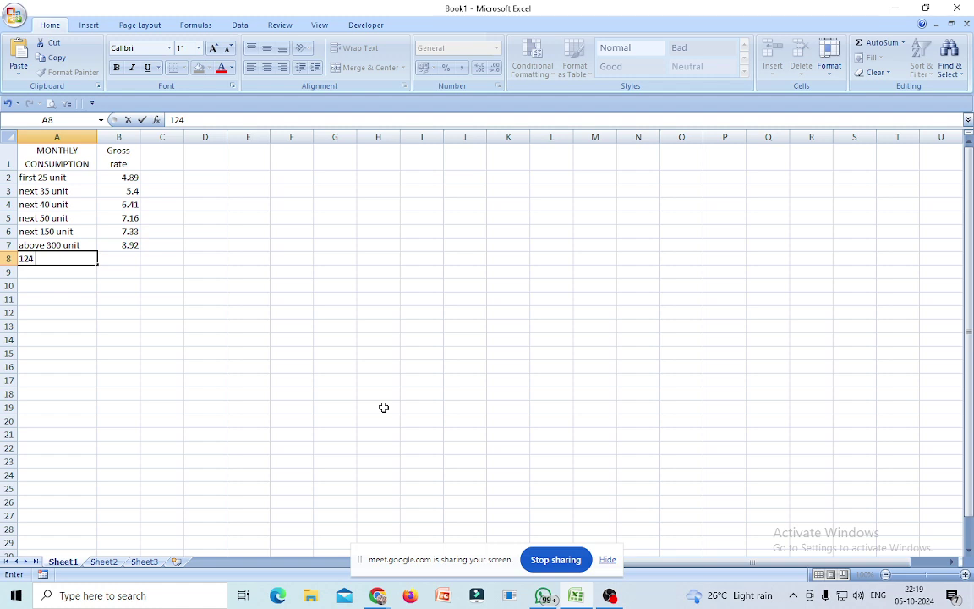
text( unit)
key(Home)
text(calculation )
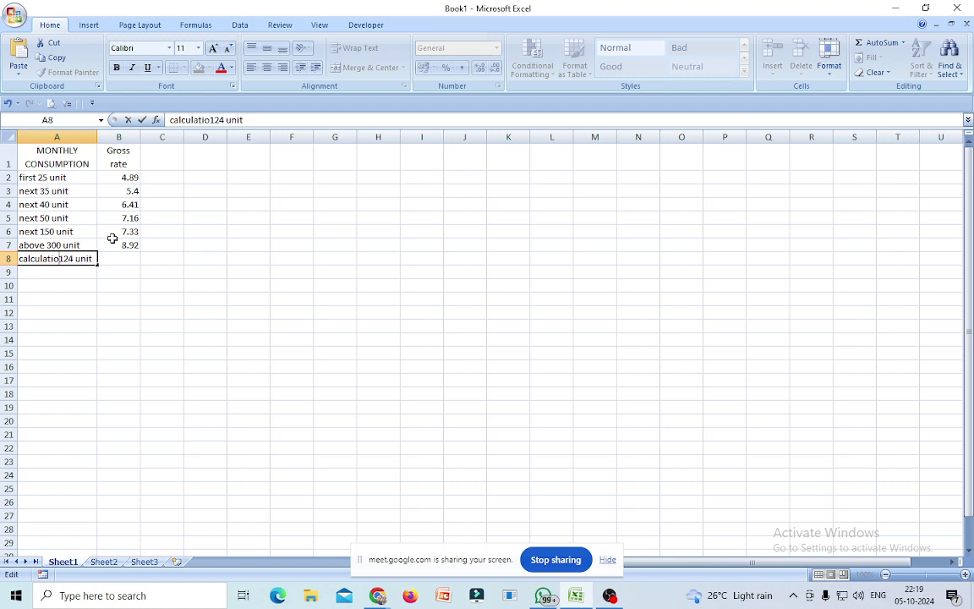
text(for)
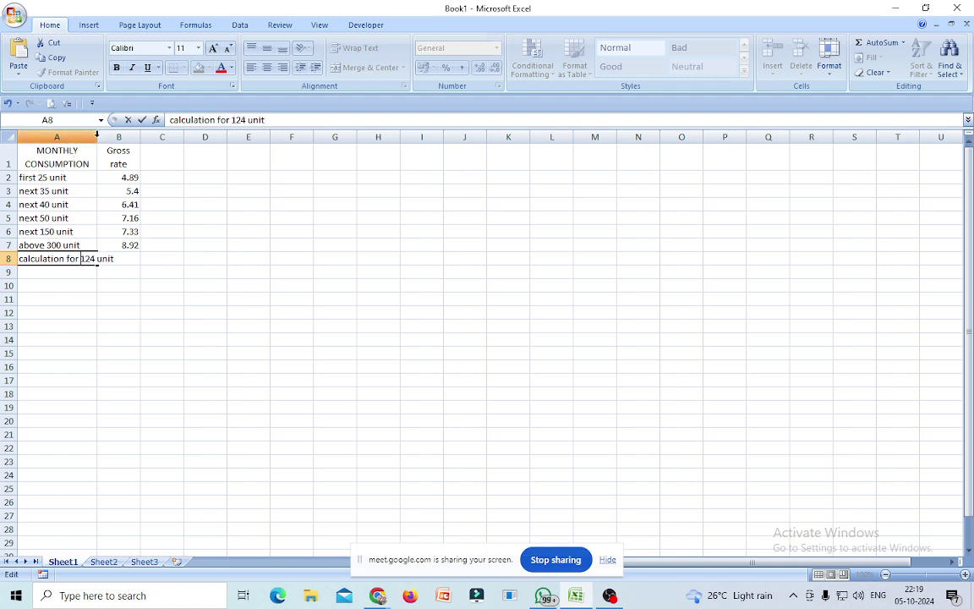
click(328, 394)
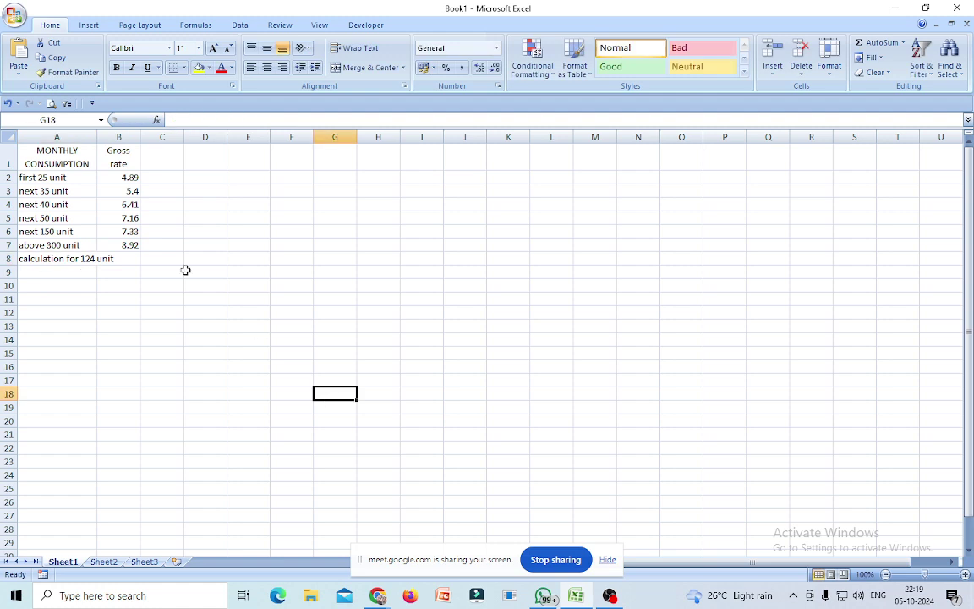
double_click(97, 137)
click(142, 258)
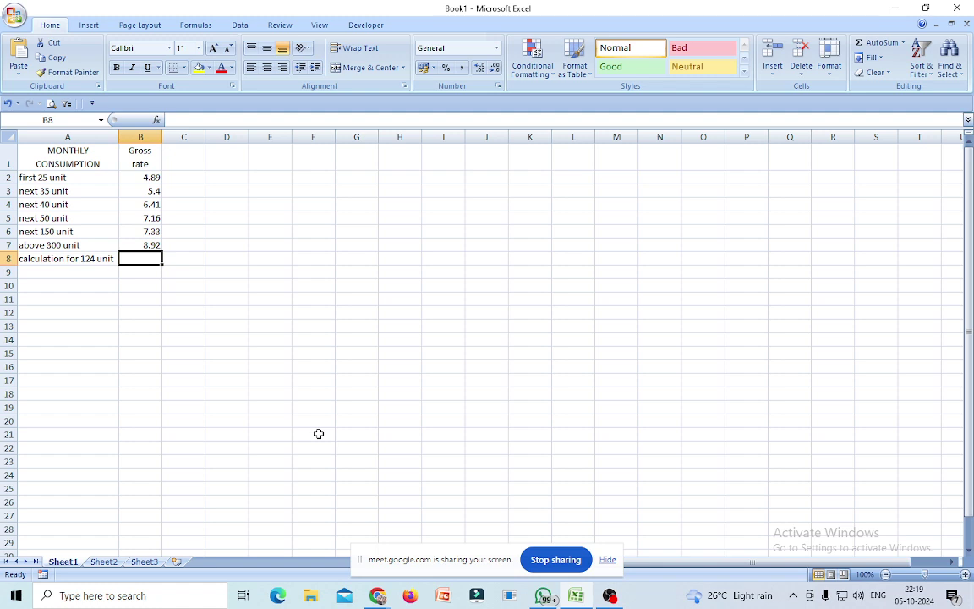
text(=)
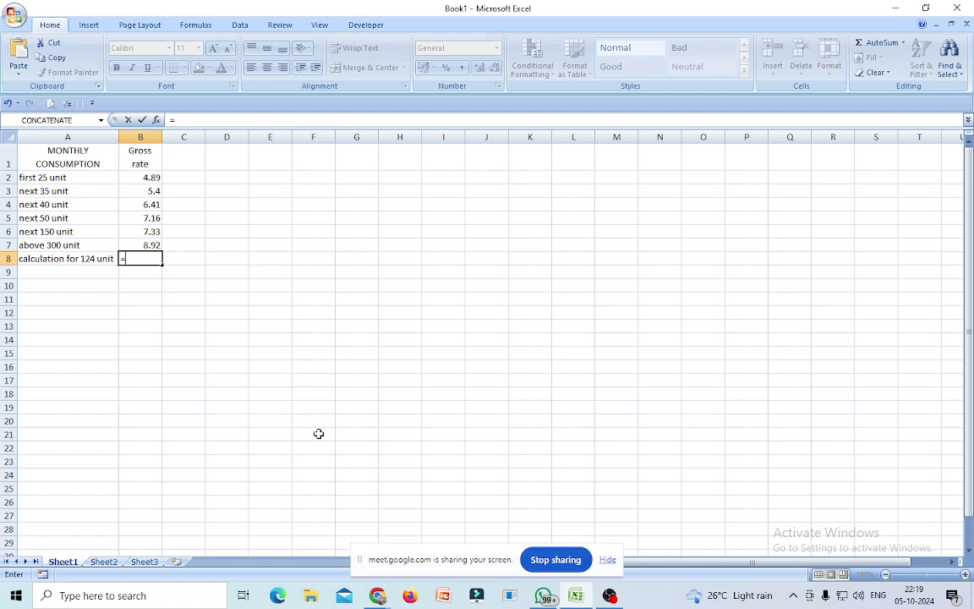
Enter =B2*25+B3*35+B4*40+B5*24 in B8, giving a 124-unit charge of 739.49
click(153, 177)
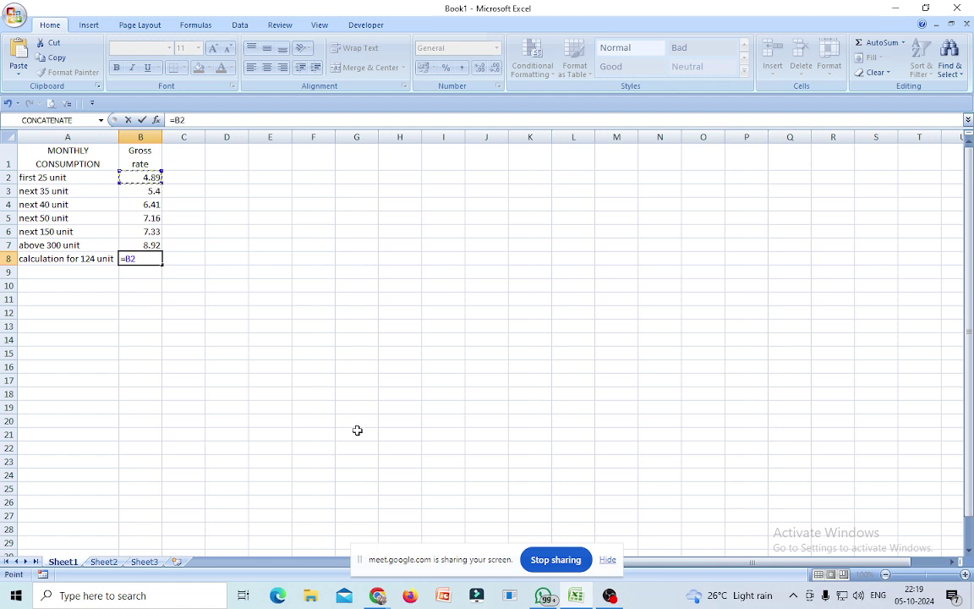
text(*25+)
click(152, 192)
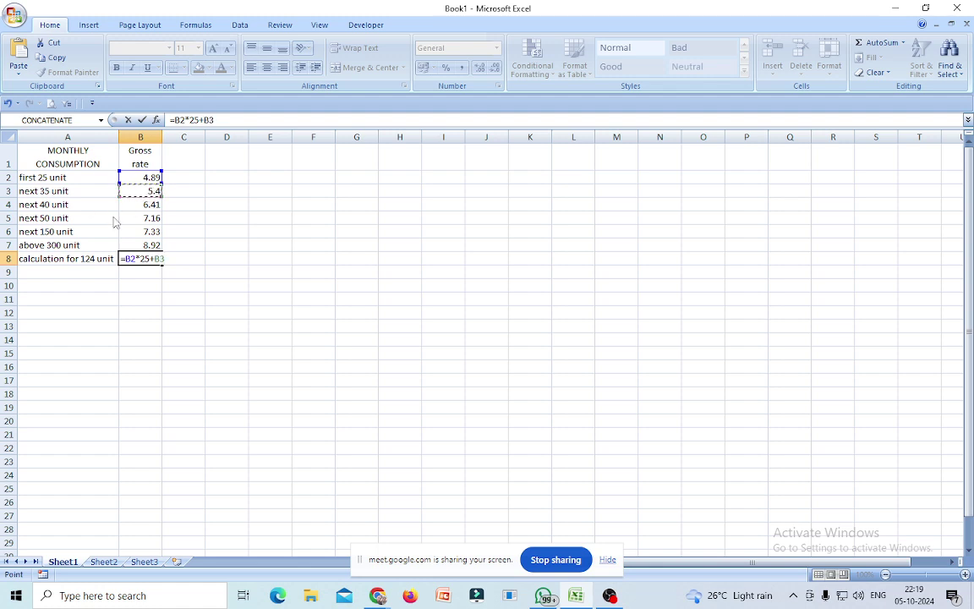
text(*35+)
click(148, 204)
text(*40)
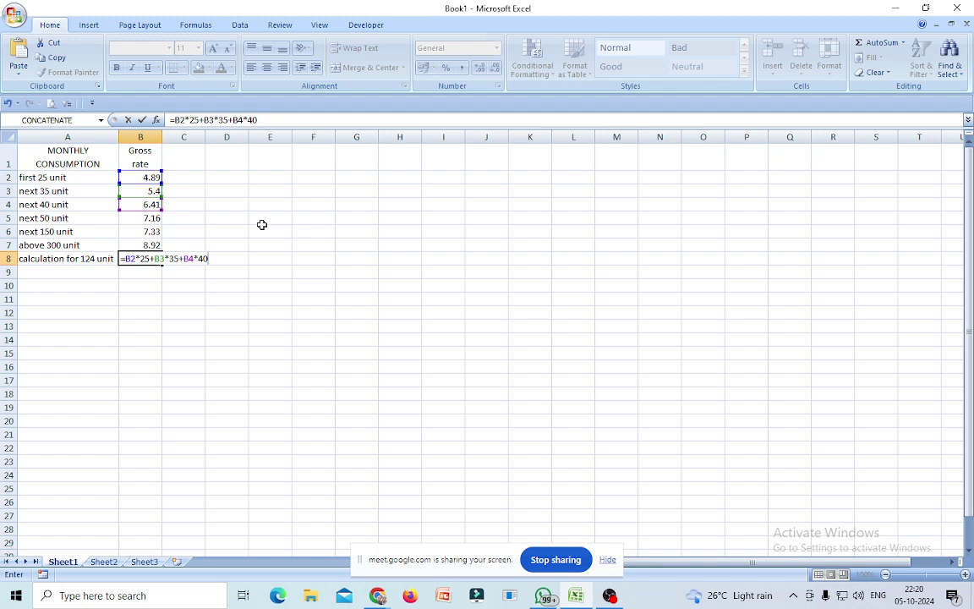
text(+)
click(151, 219)
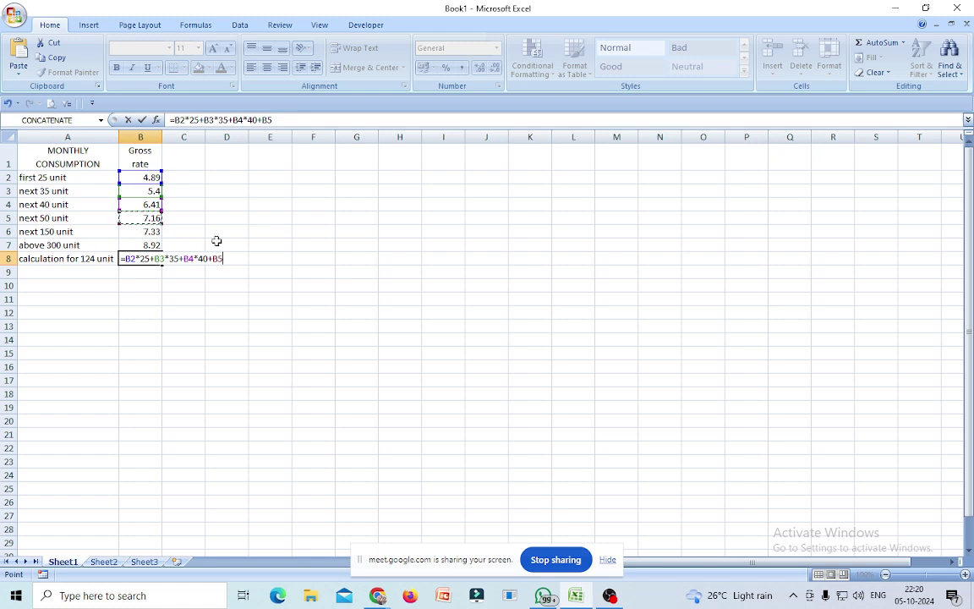
text(*)
text(24)
key(Return)
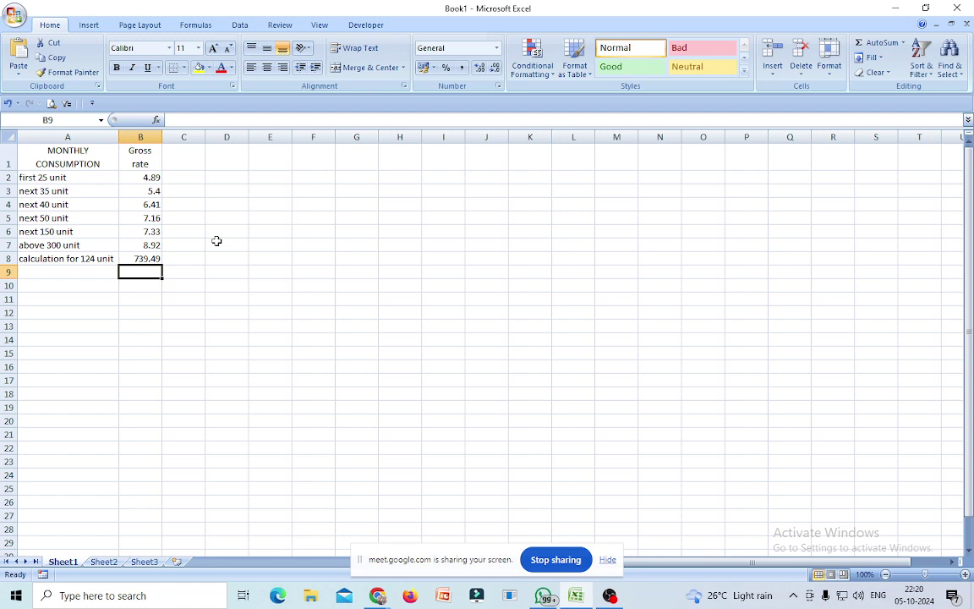
Enter 222 in A9 and review the B8 formula
click(86, 271)
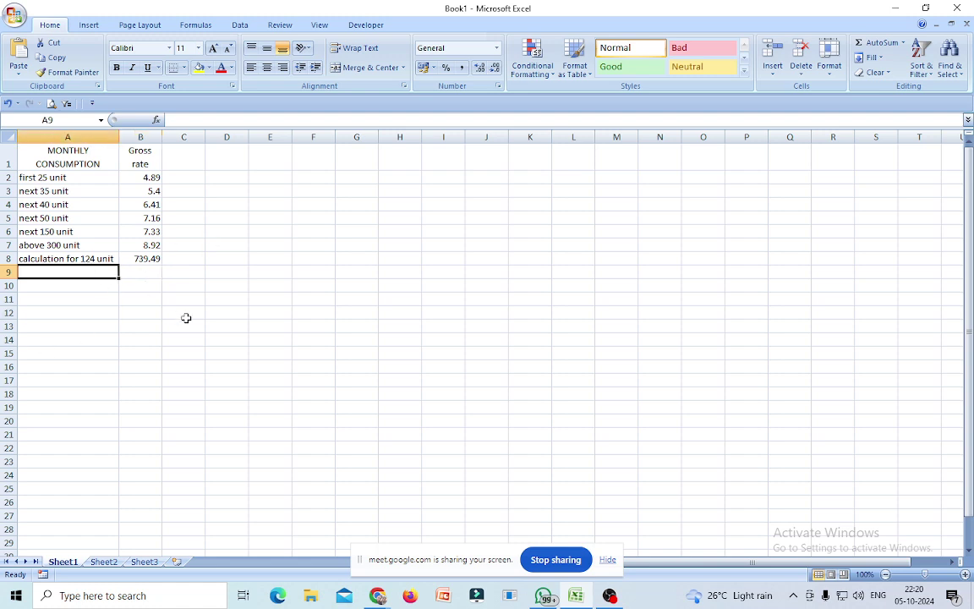
text(222)
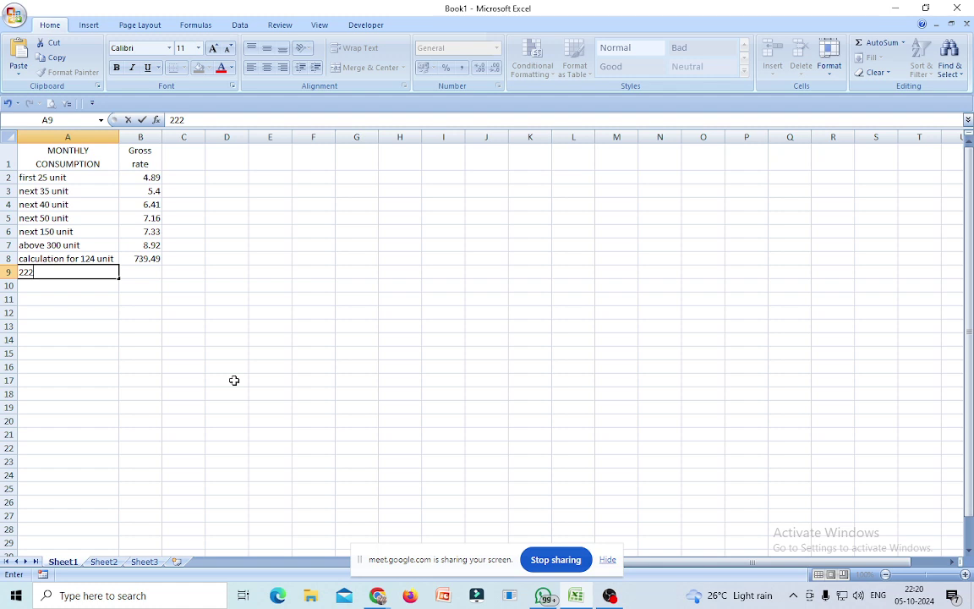
click(141, 258)
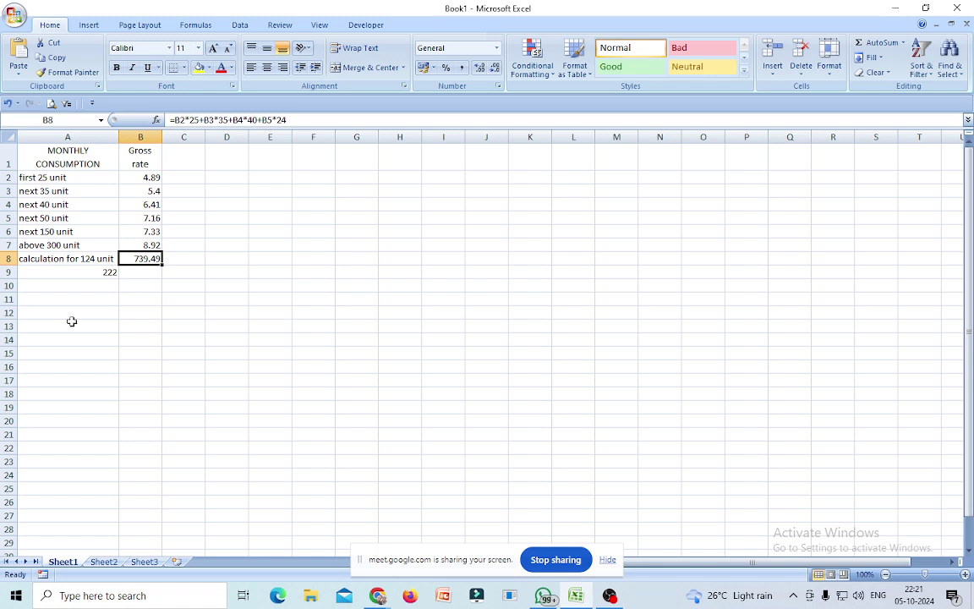
click(131, 271)
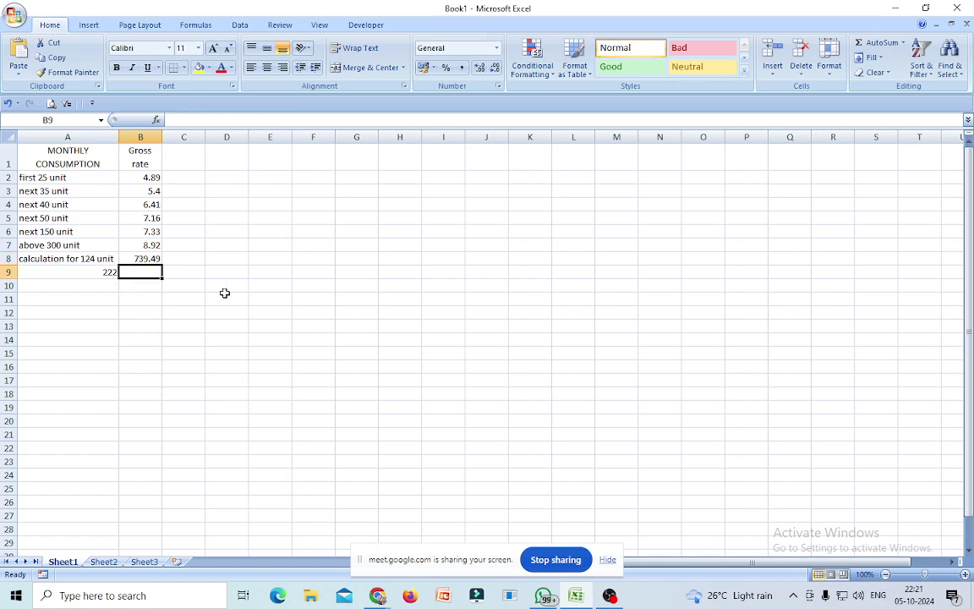
Start the B9 formula as =B2*25+B3*35+B4*40+, then bring up Google Meet
text(=)
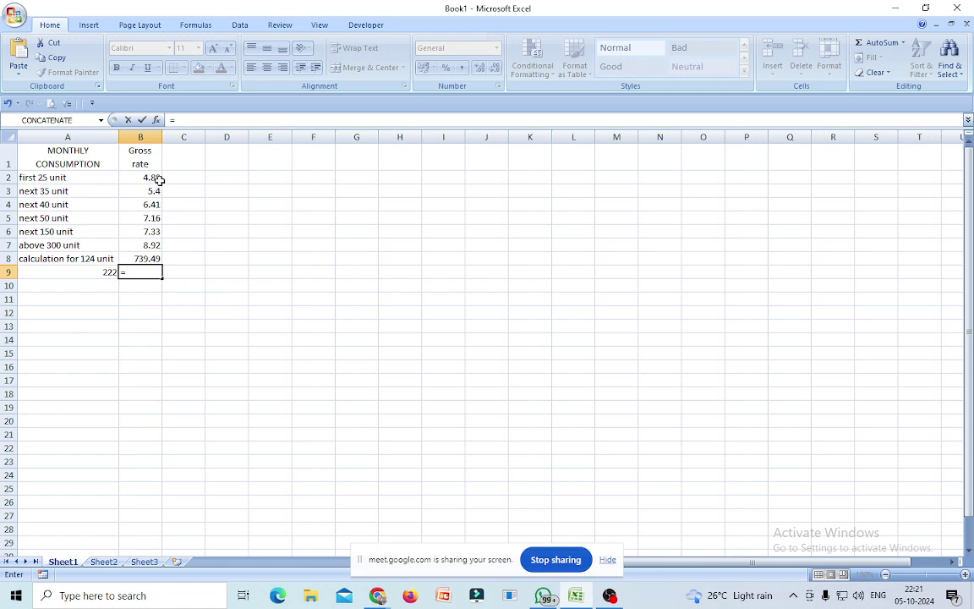
click(159, 180)
text(*25+)
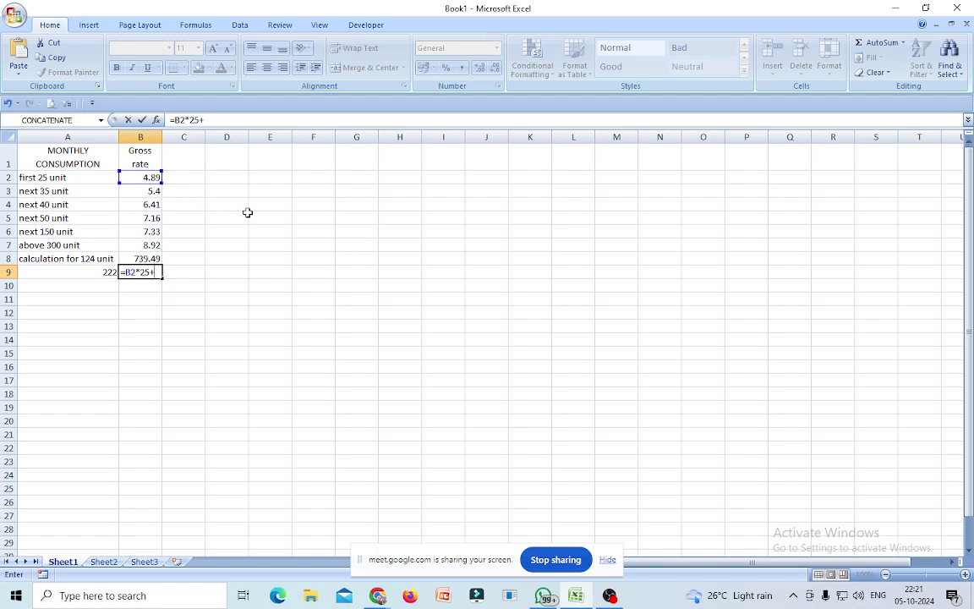
click(154, 191)
text(*35+)
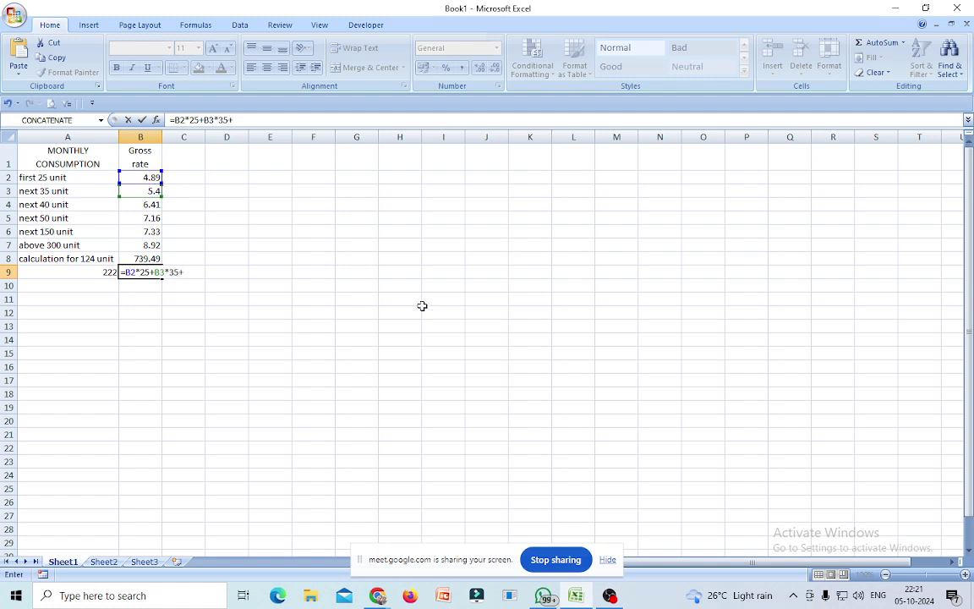
click(144, 204)
text(*)
text(40)
text(+)
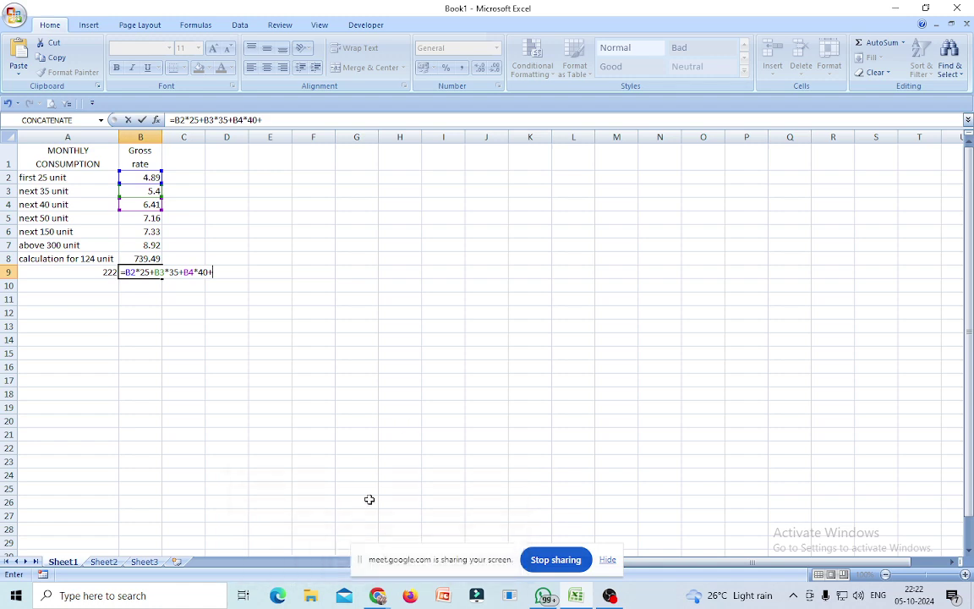
mouse_move(377, 596)
click(331, 539)
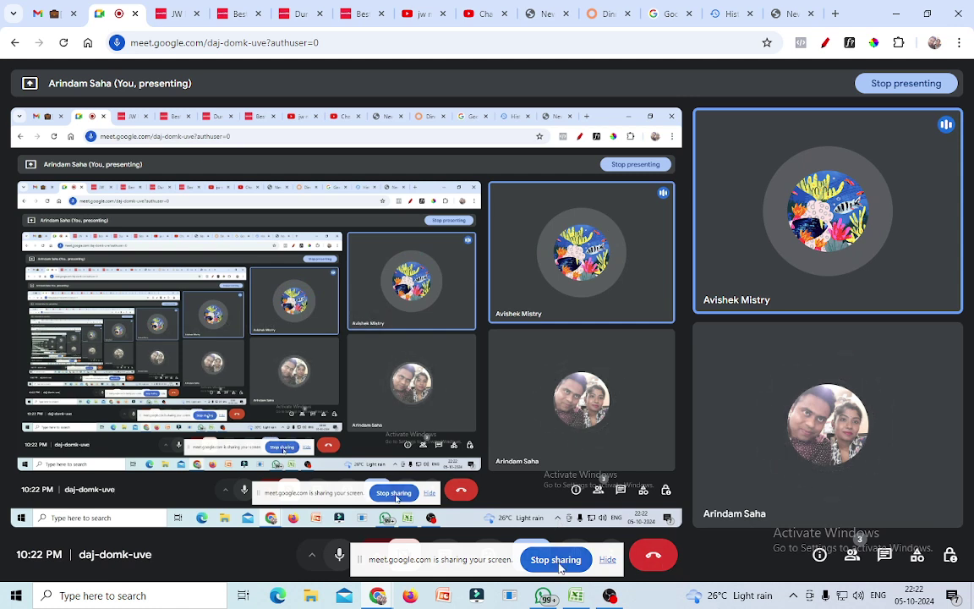
Restart the Meet presentation sharing the entire screen, then minimise Chrome
click(555, 559)
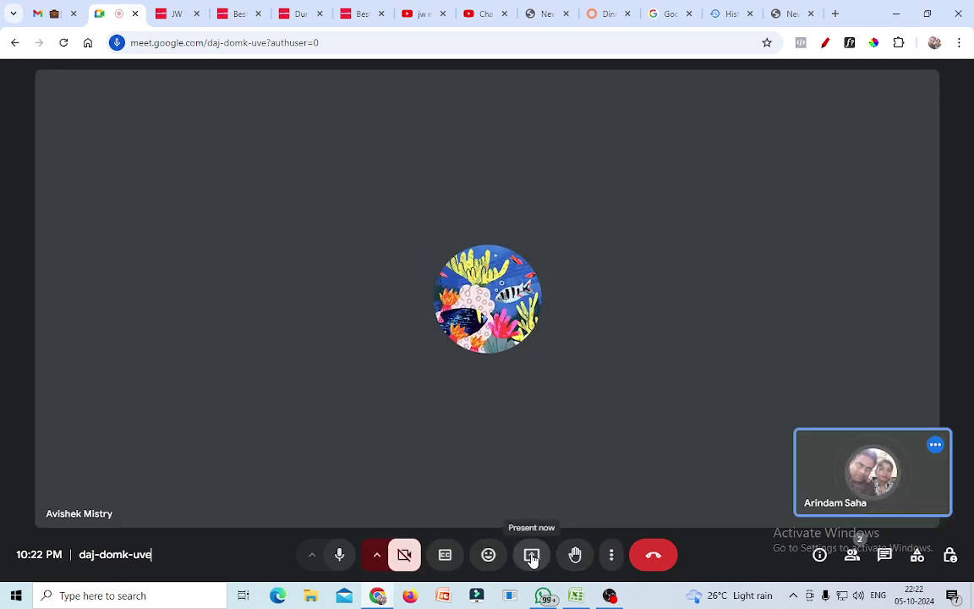
click(532, 555)
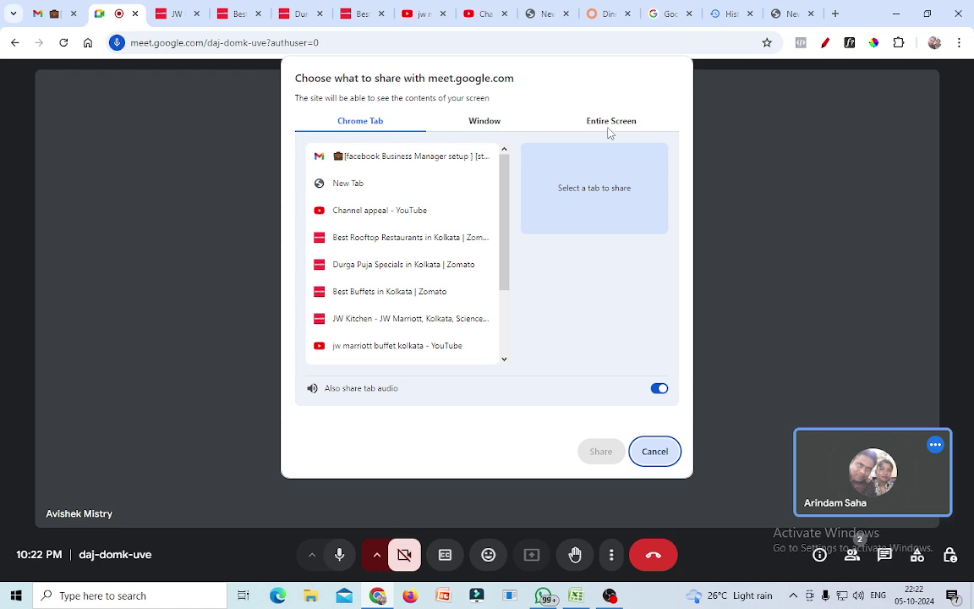
click(607, 131)
click(462, 203)
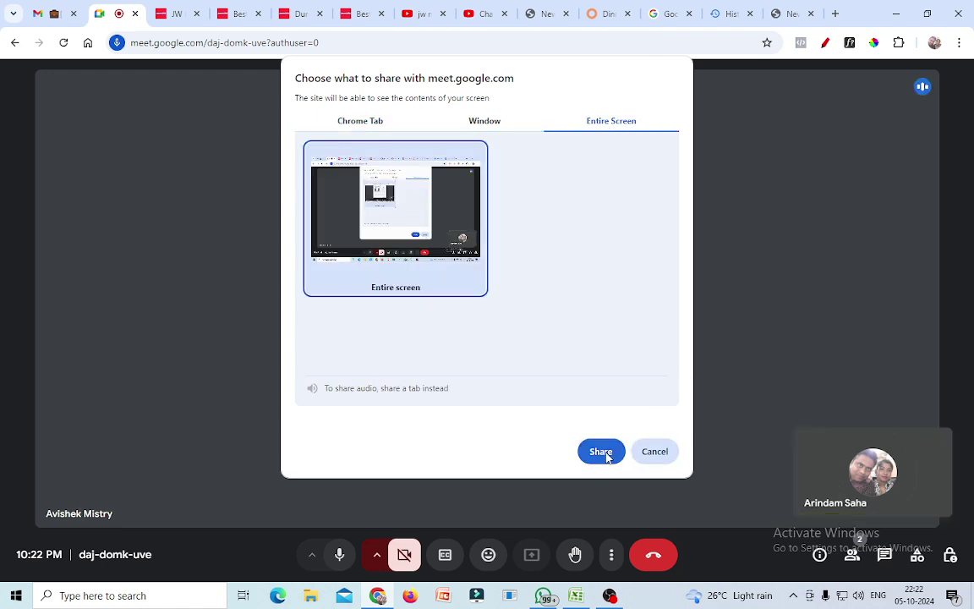
click(604, 454)
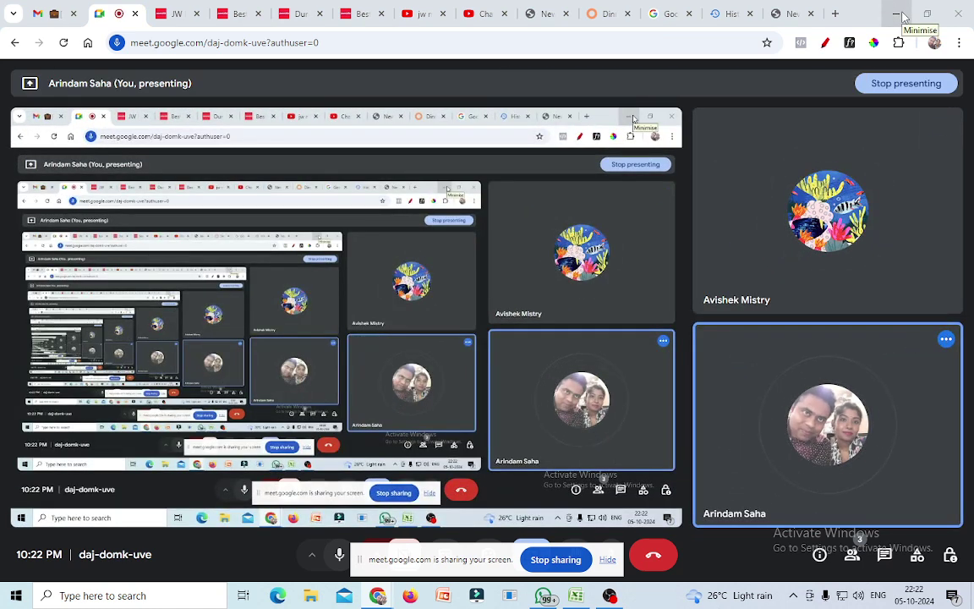
click(898, 13)
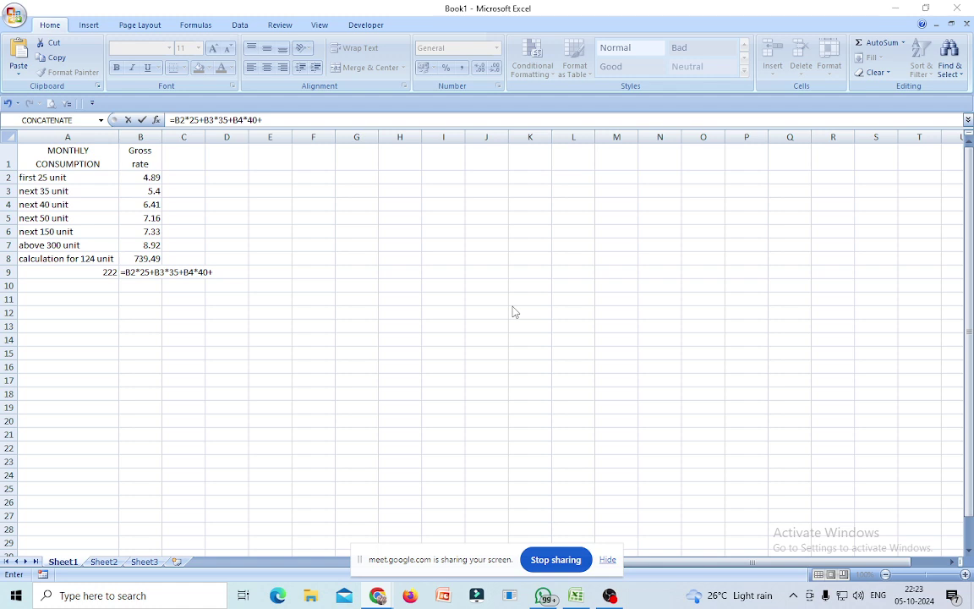
Complete B9 as =B2*25+B3*35+B4*40+B5*50+B6*72, giving 1453.41
click(225, 269)
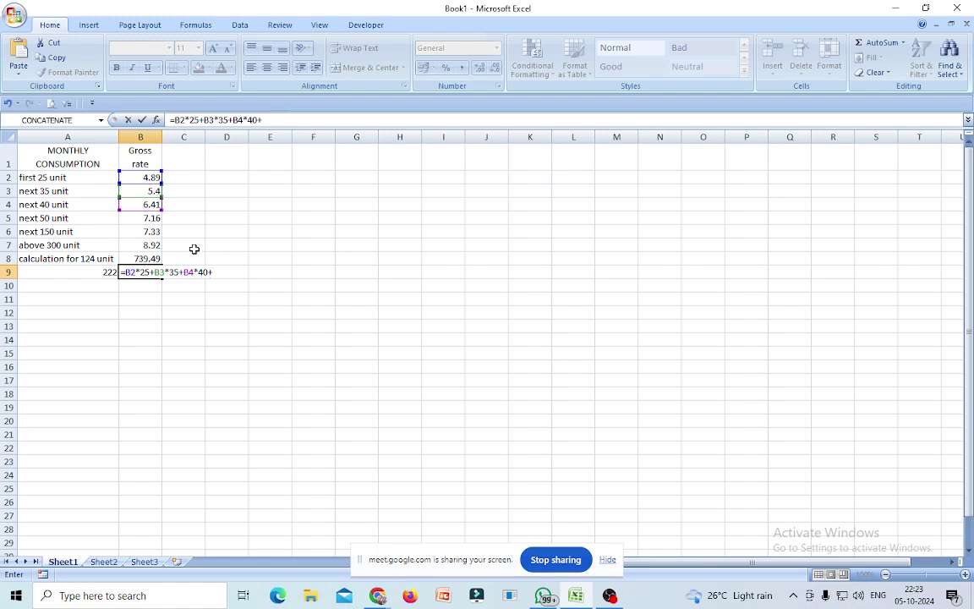
click(144, 217)
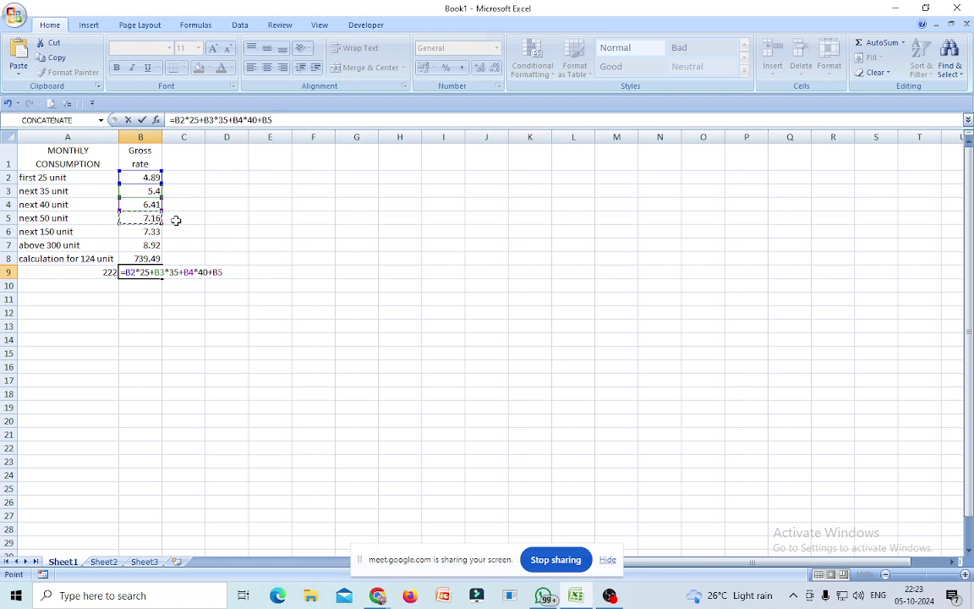
text(*50)
text(+)
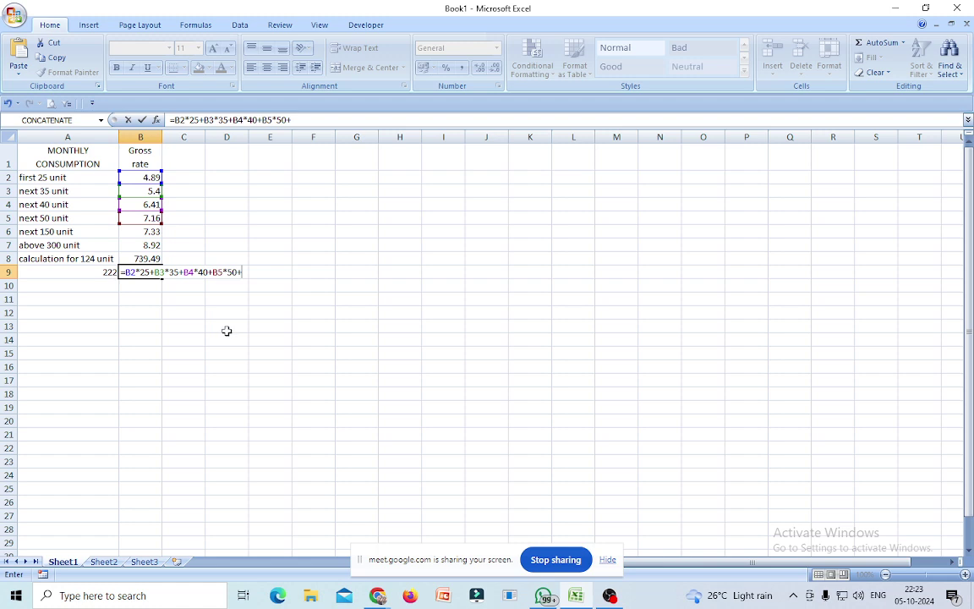
click(142, 231)
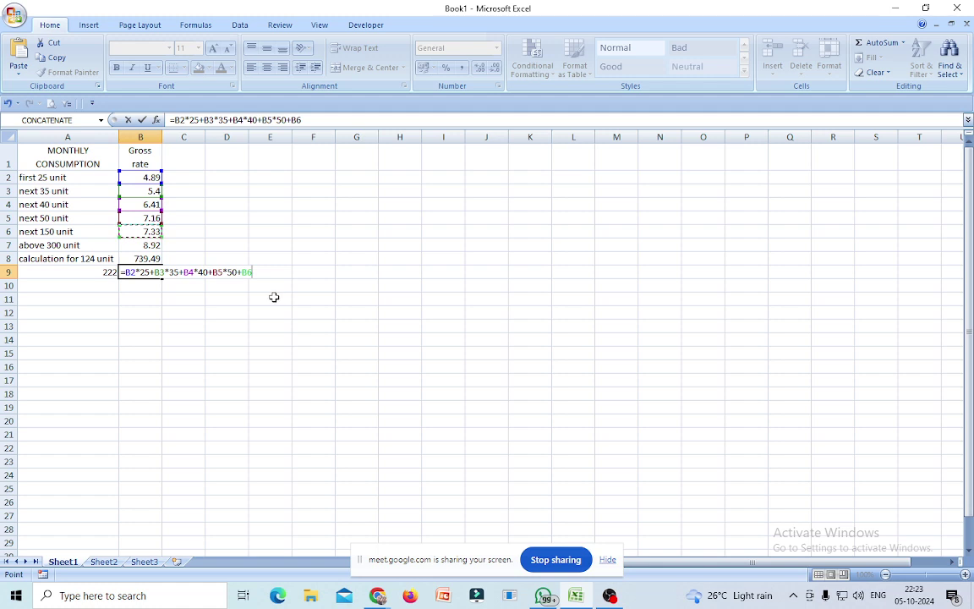
text(*7)
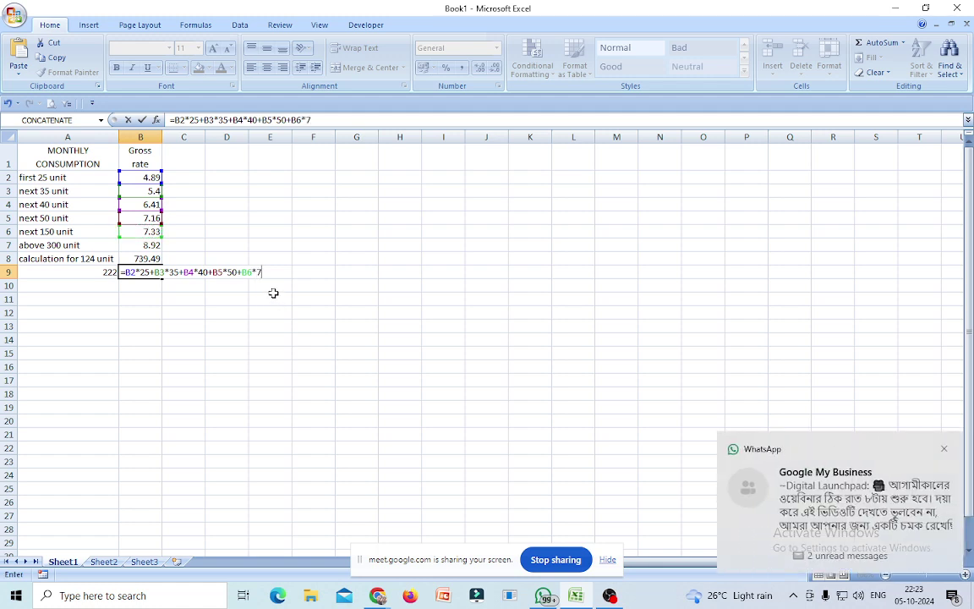
text(2)
key(Return)
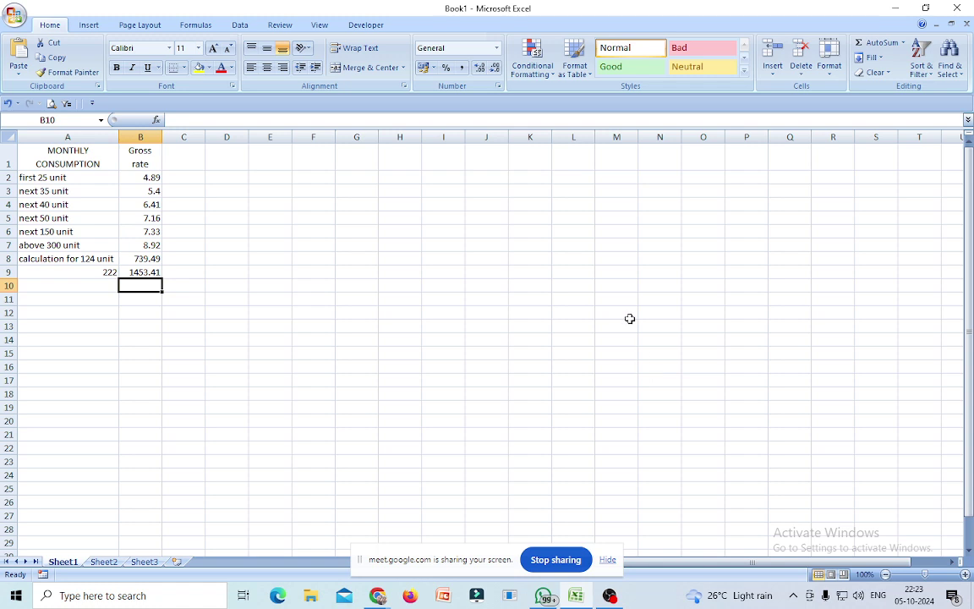
Enter 820 as the unit count in A10
click(88, 286)
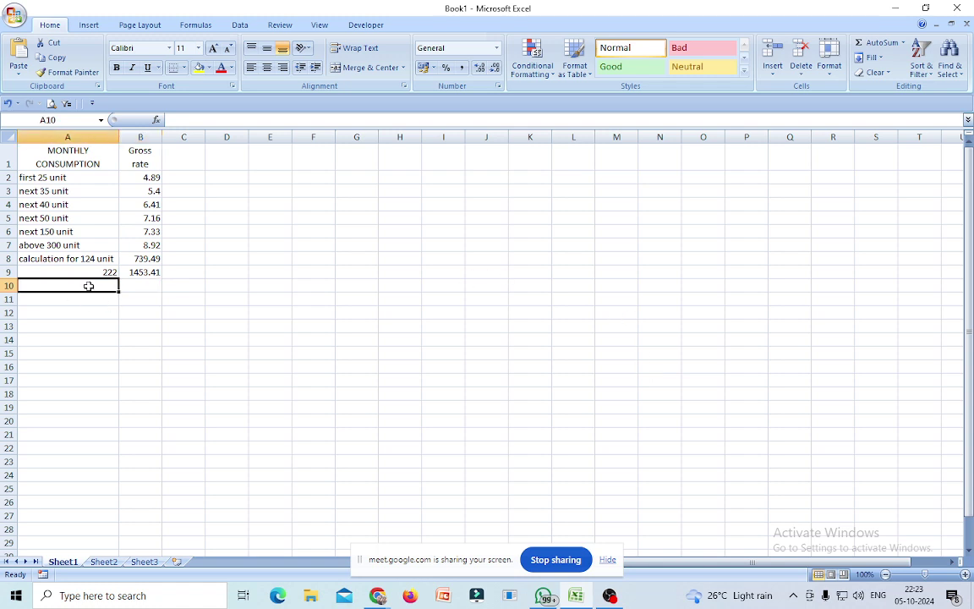
text(820)
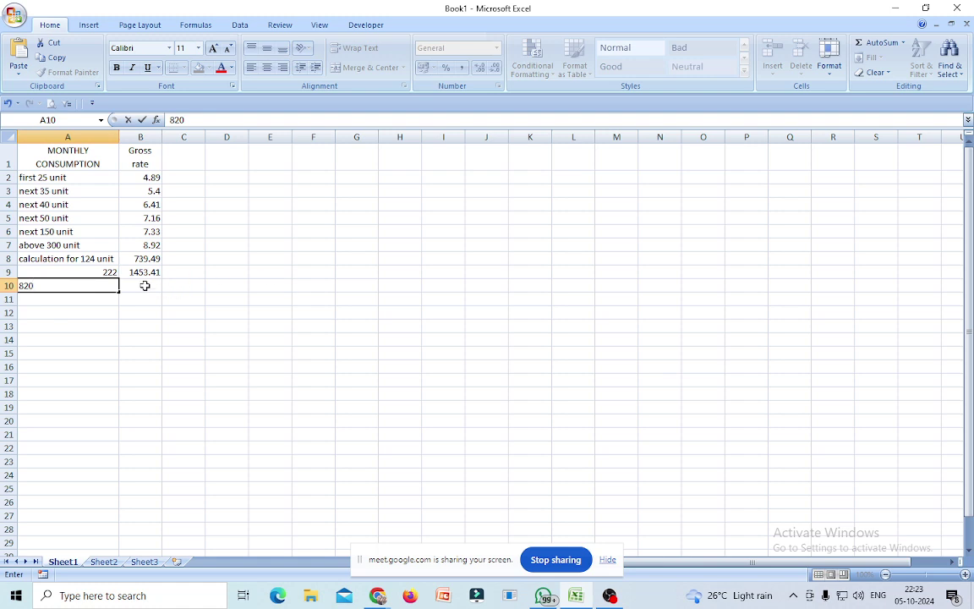
click(144, 285)
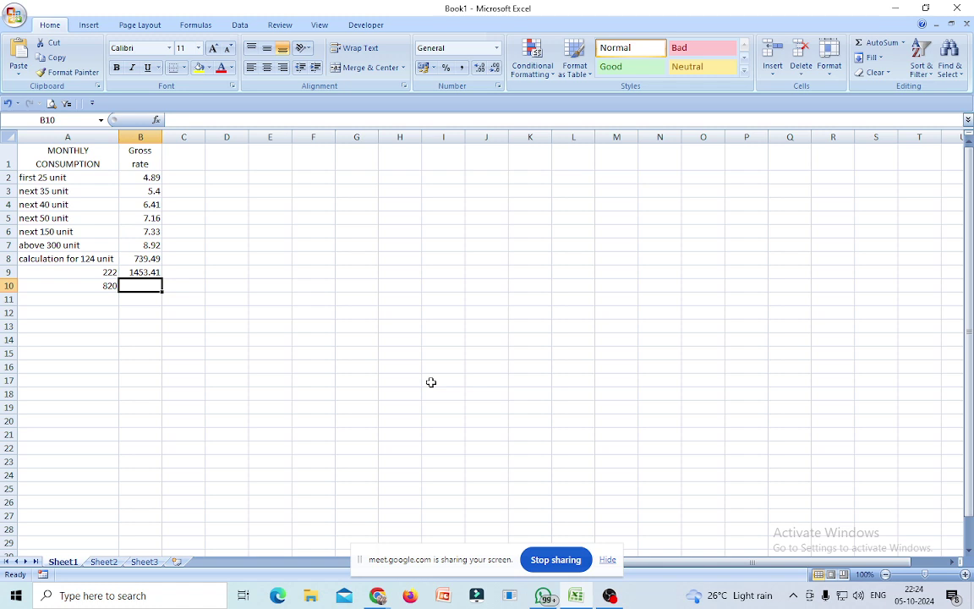
Start B10's charge formula as =B2*25+B3*35+B4*40+B5*50+
text(=)
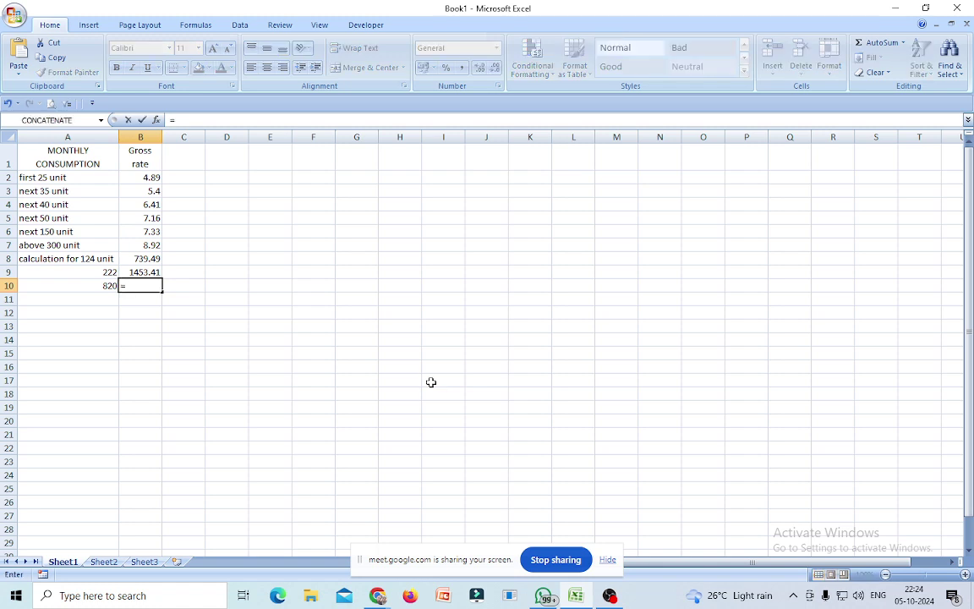
click(155, 177)
text(*25+)
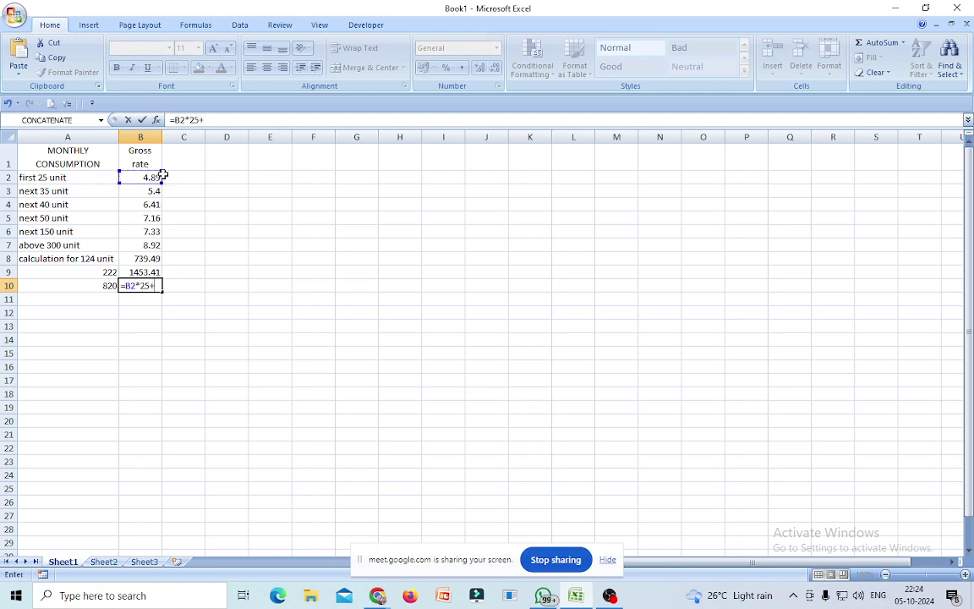
click(153, 192)
text(*35)
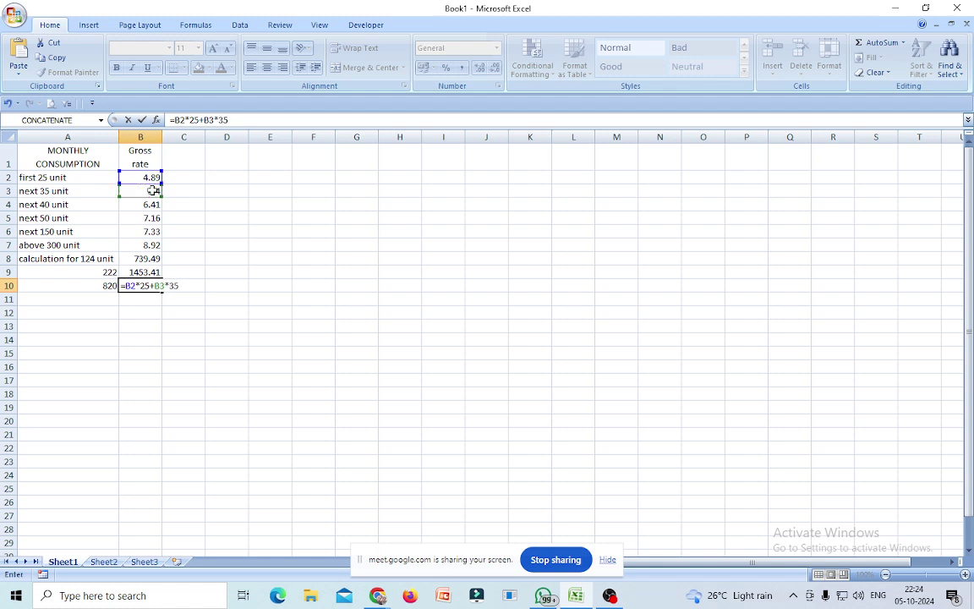
text(+)
click(150, 204)
text(*)
text(40+)
click(151, 218)
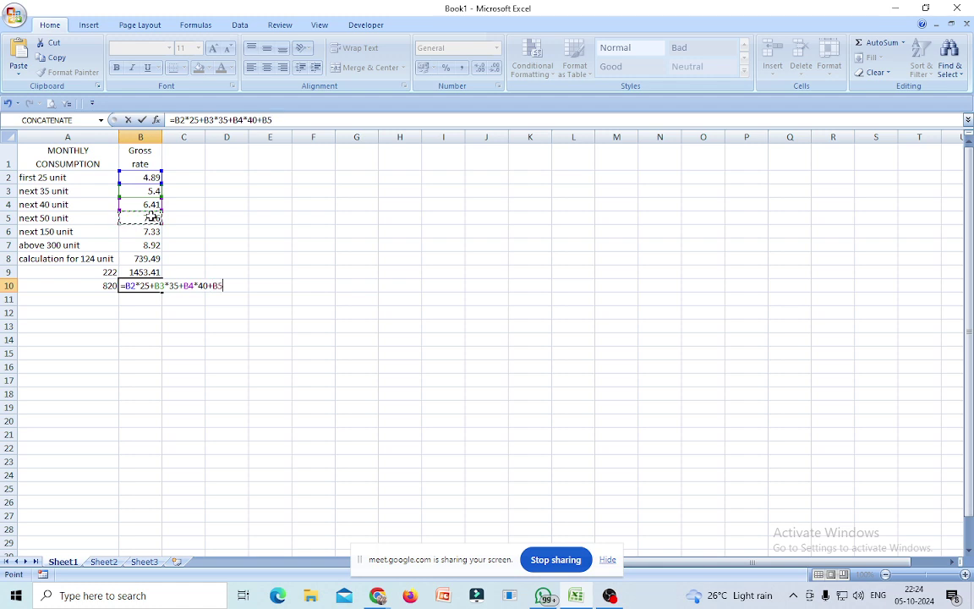
text(*50)
text(+)
Finish B10's formula with B6*150 and B7*520 so it returns 6663.55, then go to Sheet2
click(144, 230)
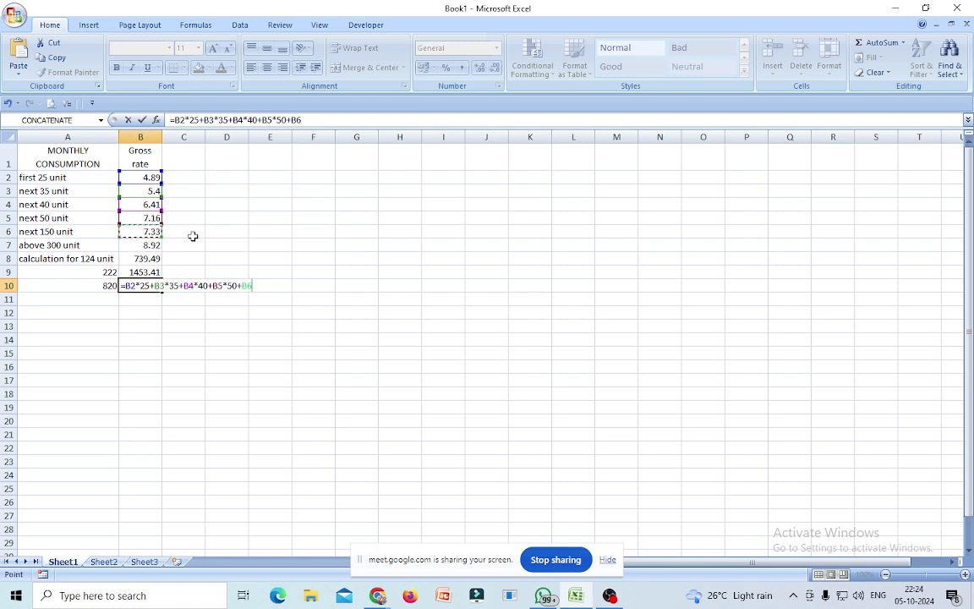
text(*150)
text(+)
click(144, 246)
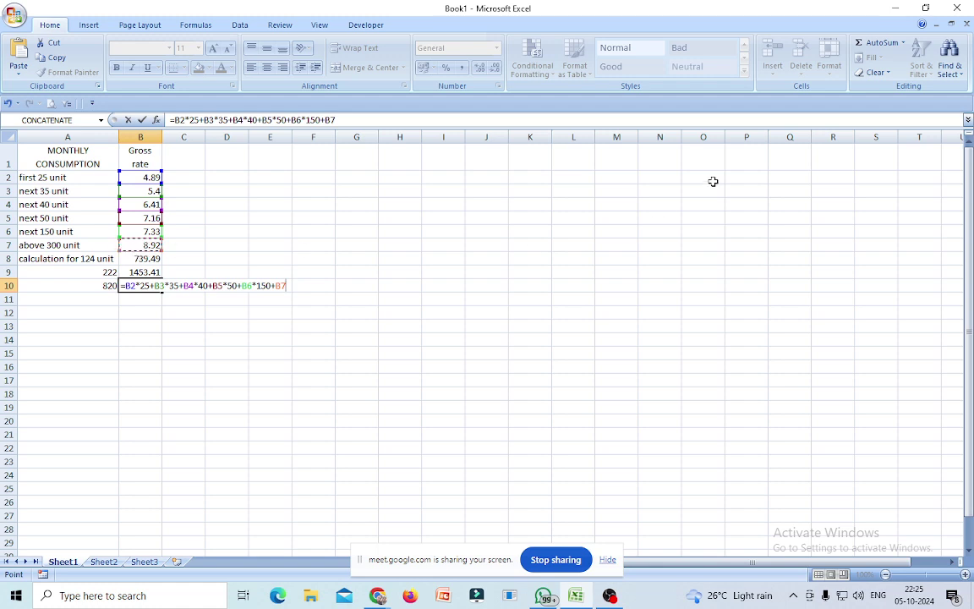
text(*520)
key(Return)
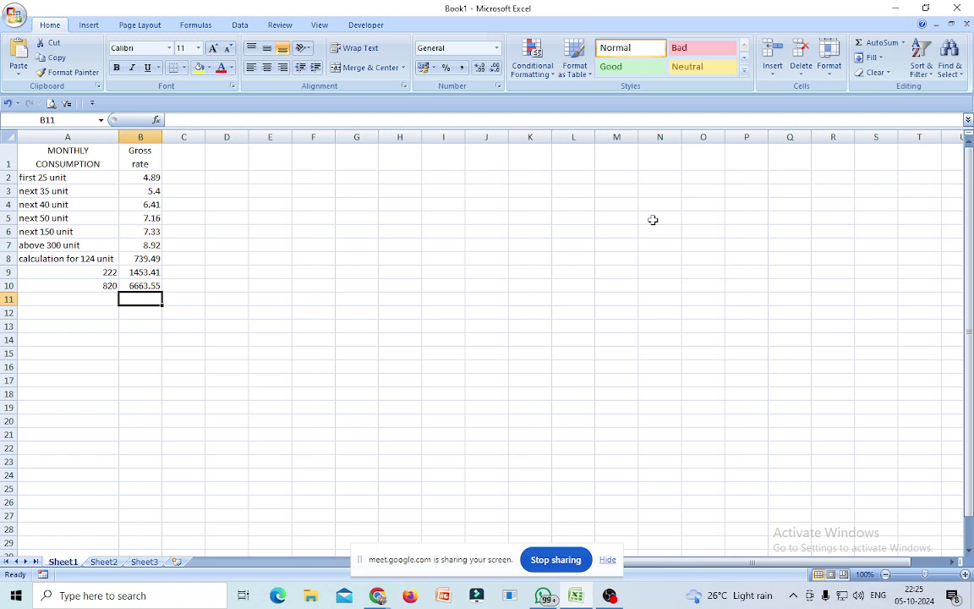
click(105, 563)
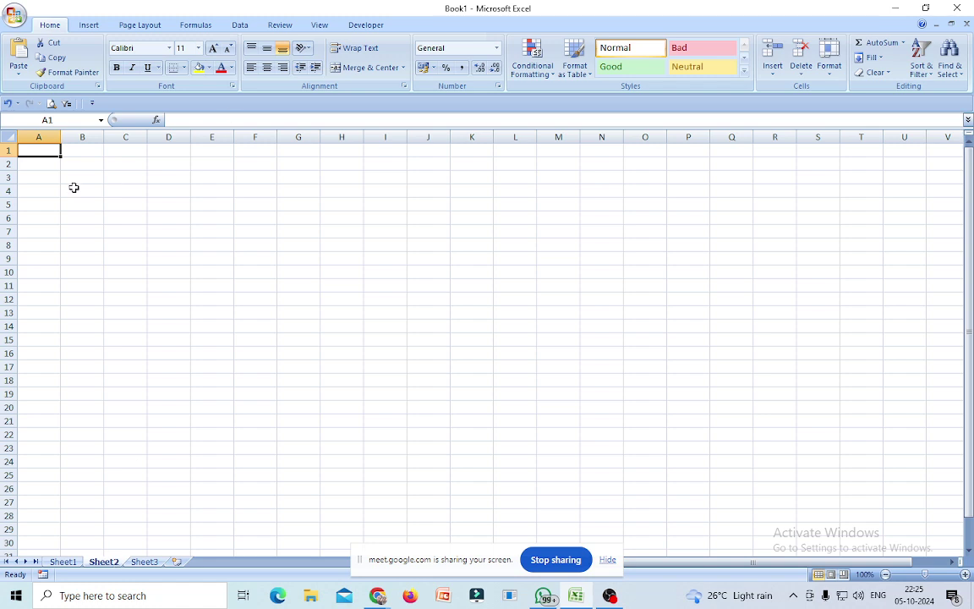
Type sun in B2 and auto-fill the weekdays across to sat in H2
click(74, 163)
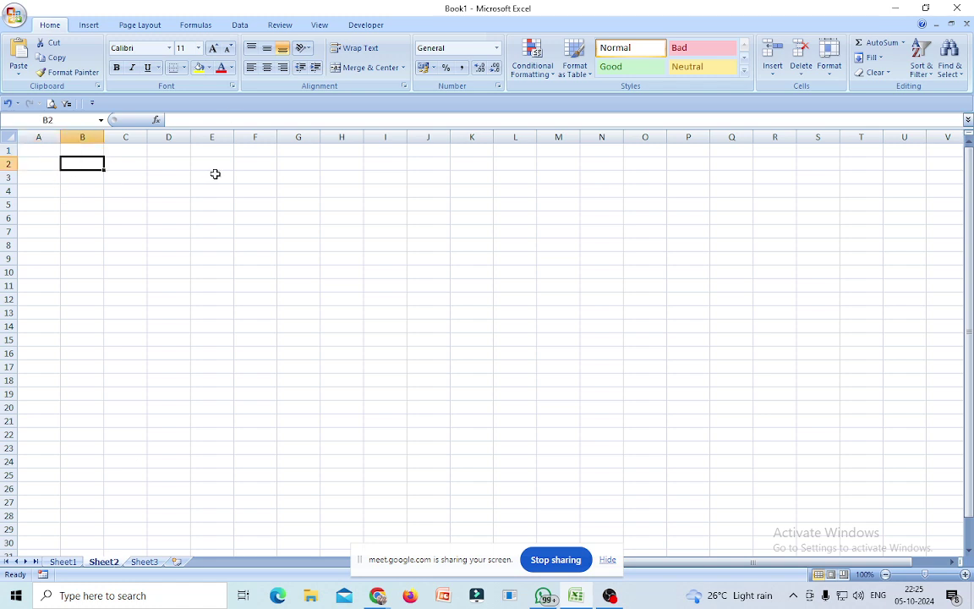
text(sun)
click(168, 245)
click(85, 163)
drag(104, 170, 294, 172)
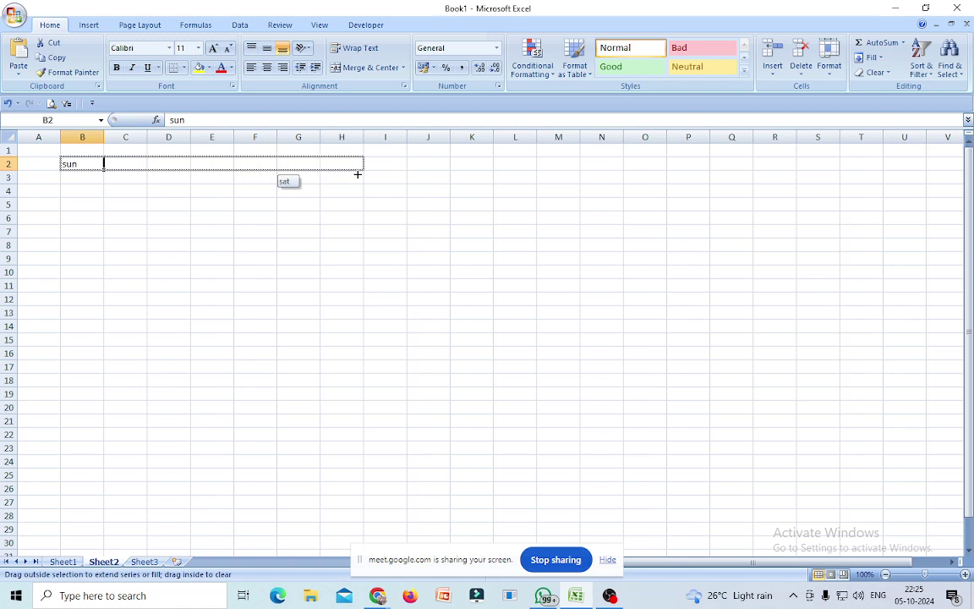
drag(294, 173, 359, 175)
click(310, 246)
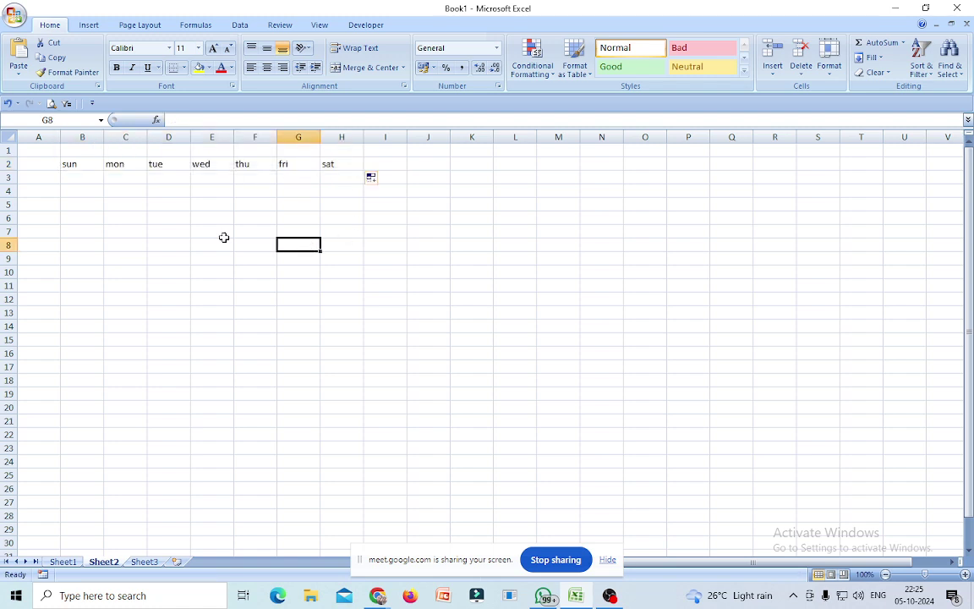
Merge and center B1:H1 and title it January with a capital J
drag(88, 149, 343, 149)
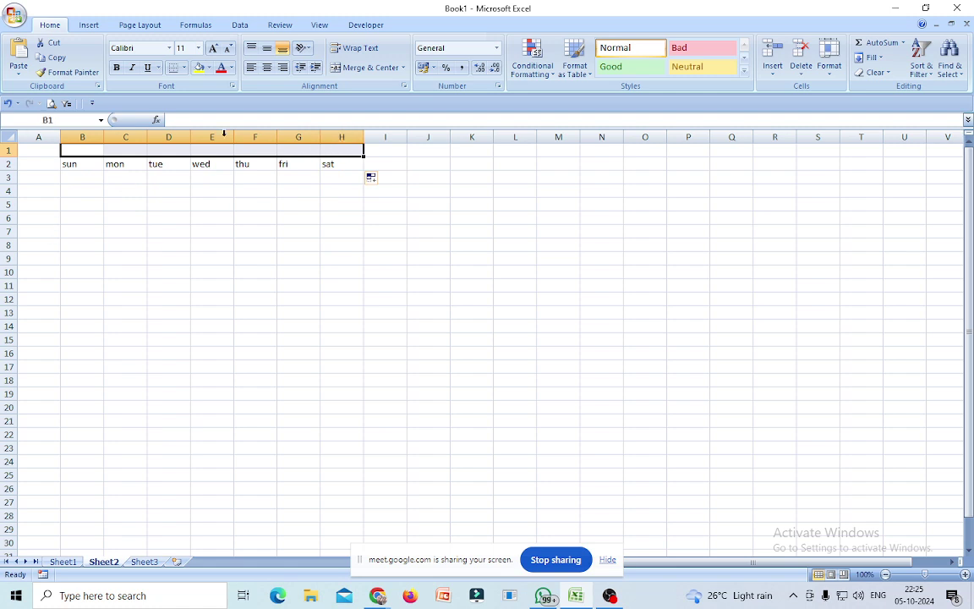
click(365, 70)
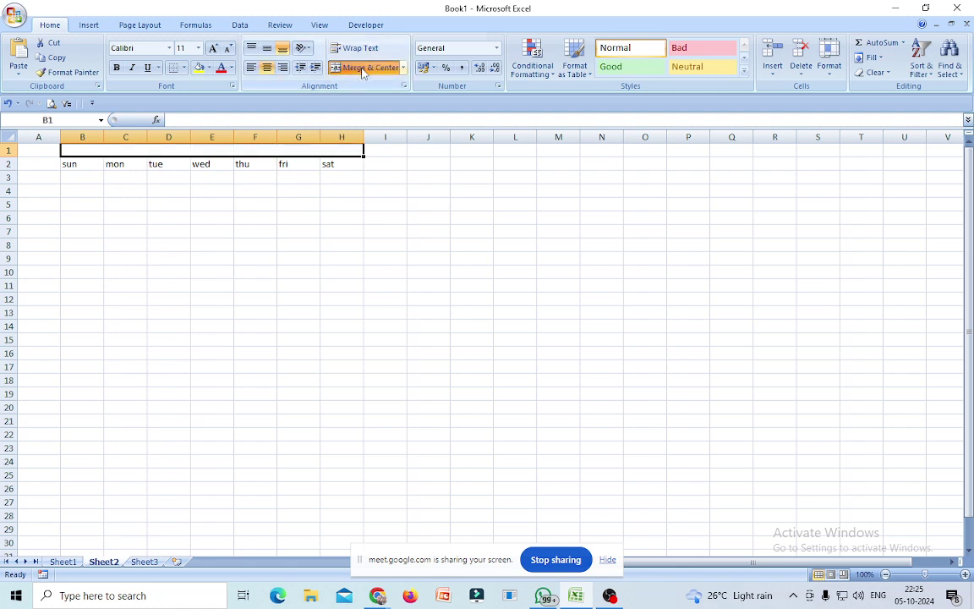
text(january)
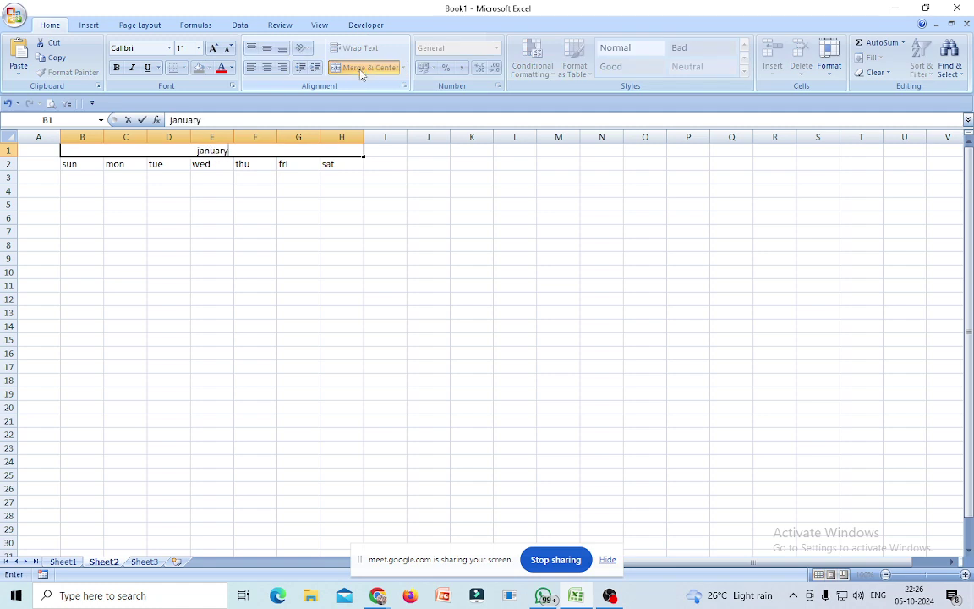
click(203, 150)
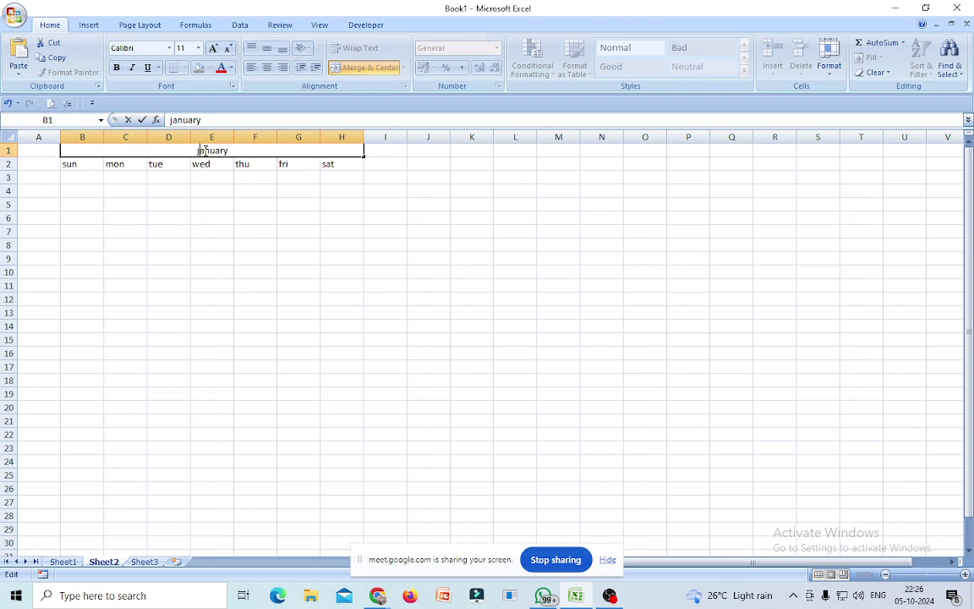
key(BackSpace)
text(J)
click(298, 302)
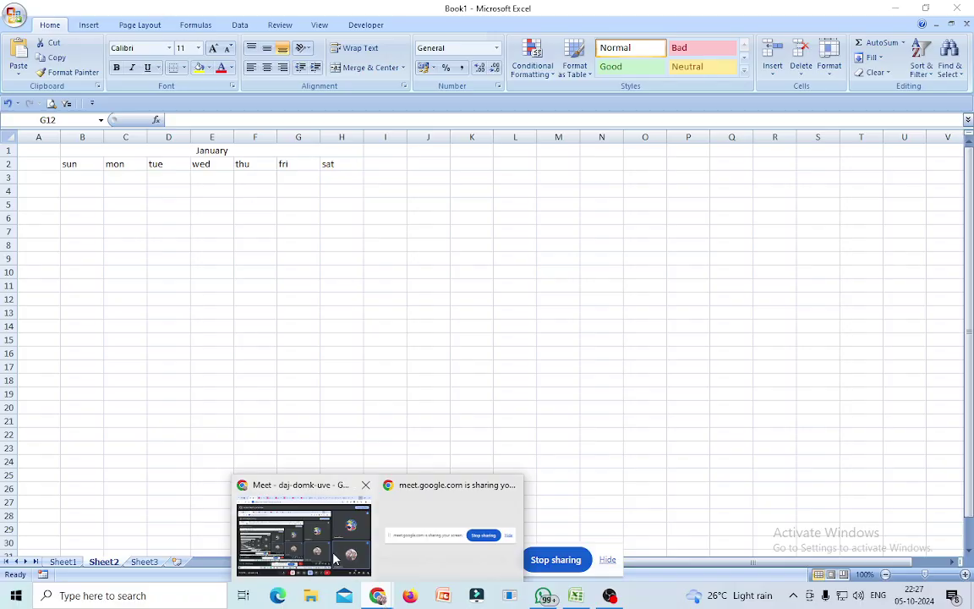
Bring the Google Meet window back to the front from the taskbar
mouse_move(377, 595)
click(337, 555)
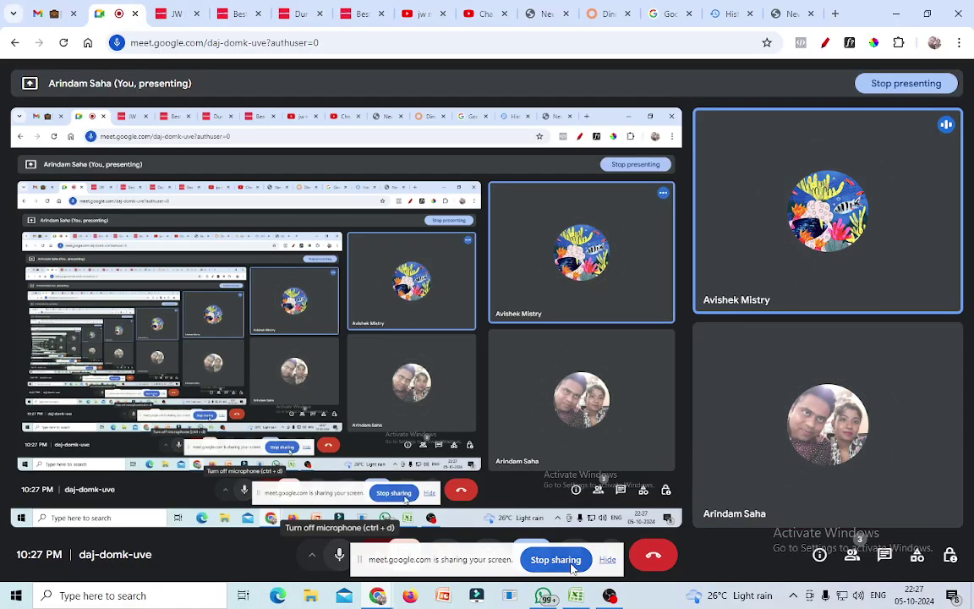
Stop the current share and re-present the entire screen in Google Meet
click(559, 561)
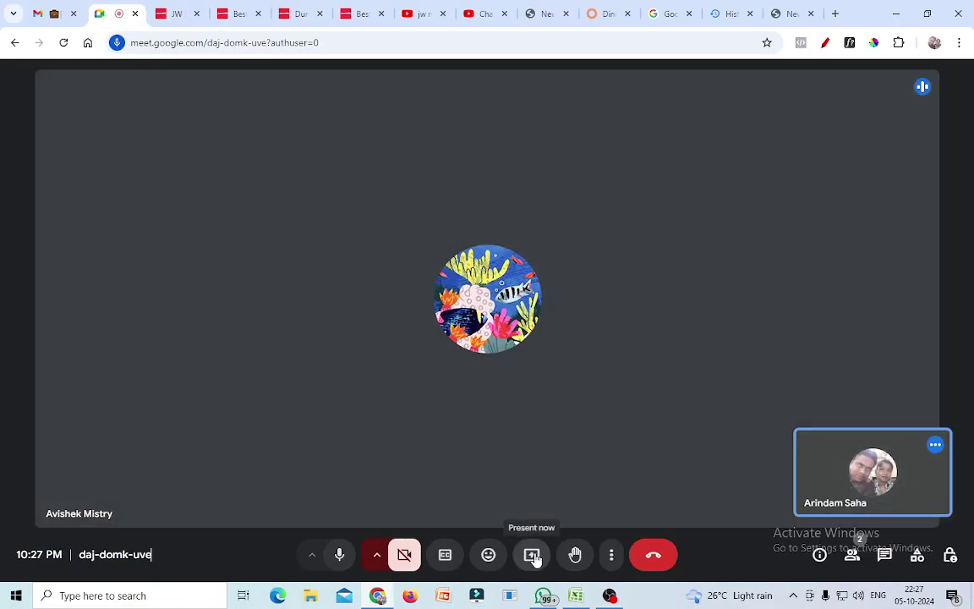
click(532, 554)
click(598, 125)
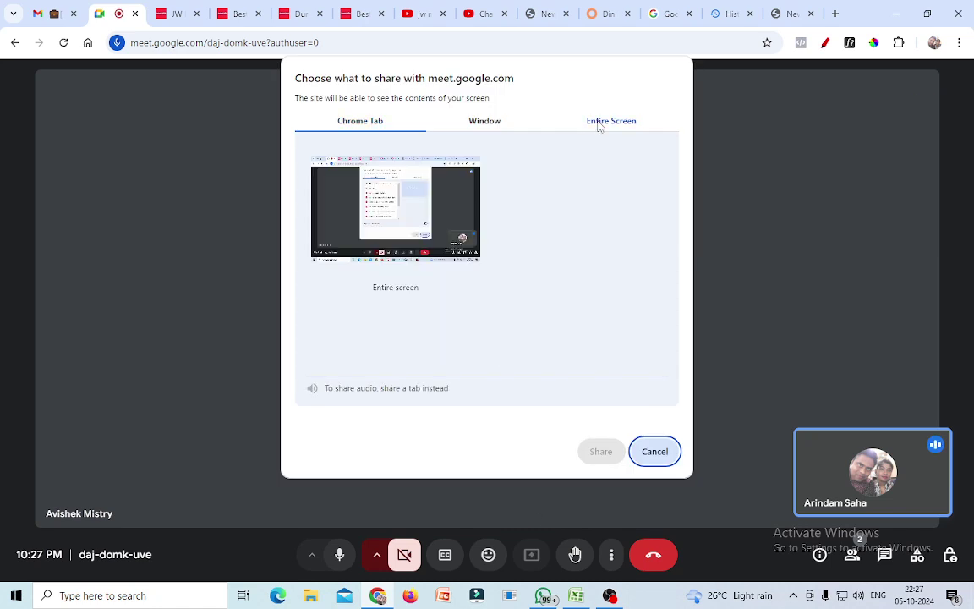
click(459, 216)
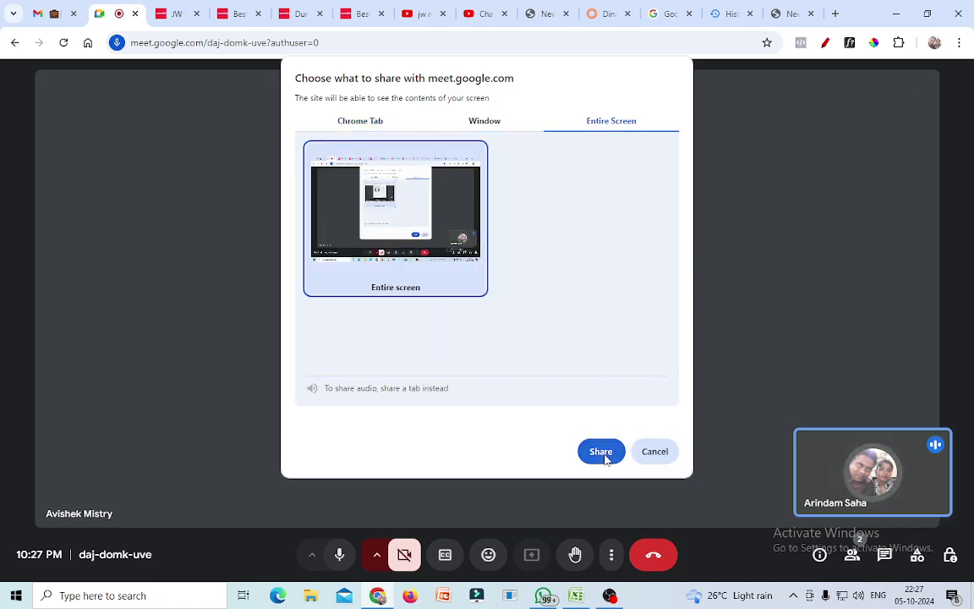
click(603, 453)
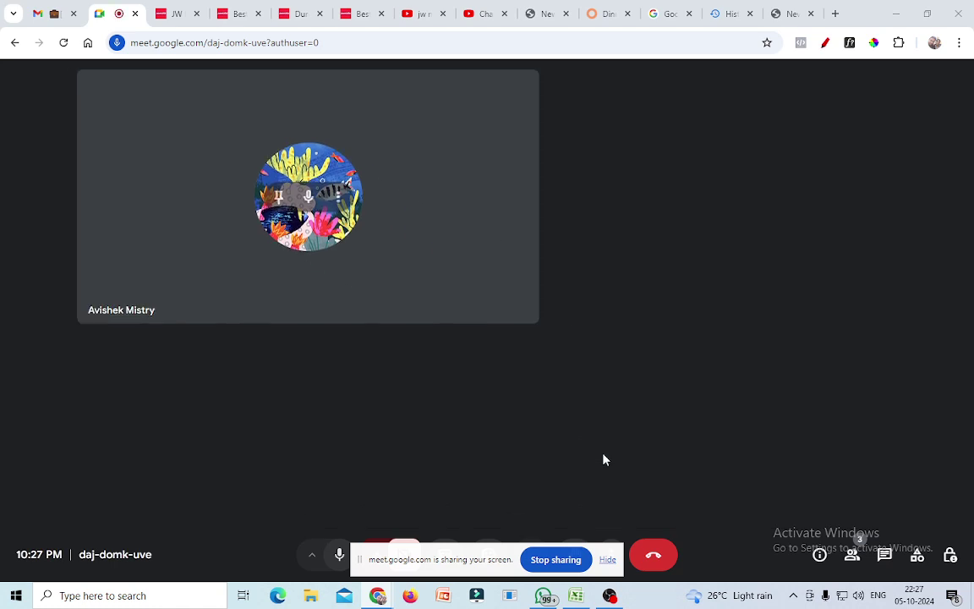
In Excel, enter 1 in C3 and =C3+1 in D3
key(alt+Tab)
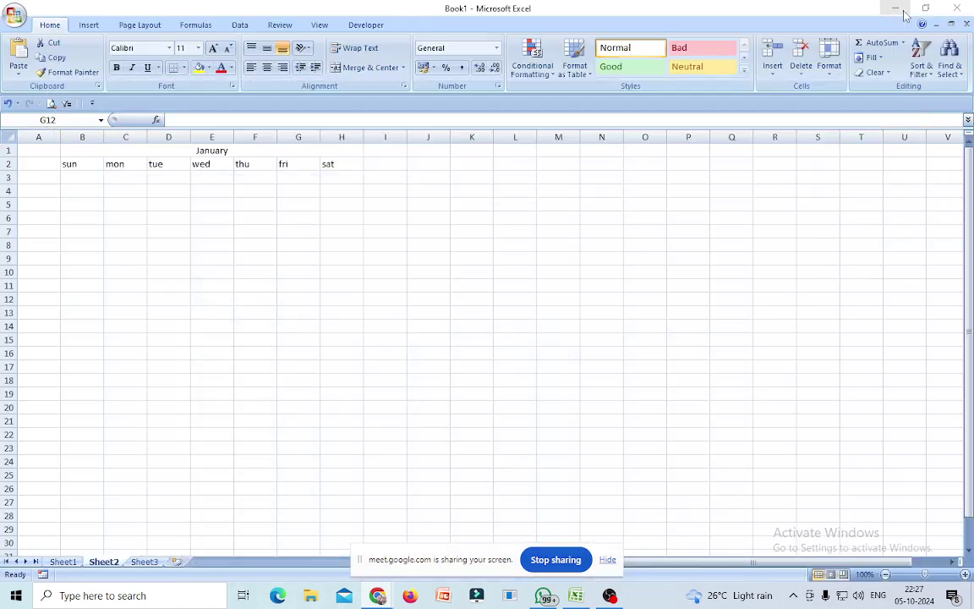
click(111, 174)
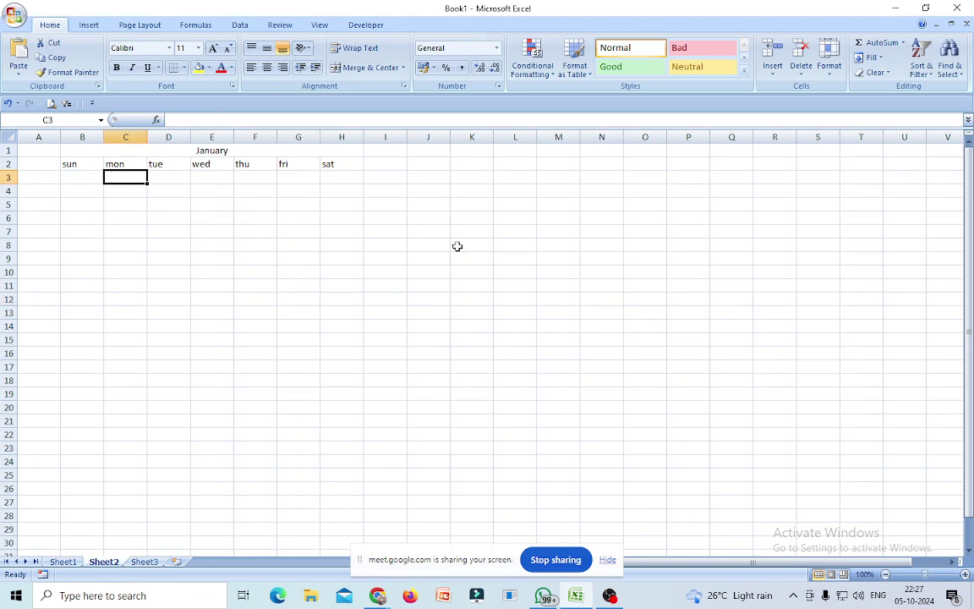
text(1)
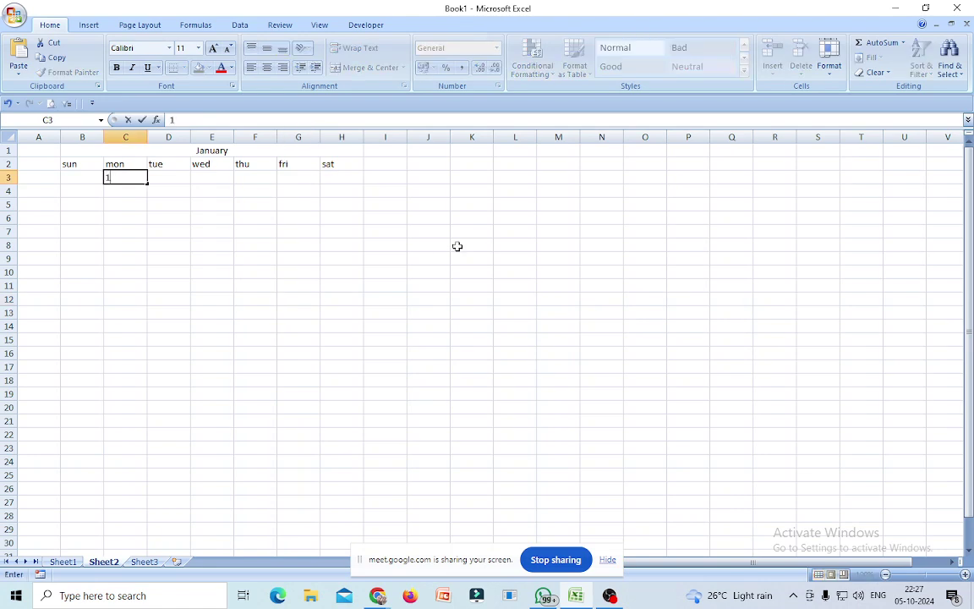
click(162, 174)
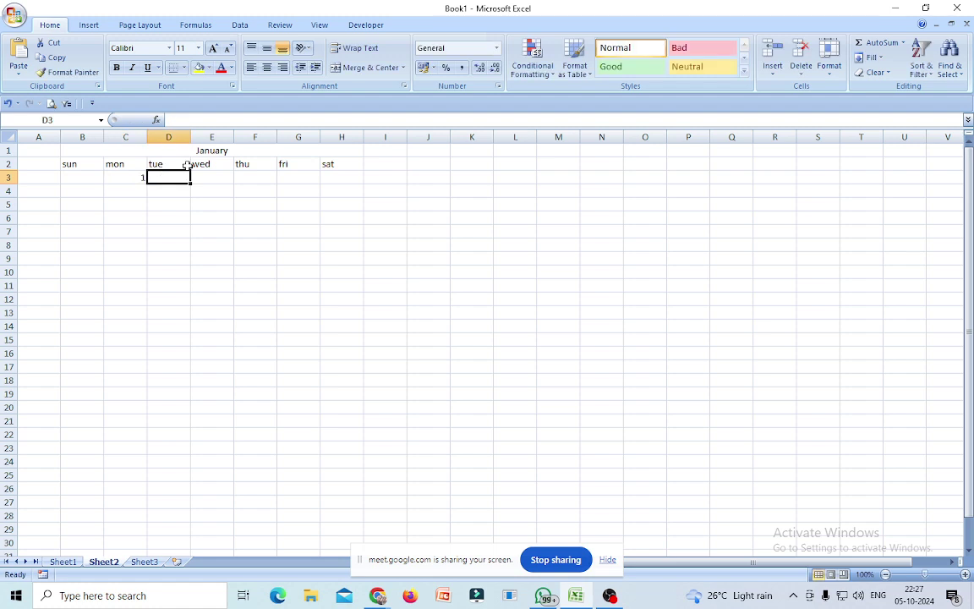
text(=)
click(127, 177)
text(+1)
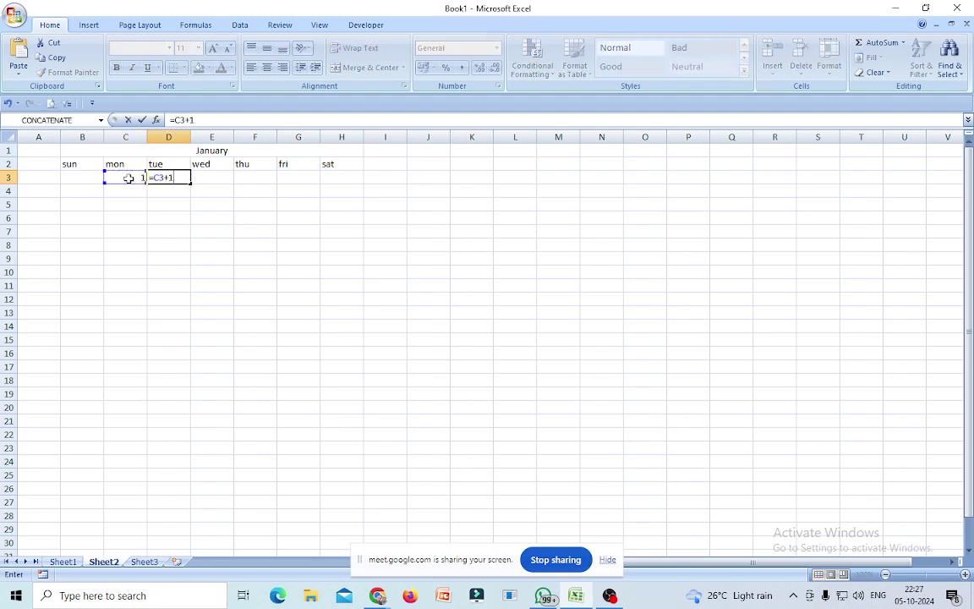
key(Return)
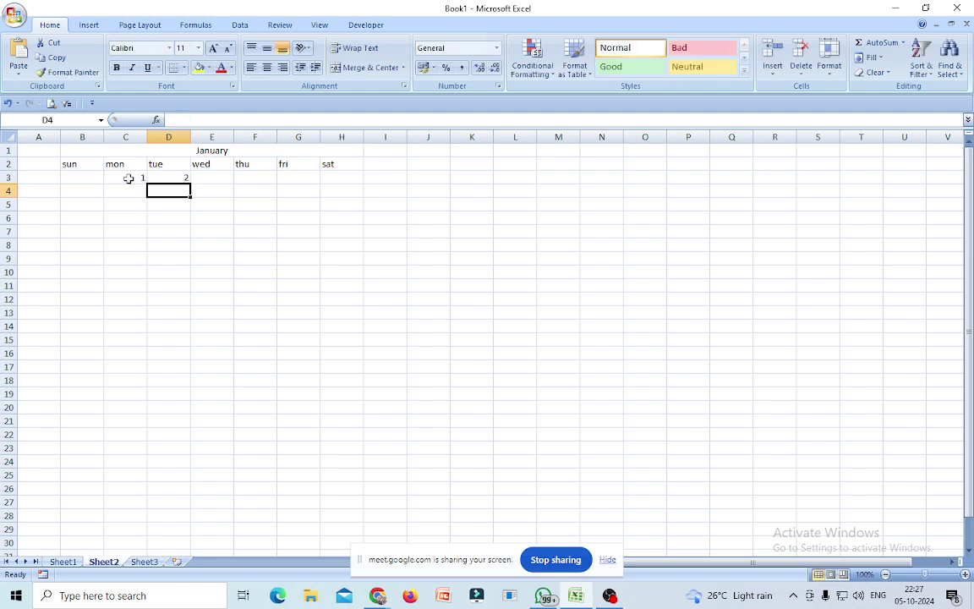
Enter =D3+1 in E3 and fill it across to H3, giving dates up to 6
click(209, 179)
text(=)
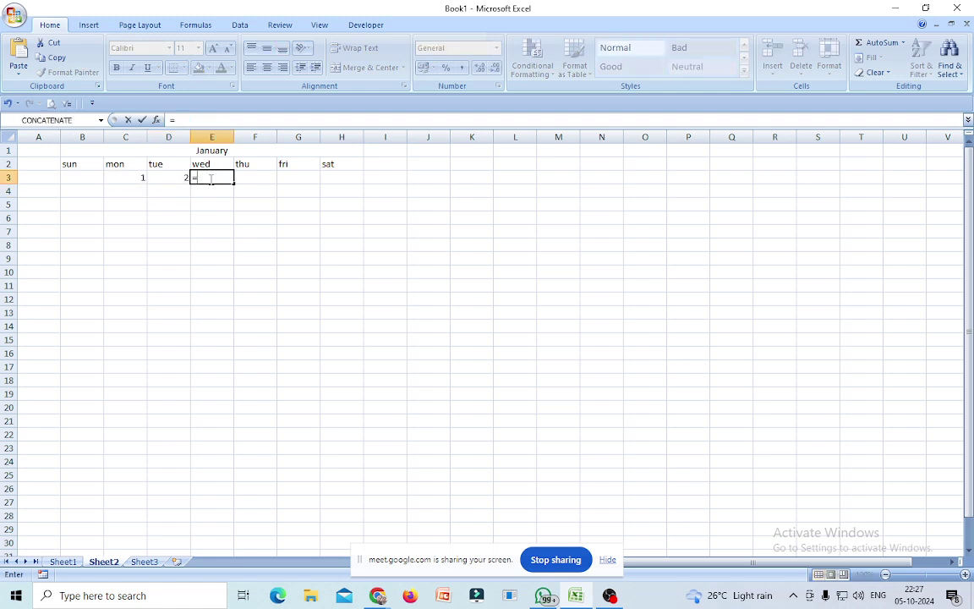
click(169, 176)
text(+1)
key(Return)
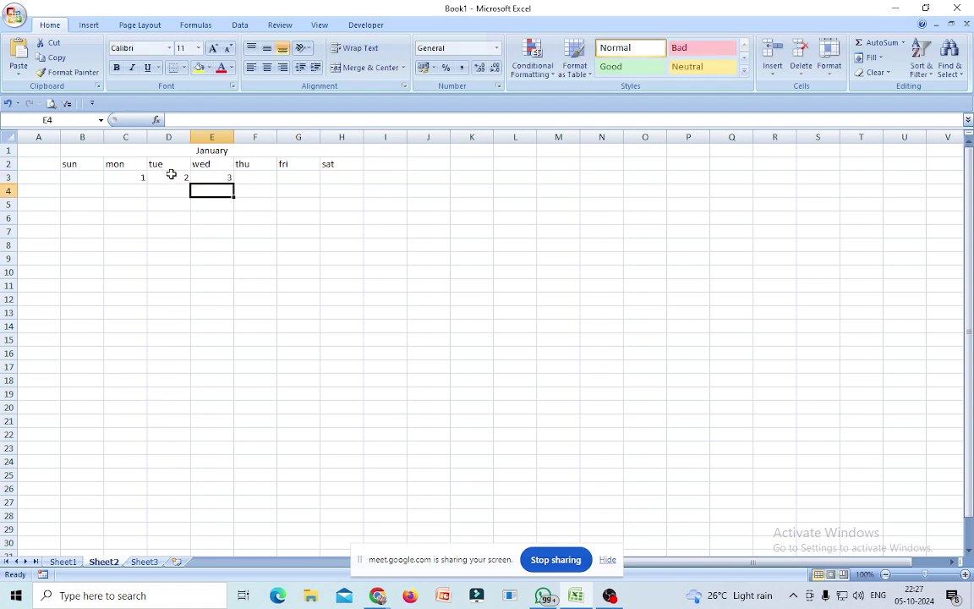
click(208, 177)
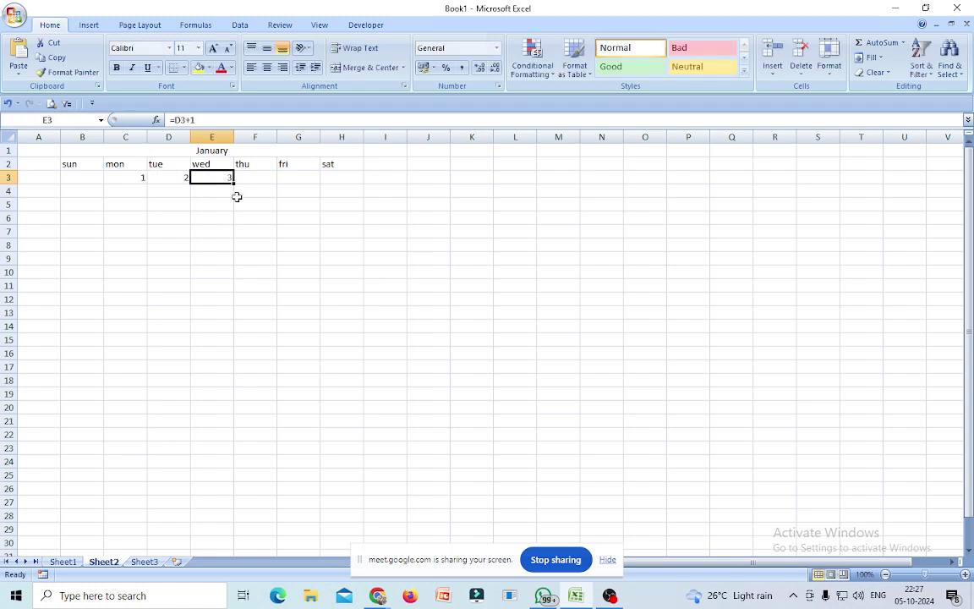
drag(232, 183, 343, 192)
click(269, 244)
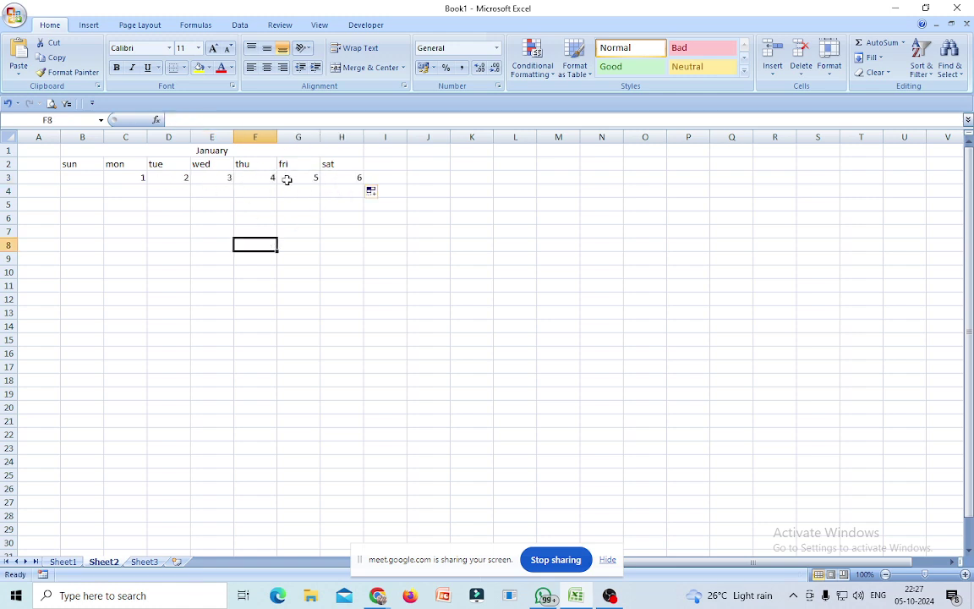
Fill week two with =H3+1 in B4, =B4+1 in C4, extended to H4 (7–13)
click(83, 190)
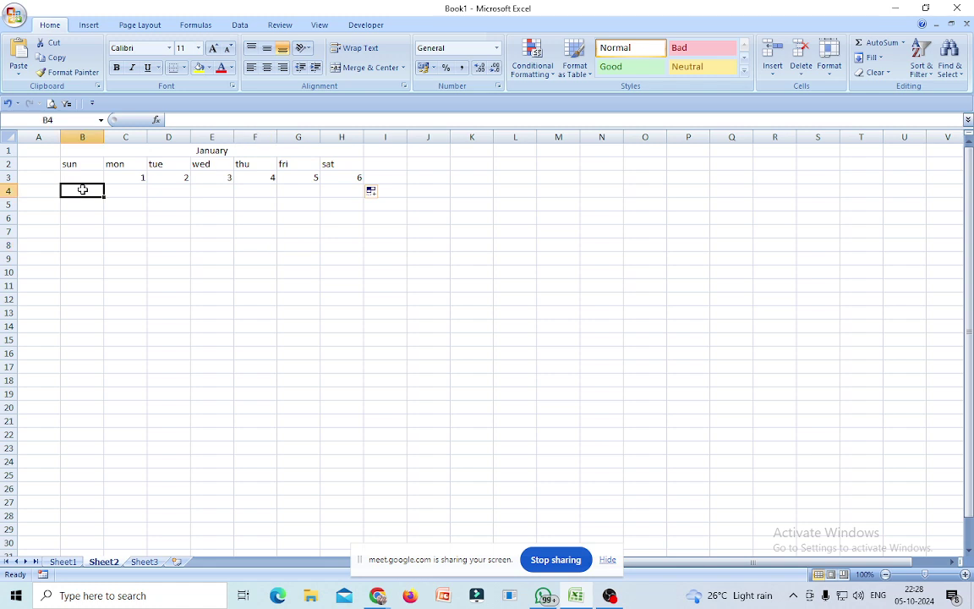
text(=)
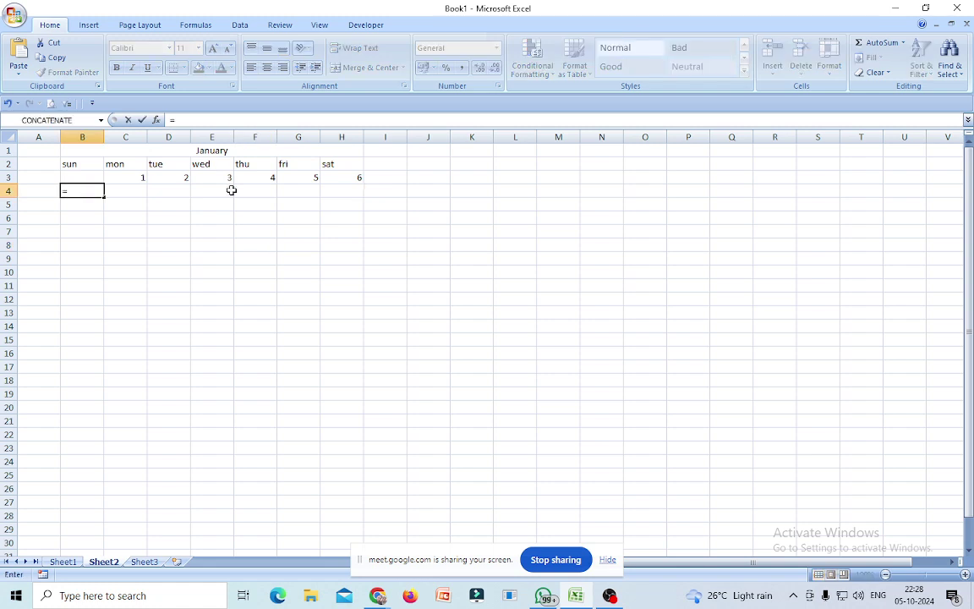
click(354, 178)
text(+1)
key(Return)
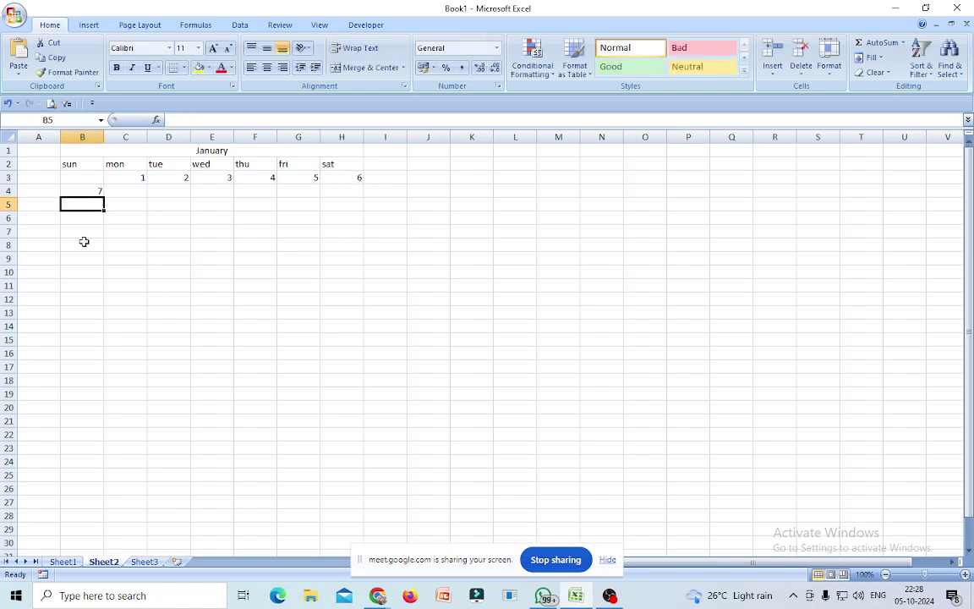
click(120, 188)
text(=)
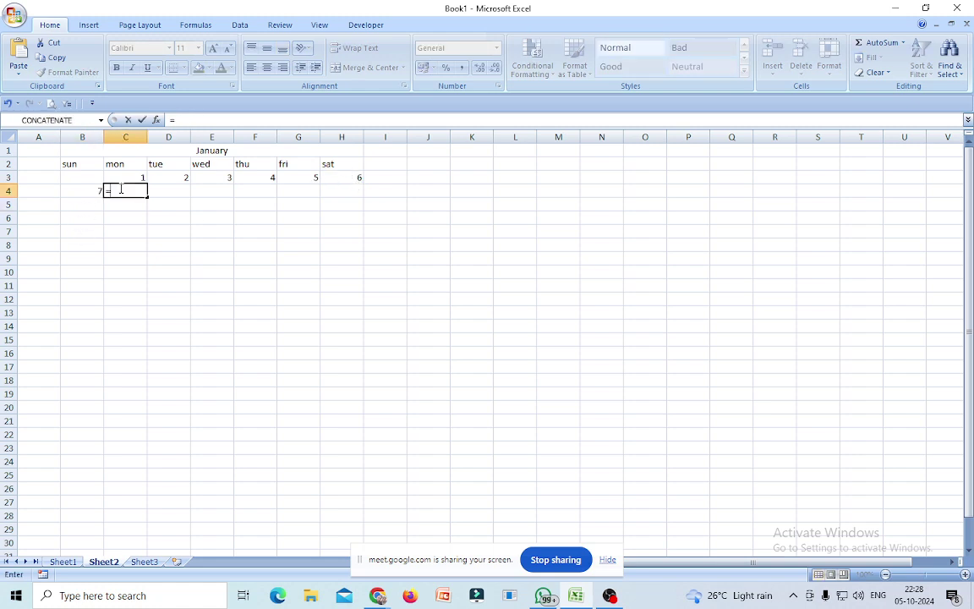
click(86, 190)
text(+1)
key(Return)
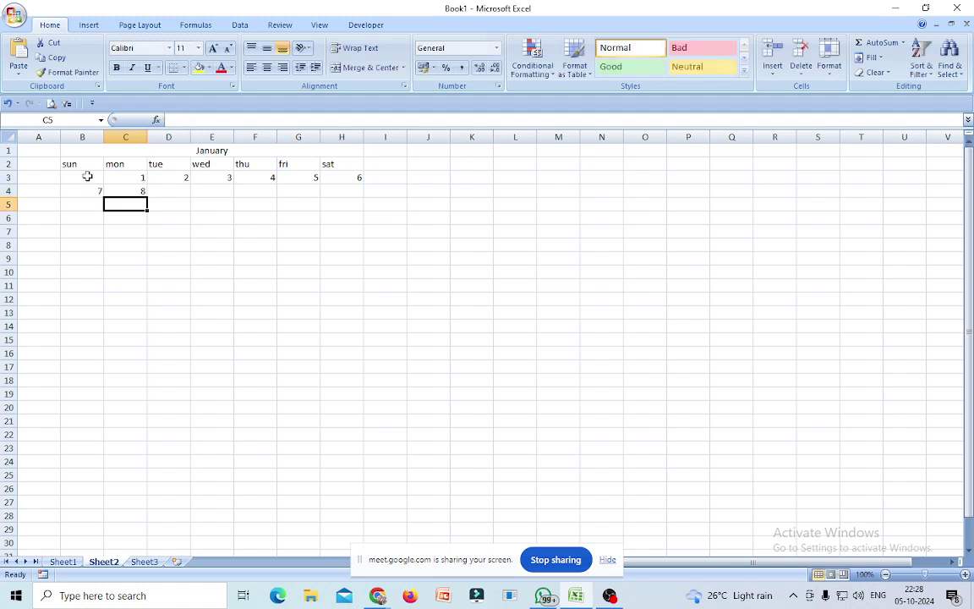
click(125, 191)
drag(147, 196, 364, 192)
click(313, 243)
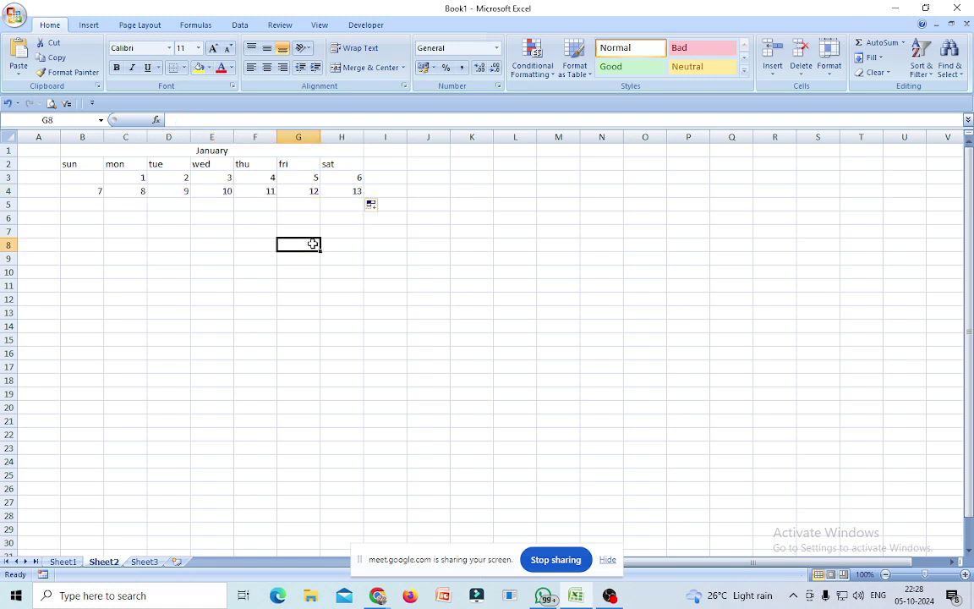
Fill week three with =H4+1 in B5, =B5+1 in C5, extended to H5 (14–20)
click(84, 203)
text(=)
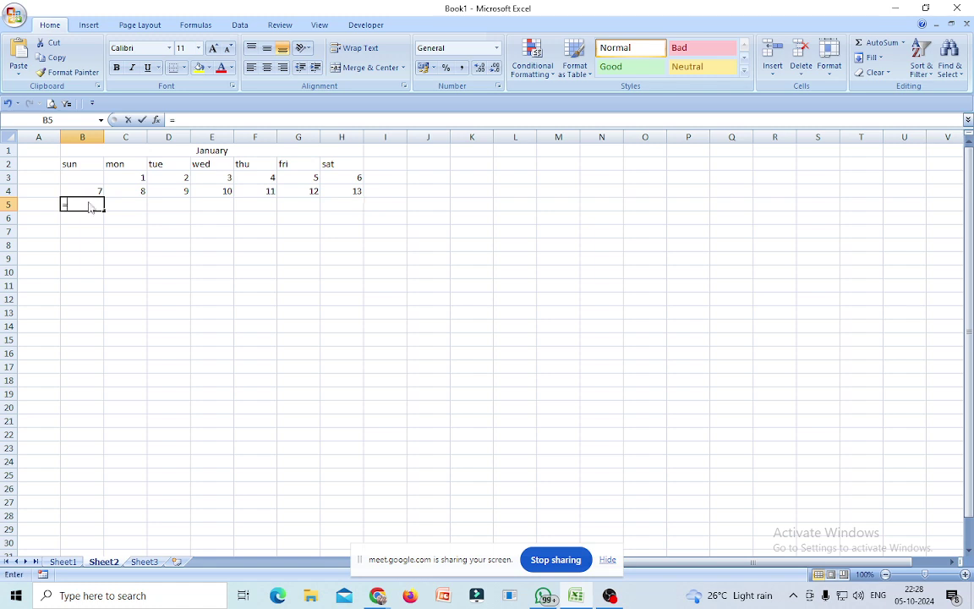
click(336, 193)
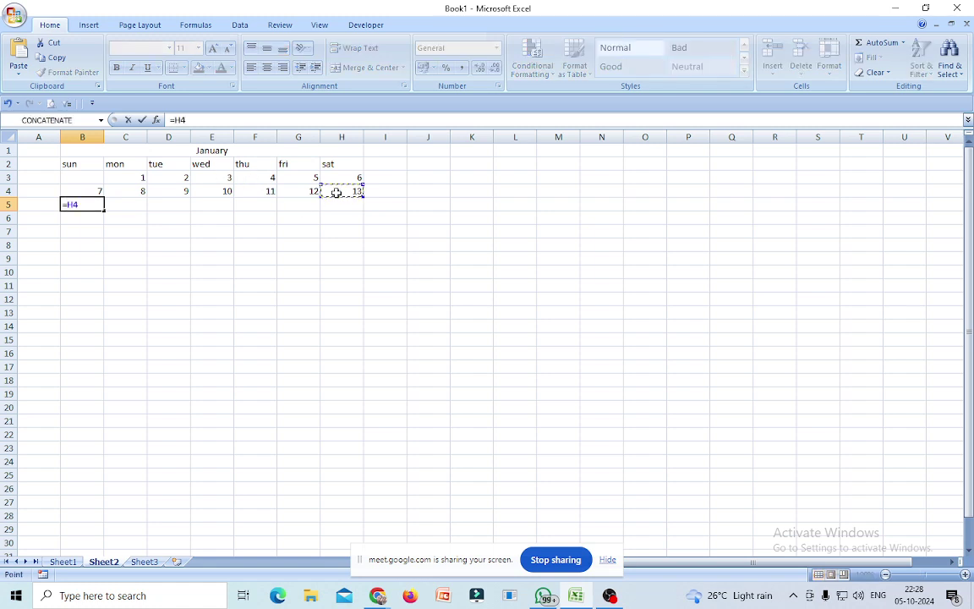
text(+1)
key(Return)
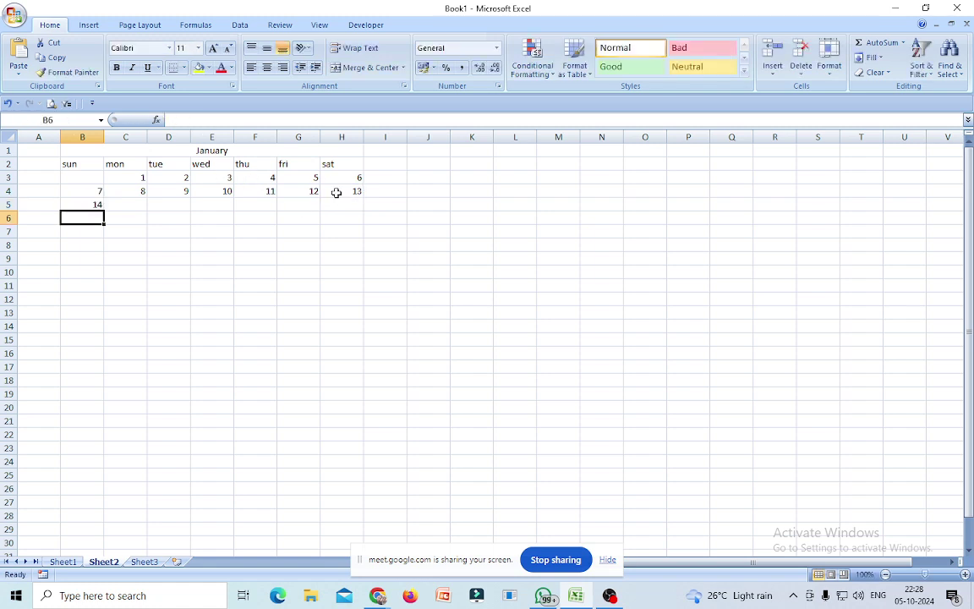
click(137, 206)
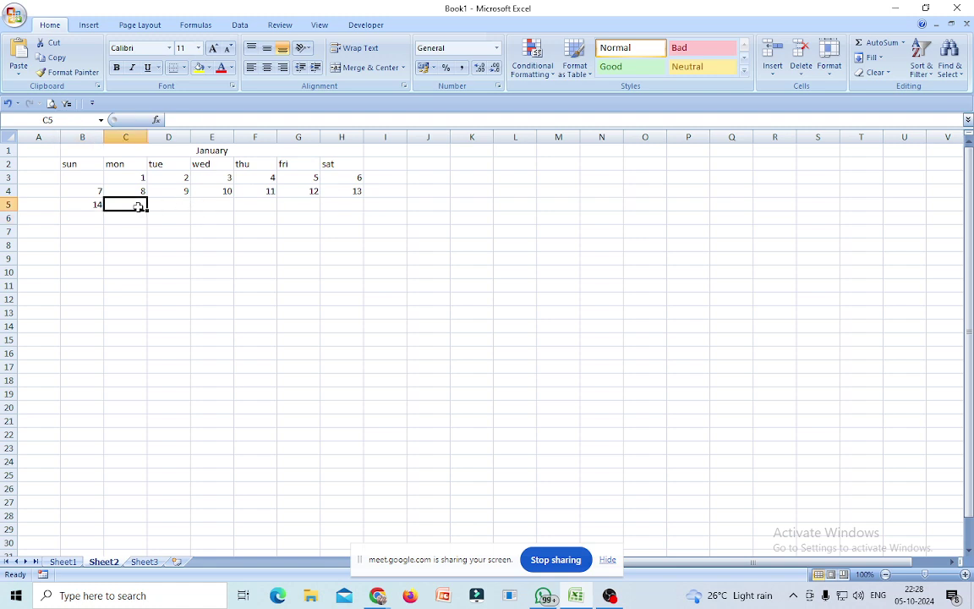
text(=)
click(87, 205)
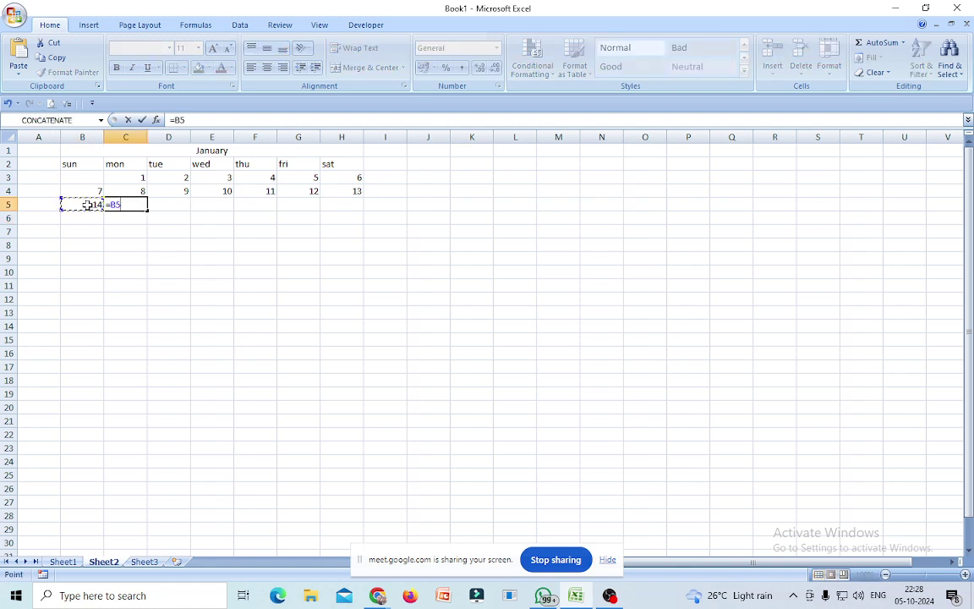
text(+1)
key(Return)
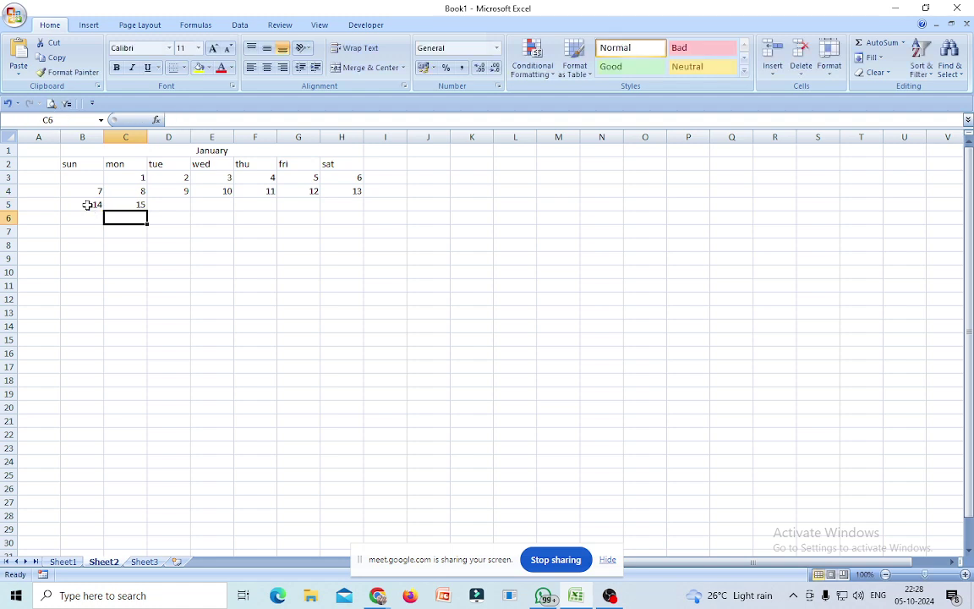
click(127, 205)
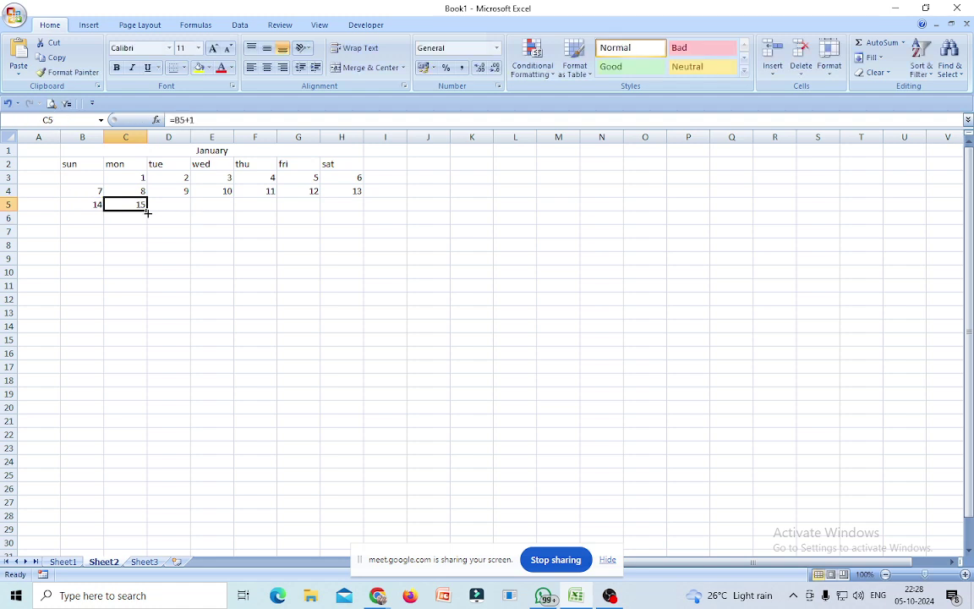
drag(147, 213, 355, 222)
click(299, 289)
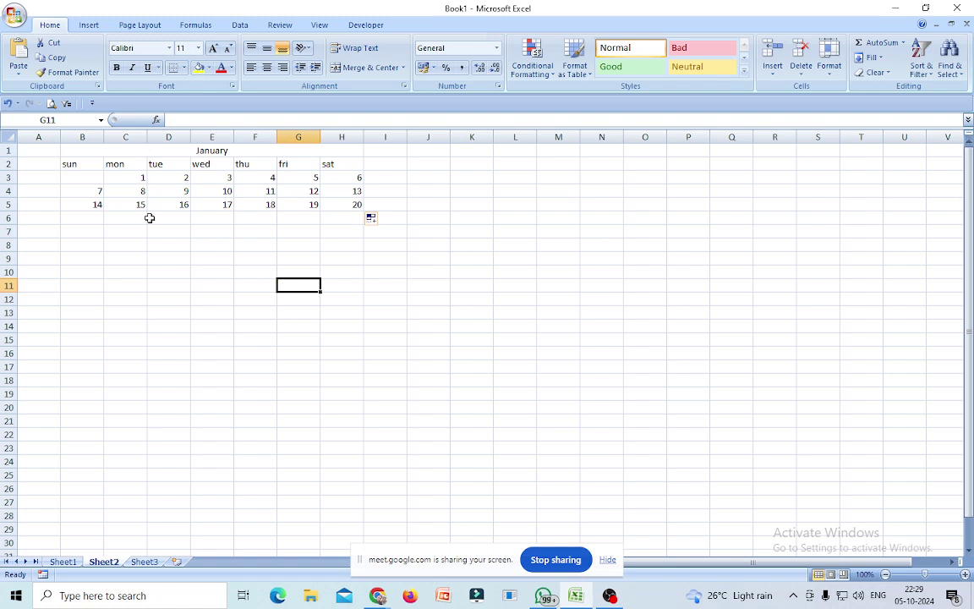
Copy the week formulas down through row 7 and clear the overflow dates 32–34 in F7:H7
mouse_move(65, 190)
mouse_down()
mouse_move(96, 205)
mouse_move(335, 203)
mouse_move(364, 218)
mouse_move(366, 230)
mouse_up()
click(486, 299)
drag(267, 232, 334, 238)
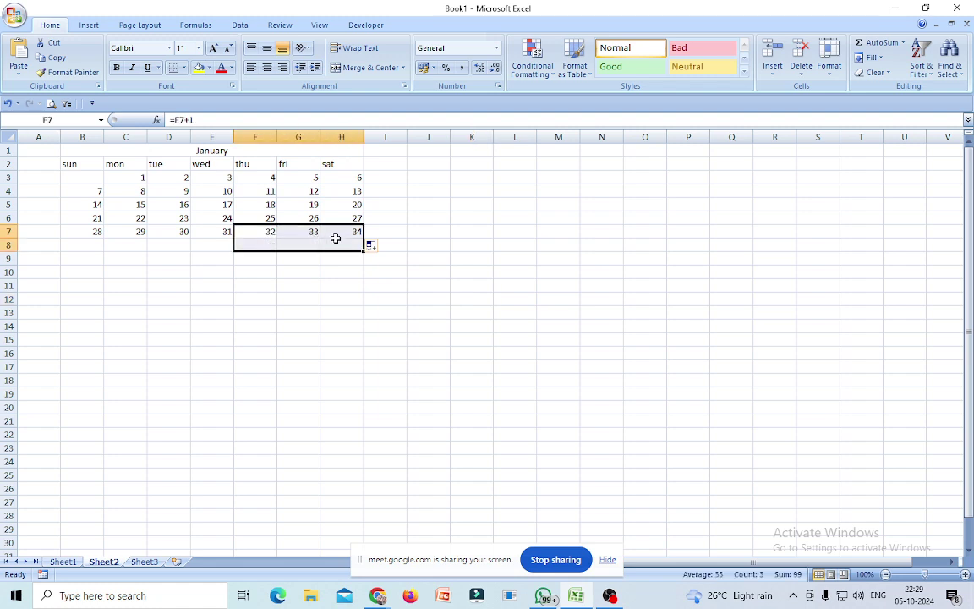
key(Delete)
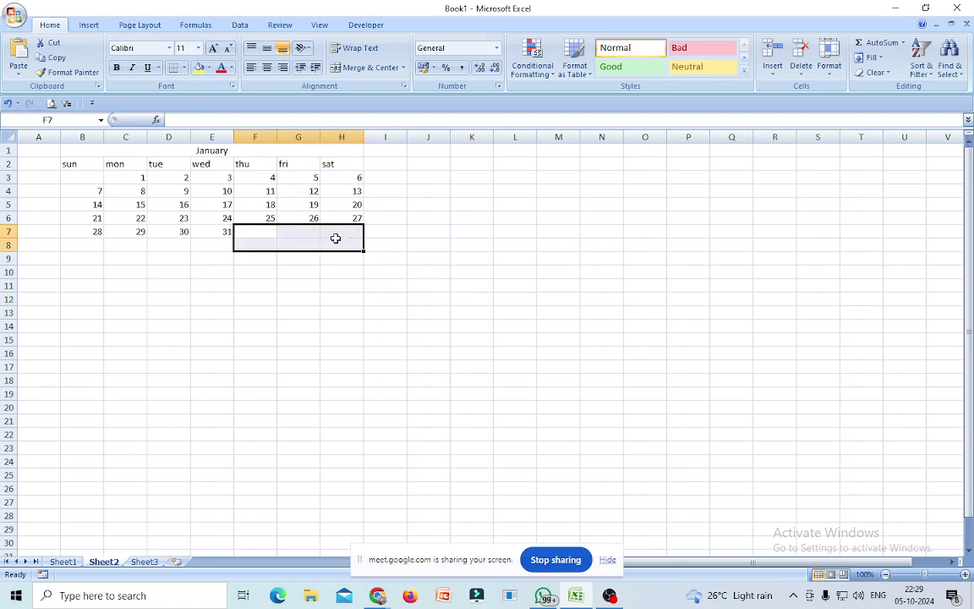
Center all entries of the January calendar in B1:H7
click(385, 351)
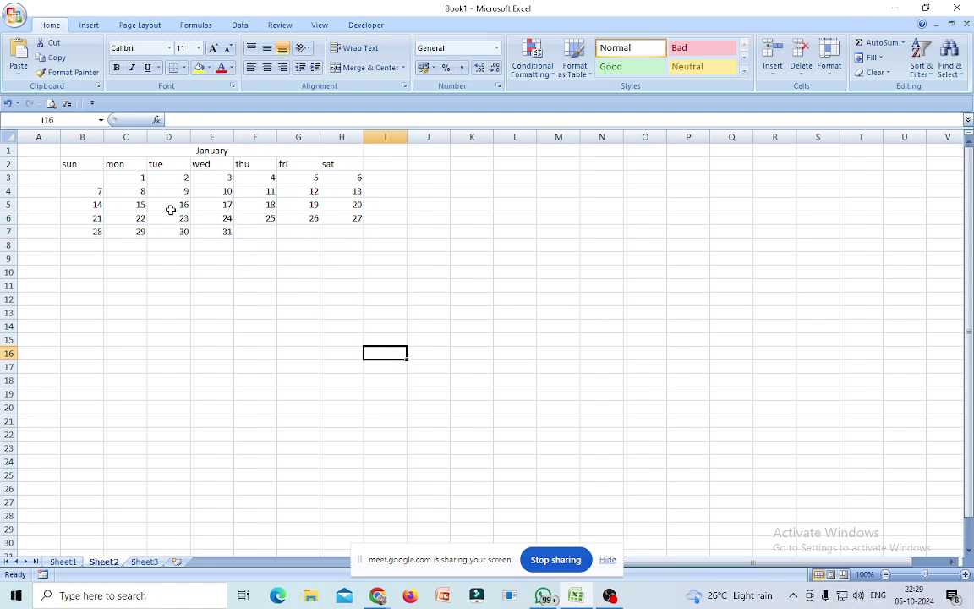
drag(67, 150, 355, 205)
drag(158, 217, 182, 231)
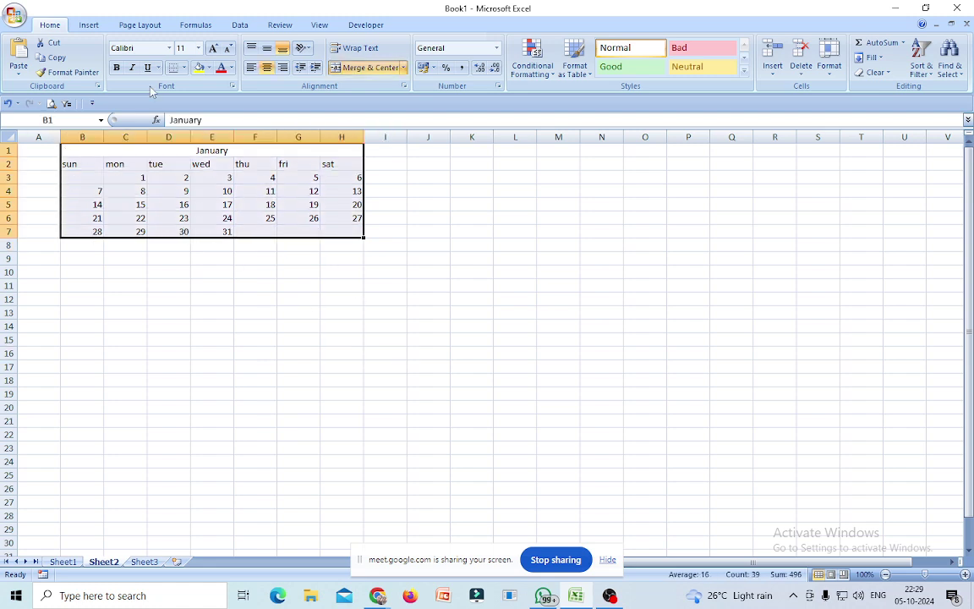
click(268, 71)
click(268, 71)
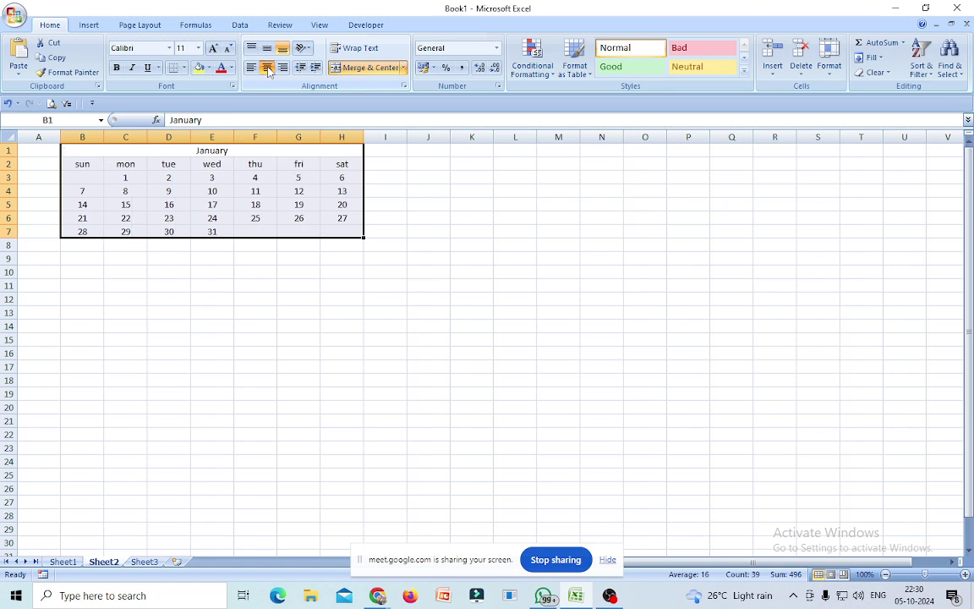
Apply All Borders to every cell of the B1:H7 calendar grid
click(186, 69)
click(185, 68)
click(185, 69)
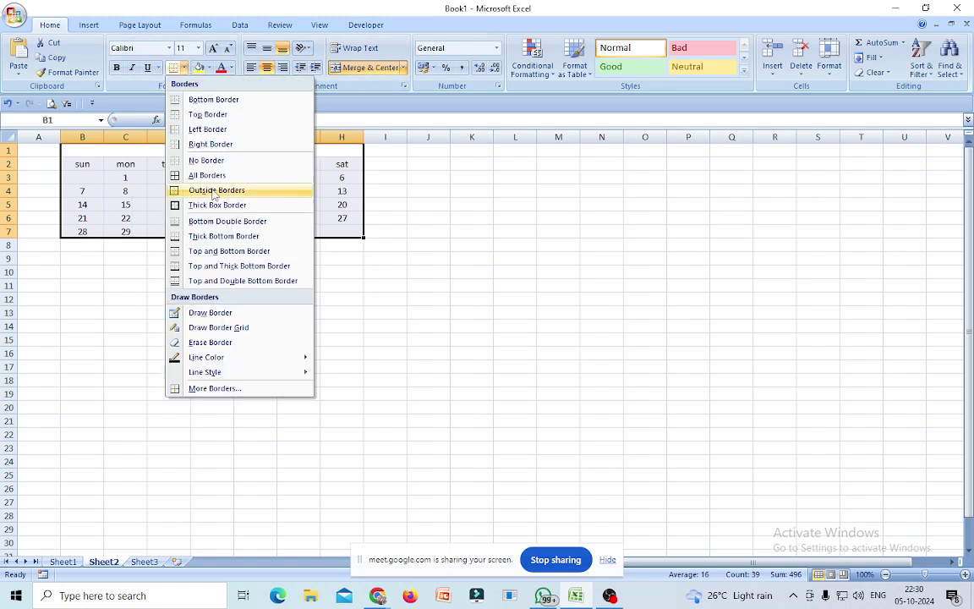
click(212, 177)
click(242, 320)
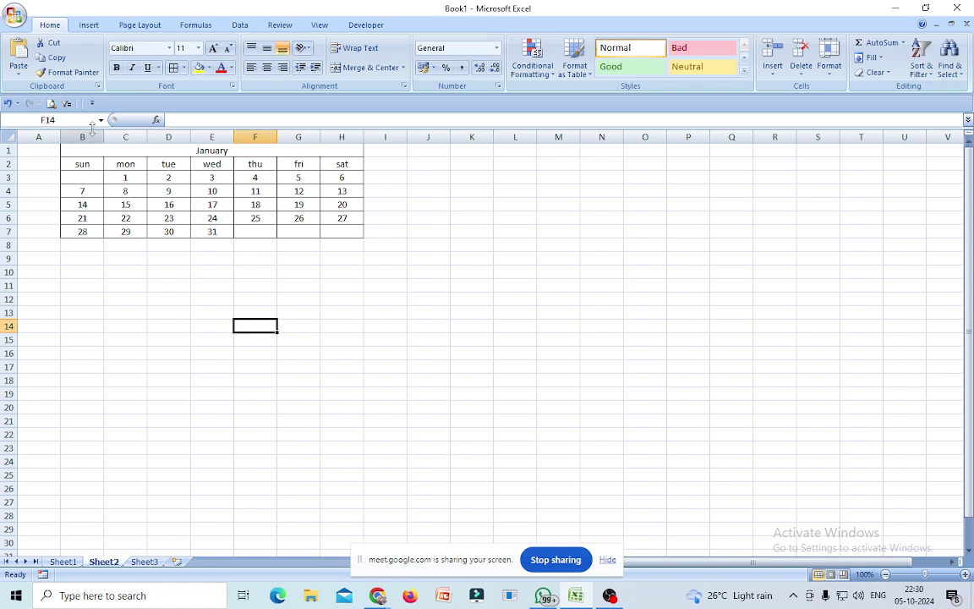
Copy the January calendar from B1:H7 and paste it starting at J1
drag(82, 150, 135, 232)
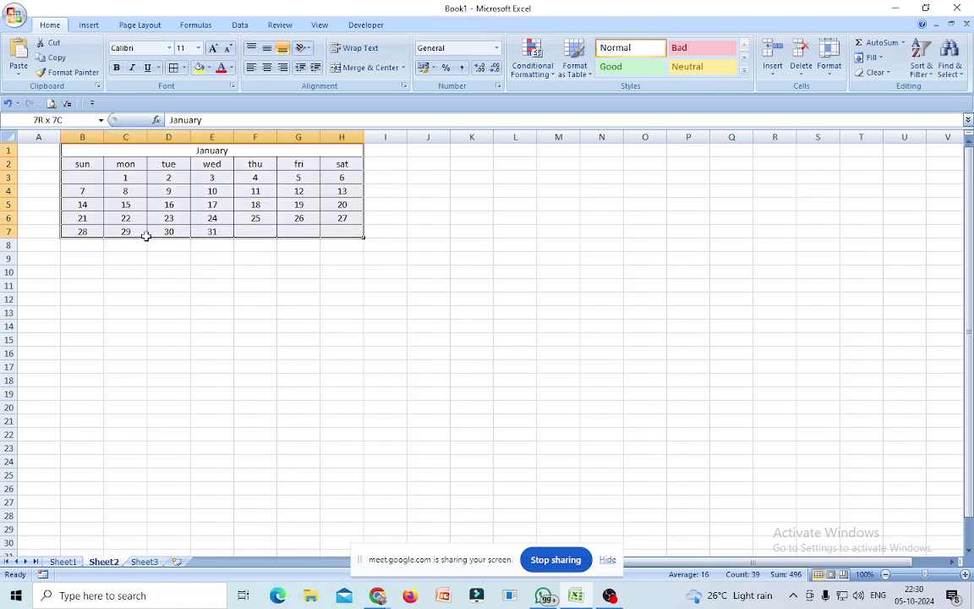
right_click(144, 210)
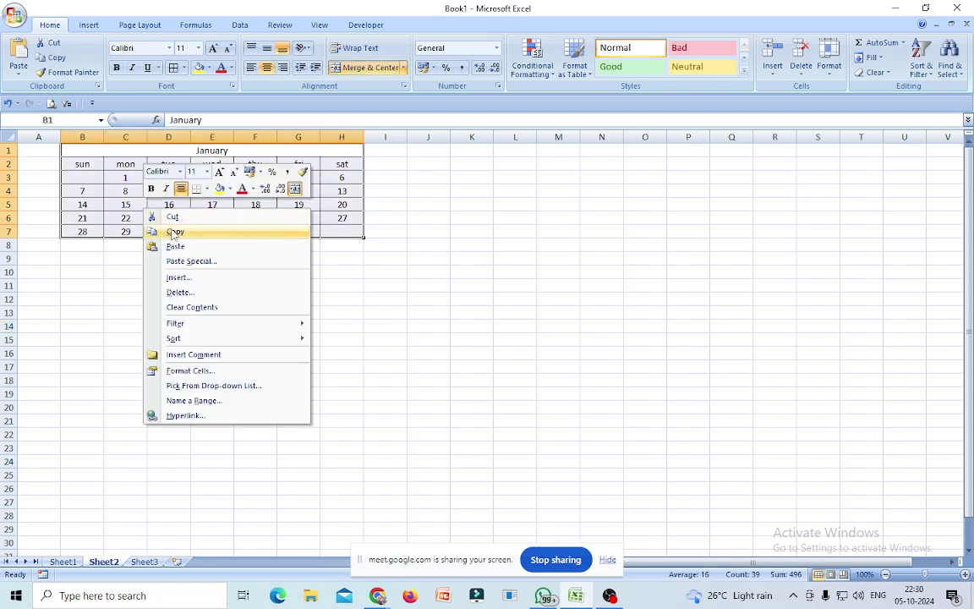
click(173, 231)
click(428, 151)
right_click(428, 151)
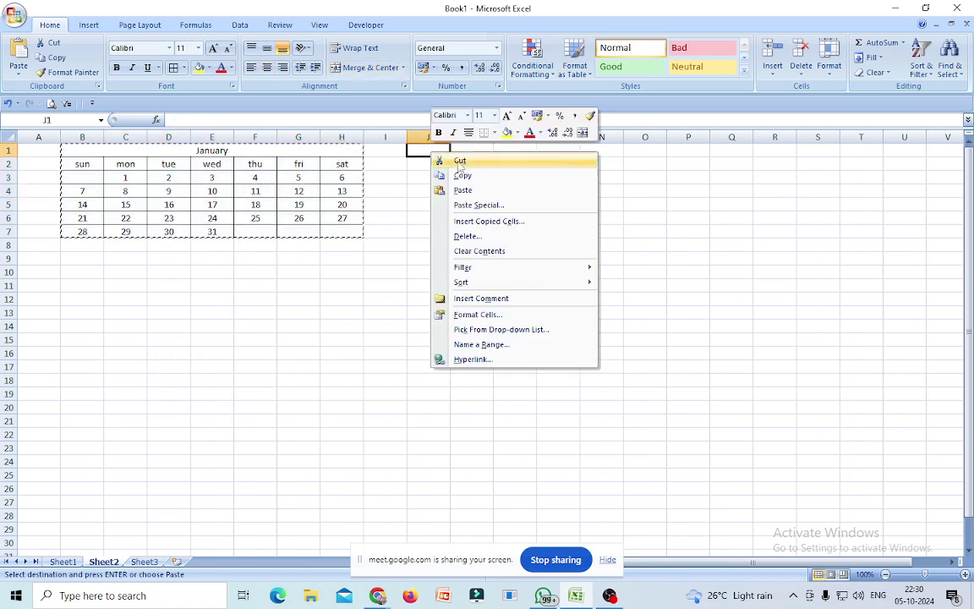
click(461, 189)
click(446, 338)
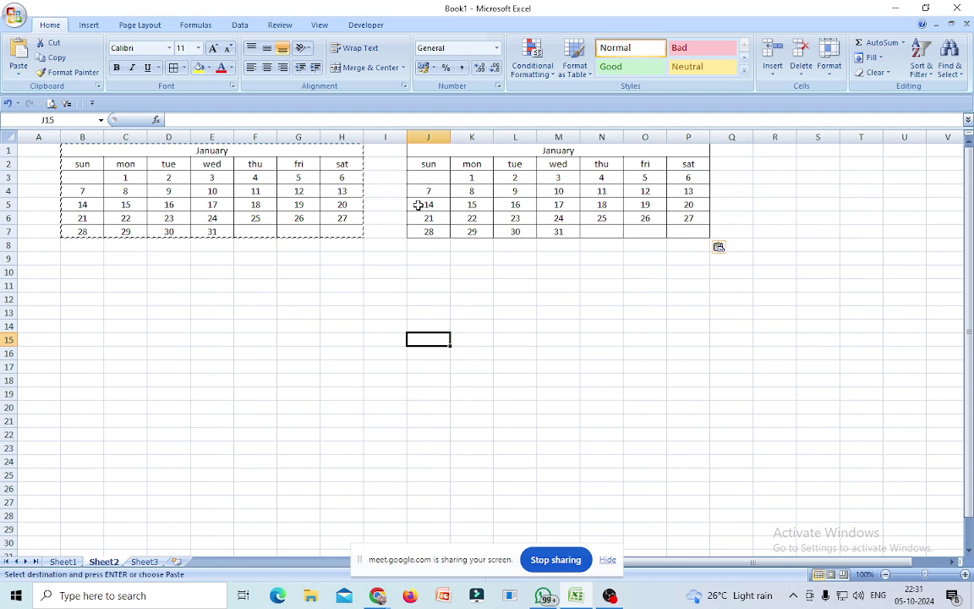
drag(474, 178, 542, 179)
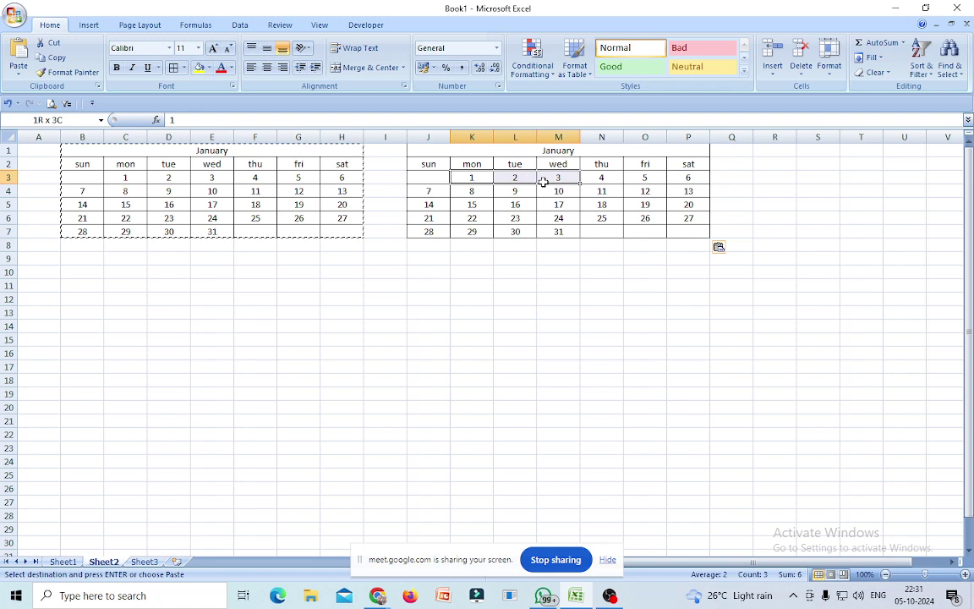
Clear K3:M3 so the copy starts Thursday, and fill M7 across to N7 ending at 29
key(Delete)
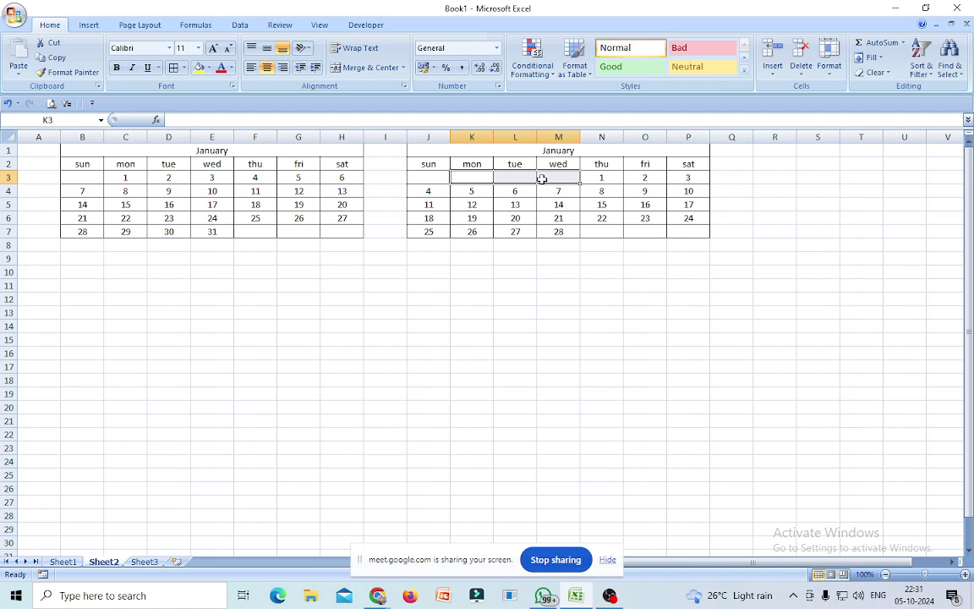
click(556, 230)
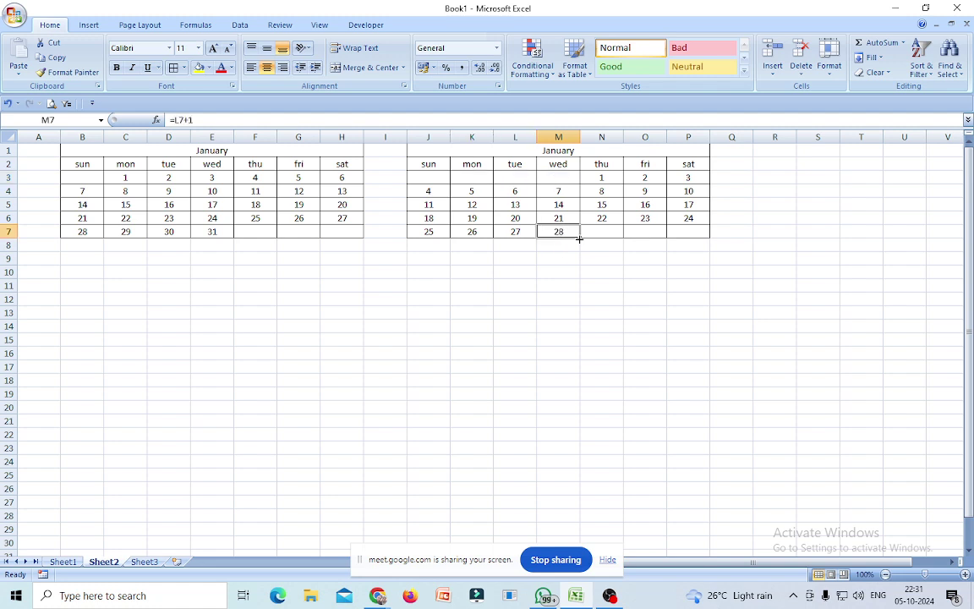
drag(579, 239, 606, 239)
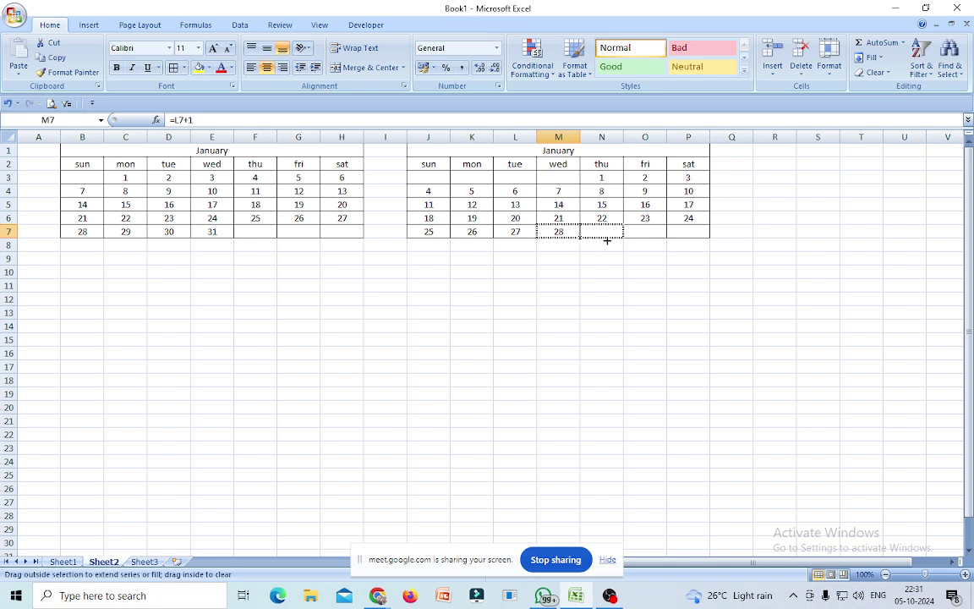
click(607, 294)
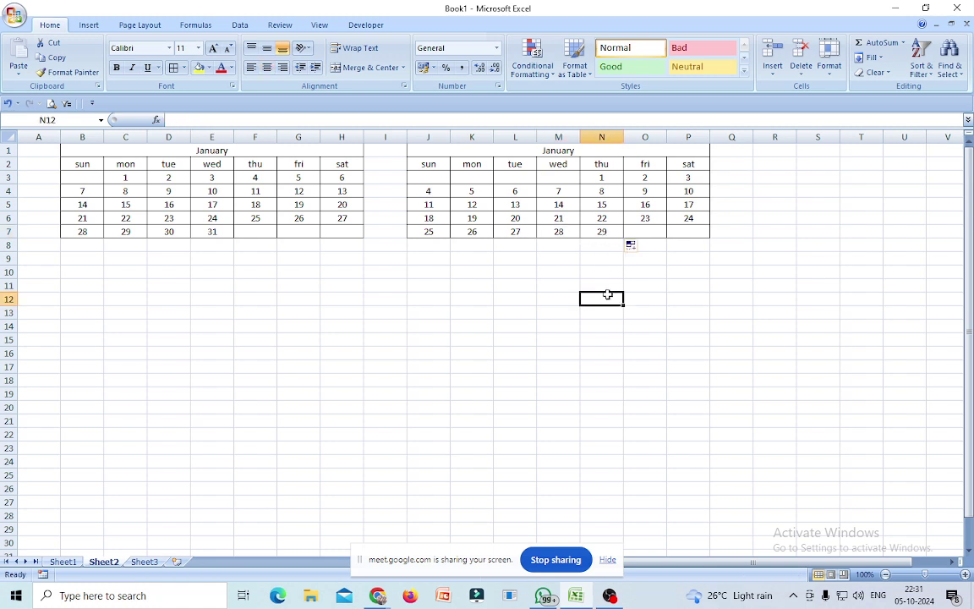
click(559, 150)
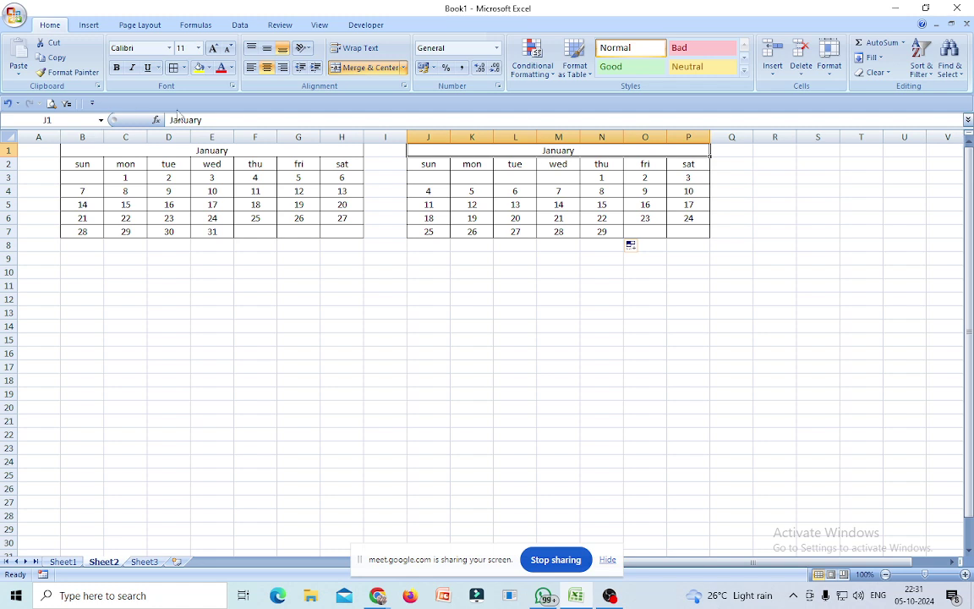
Replace the January title in merged cell J1 with FEBRUARY
double_click(209, 120)
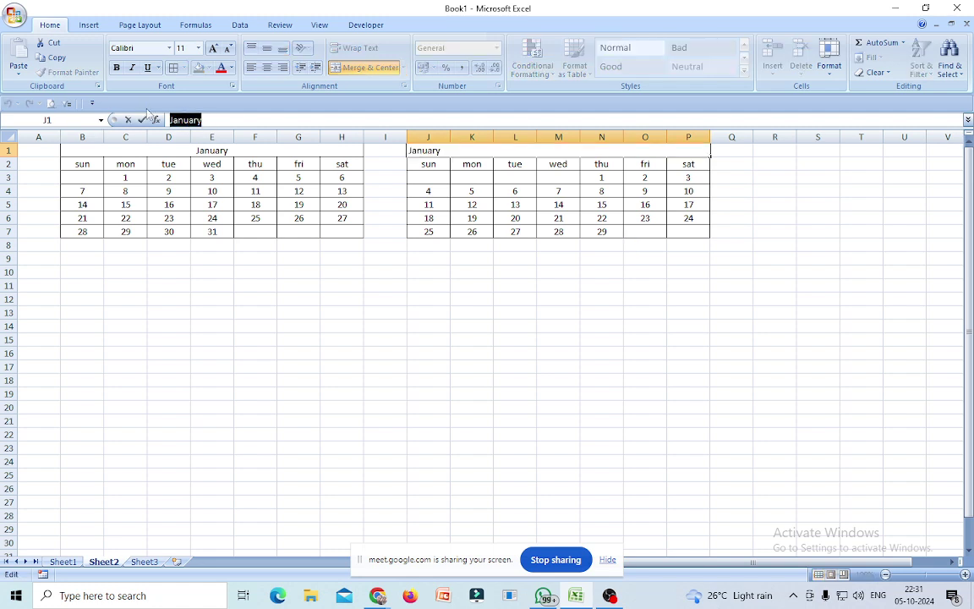
text(FEBRUARY)
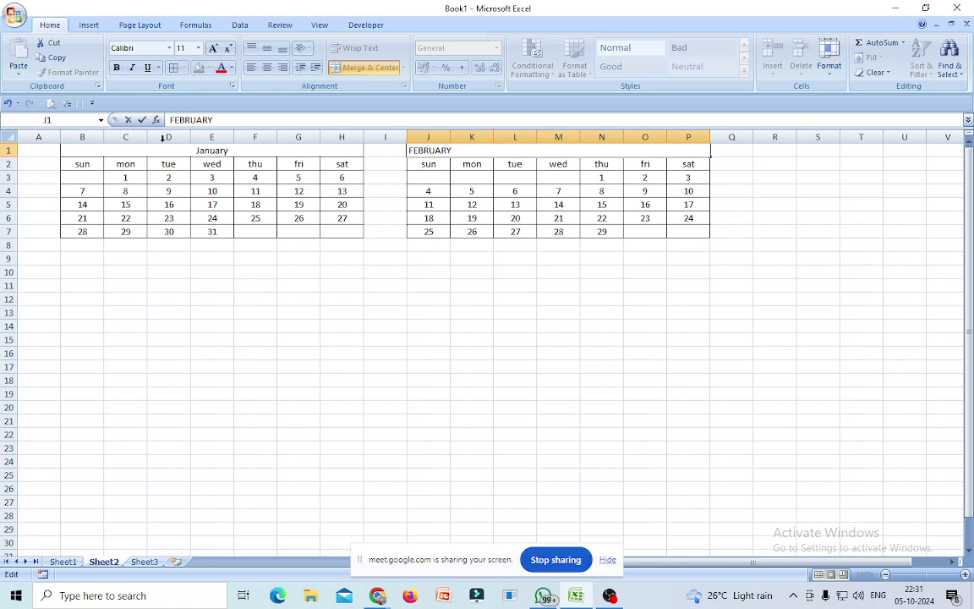
click(487, 296)
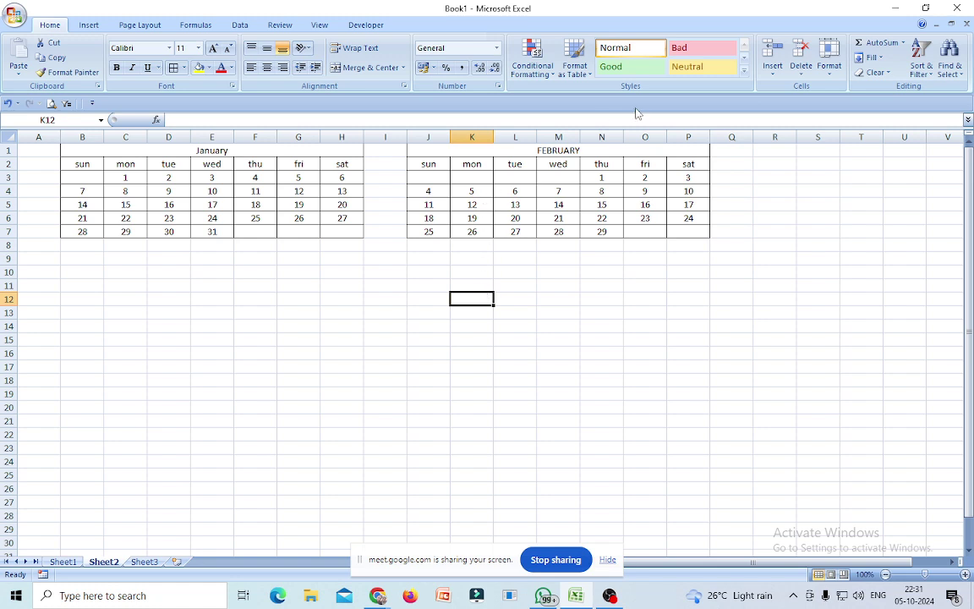
Paste a copy of the January calendar at B10 and retitle it MARCH
drag(118, 151, 163, 226)
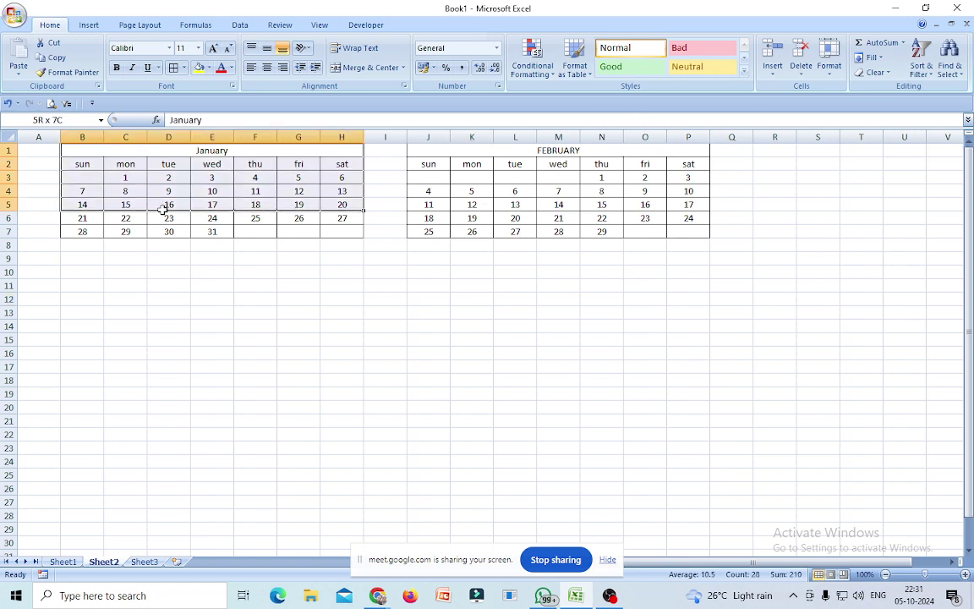
right_click(164, 175)
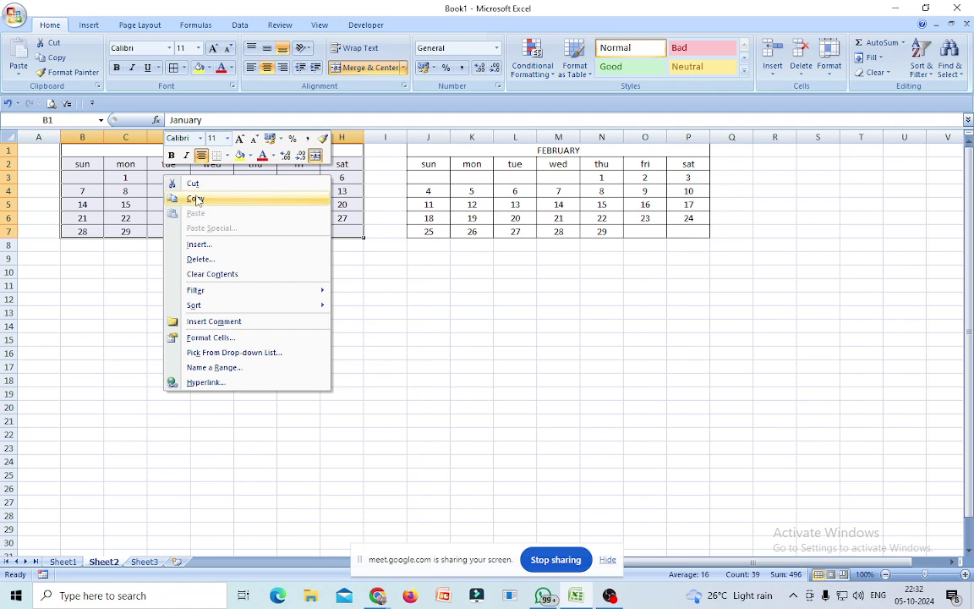
click(193, 198)
click(82, 272)
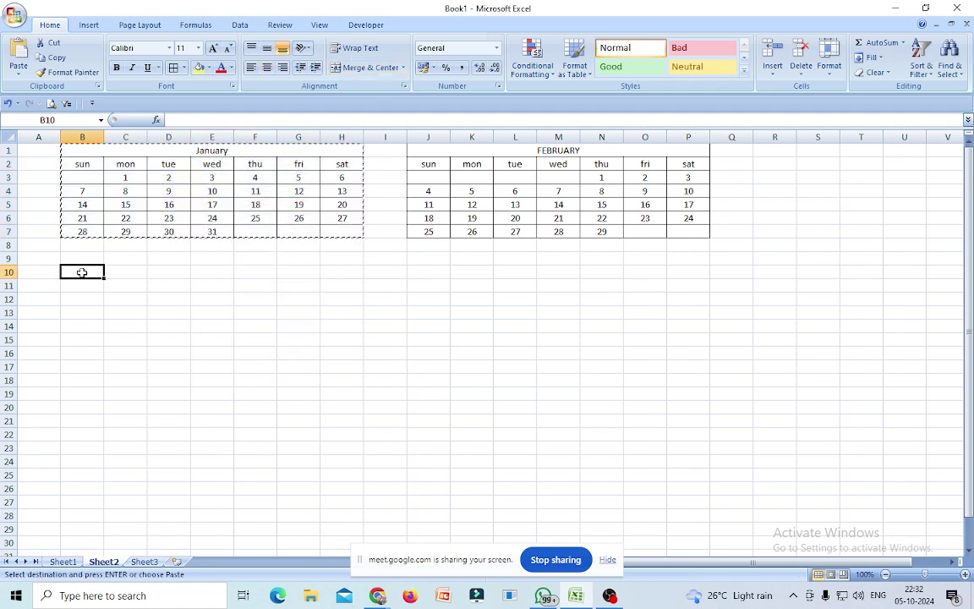
key(ctrl+v)
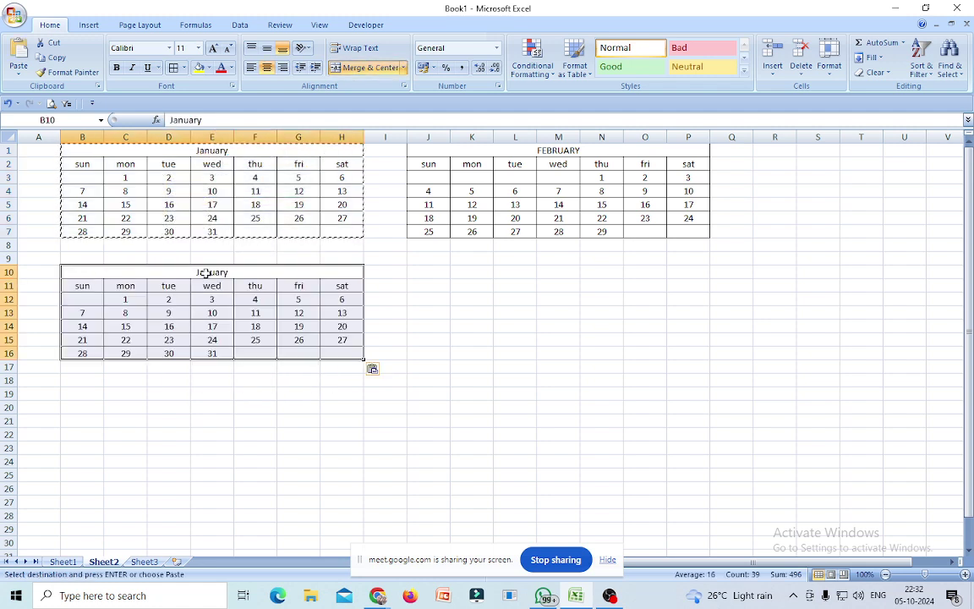
click(203, 272)
double_click(200, 120)
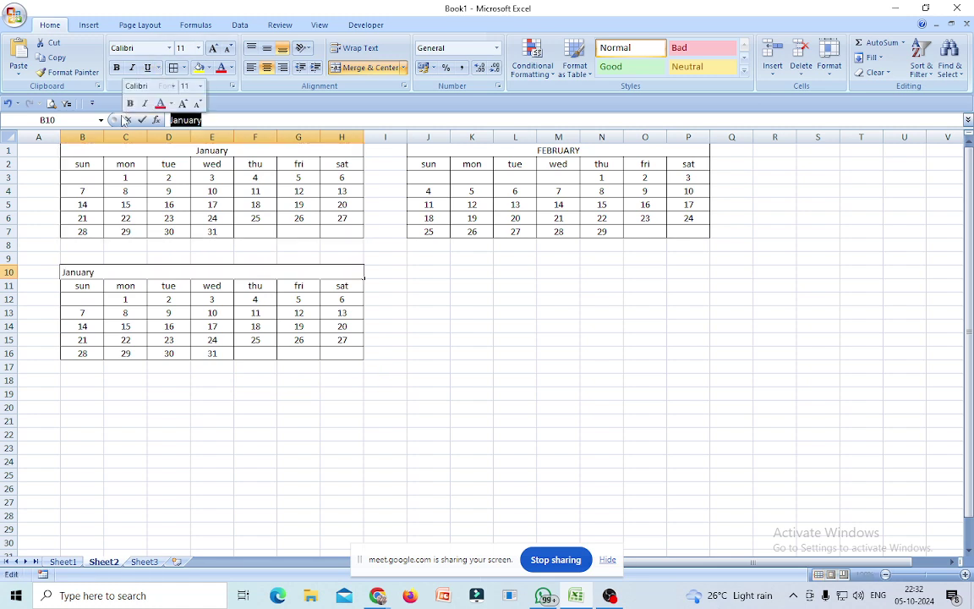
text(MARCH)
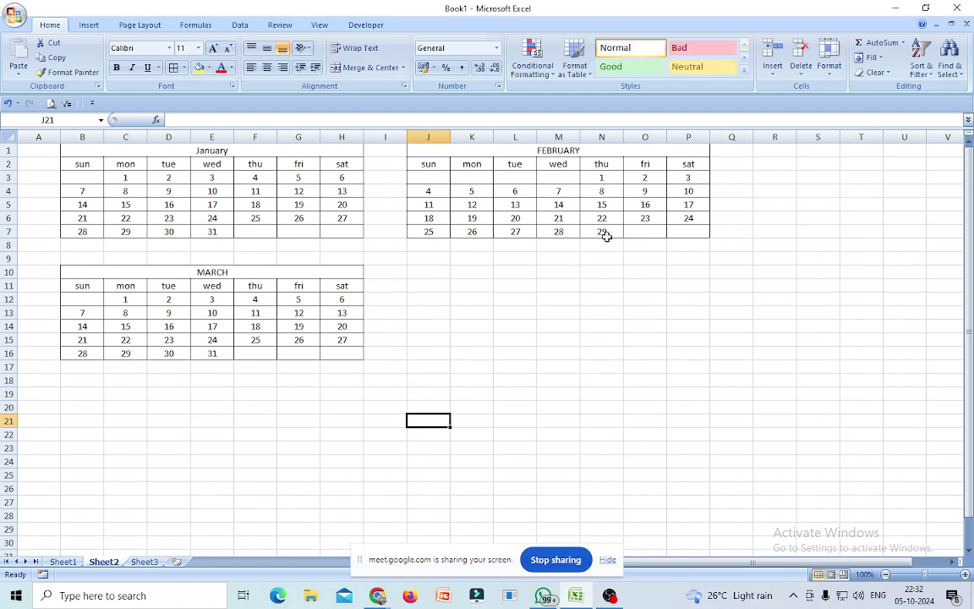
Clear C12:F12 so March starts Friday, and fill E16 across to H16 ending at 30
drag(125, 299, 241, 303)
key(Delete)
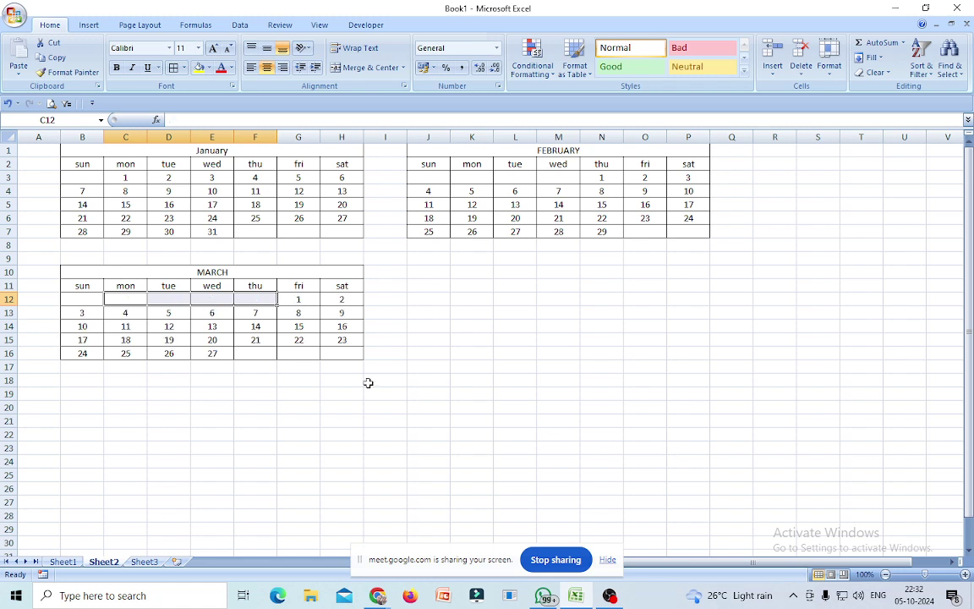
click(218, 351)
drag(233, 358, 357, 360)
click(331, 410)
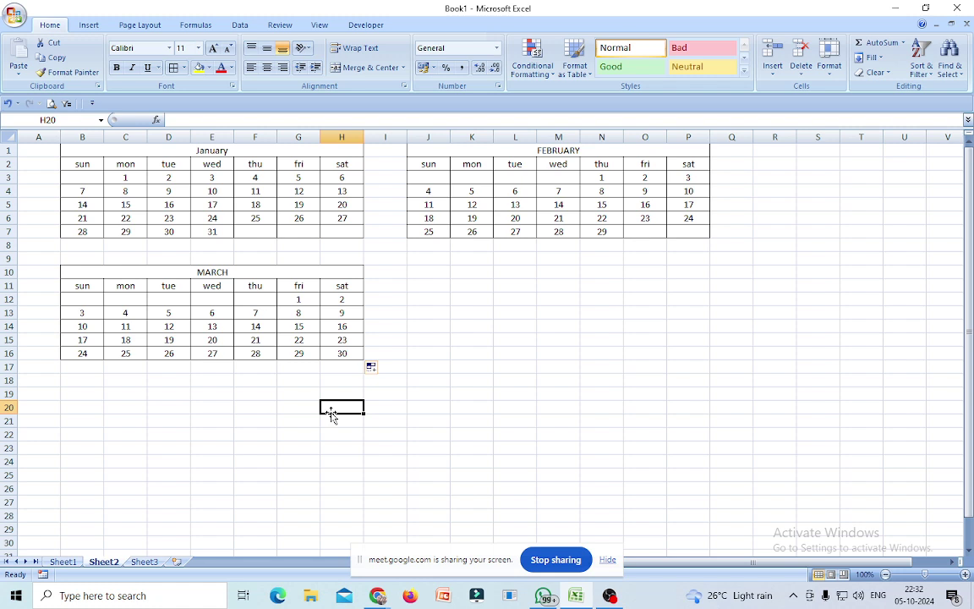
click(211, 151)
Paste another January calendar copy at J10 beside March and retitle it APRIL
drag(211, 151, 211, 224)
right_click(211, 222)
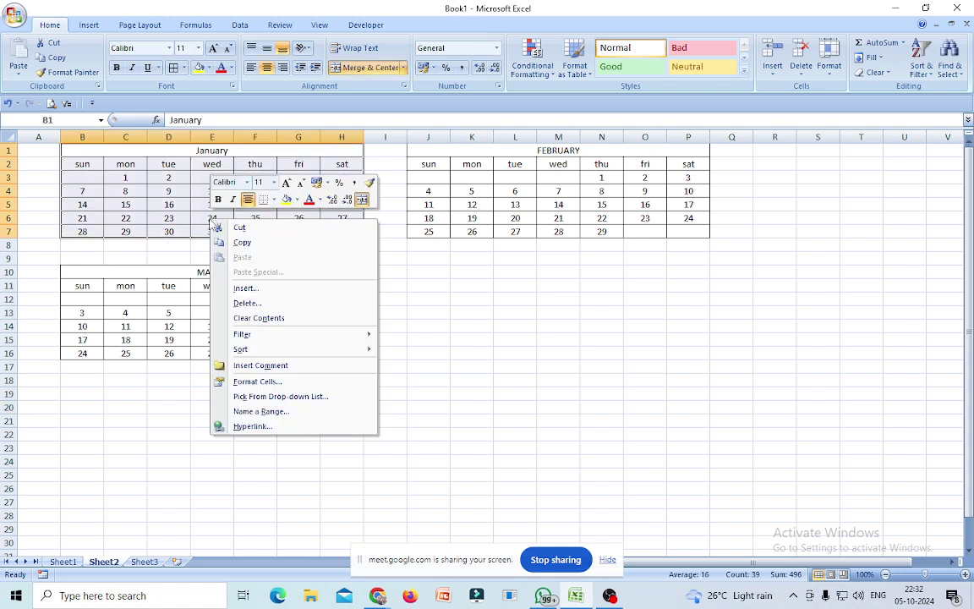
click(243, 243)
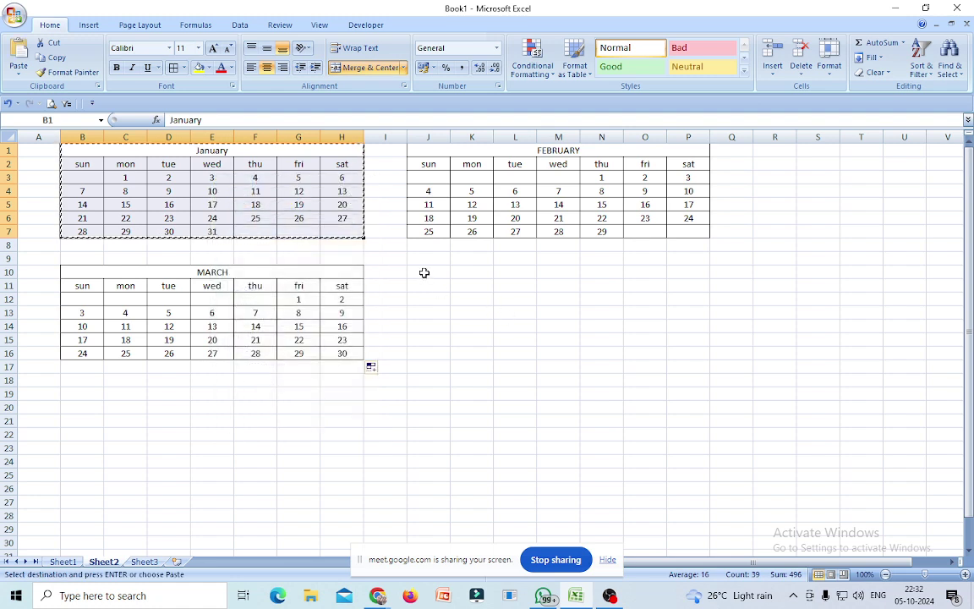
right_click(425, 275)
click(461, 311)
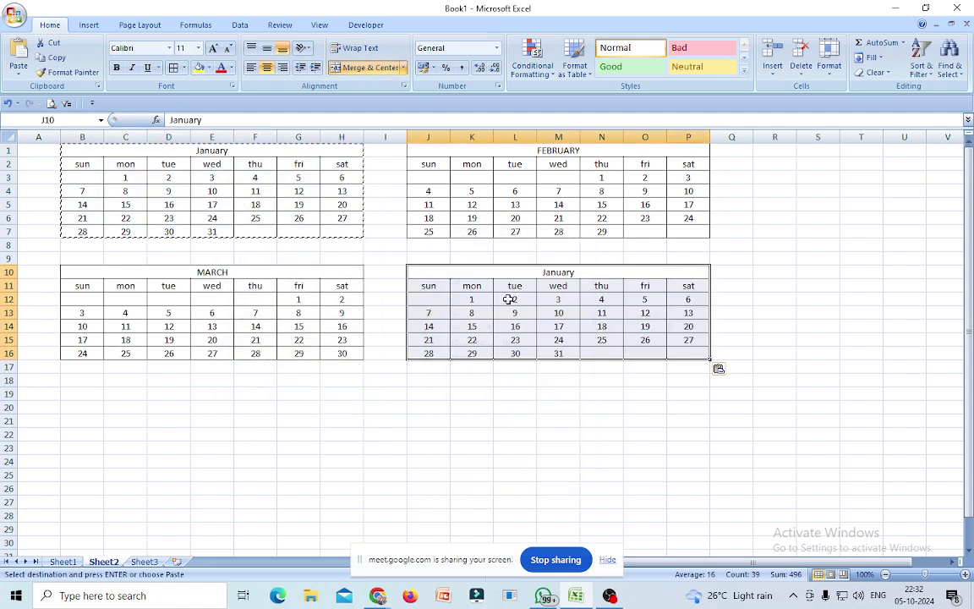
double_click(185, 119)
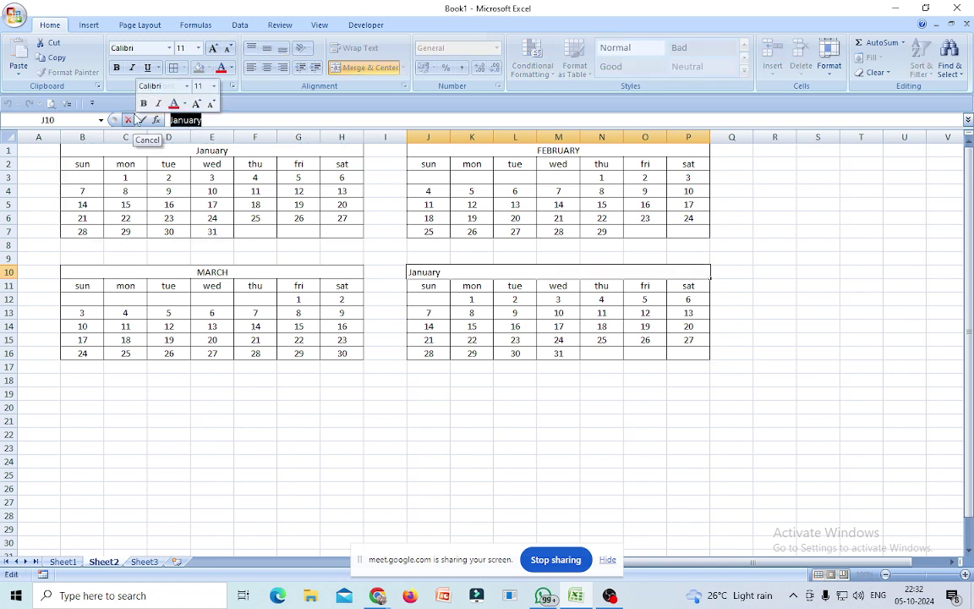
text(APRIL)
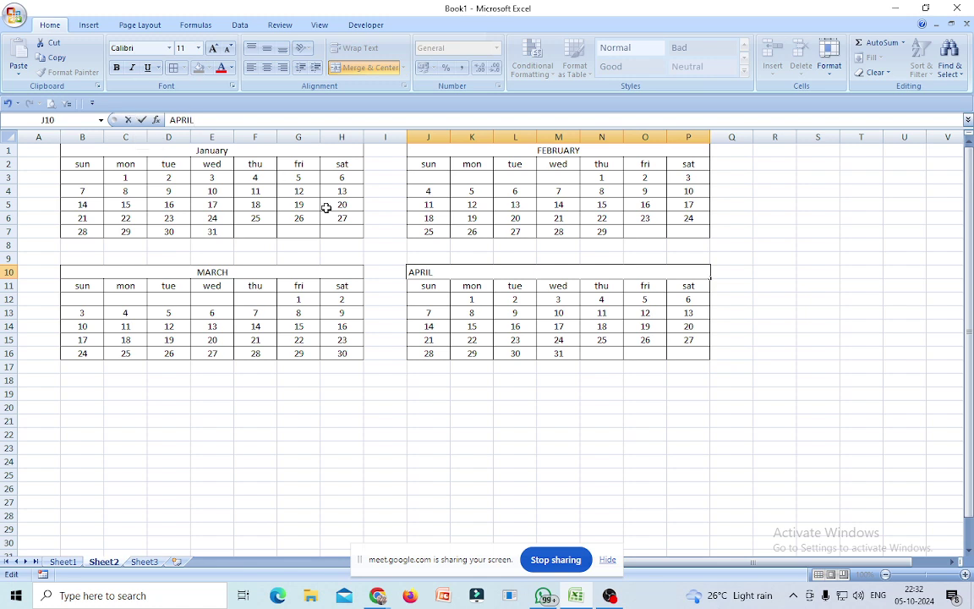
click(470, 431)
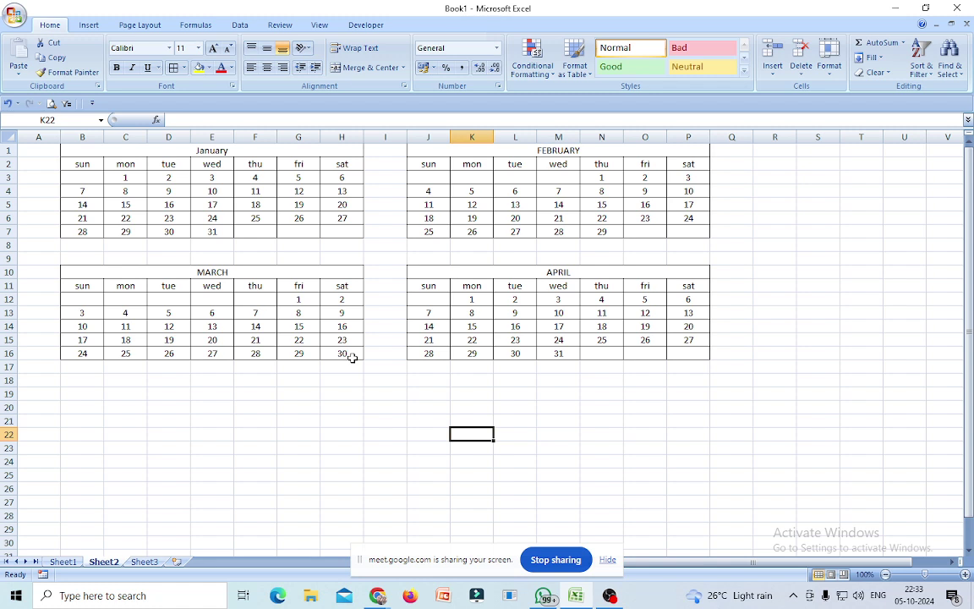
Put 1 in J12 and =J12+1 in K12, then delete the overflow 32 in M16
click(429, 300)
text(1)
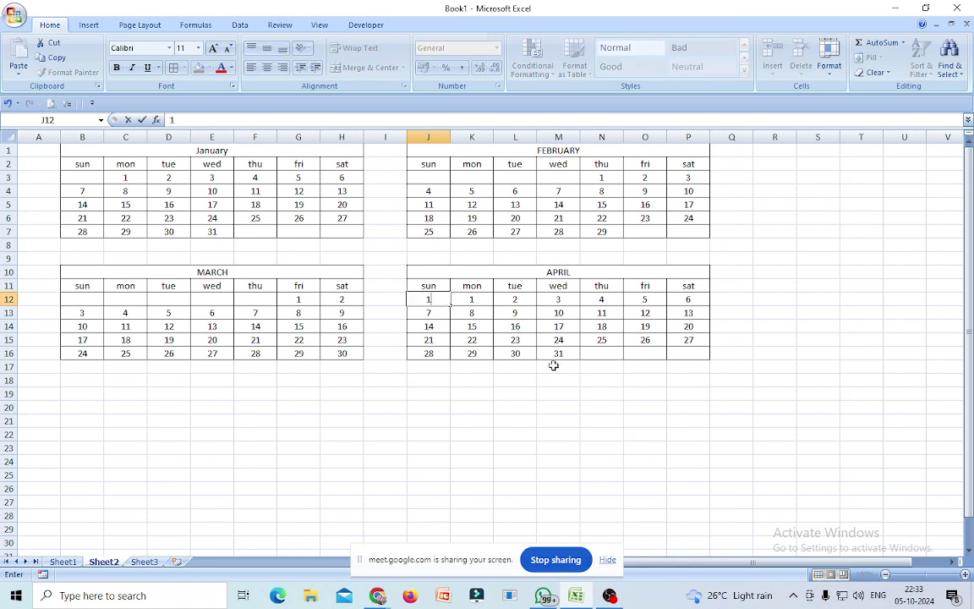
click(472, 300)
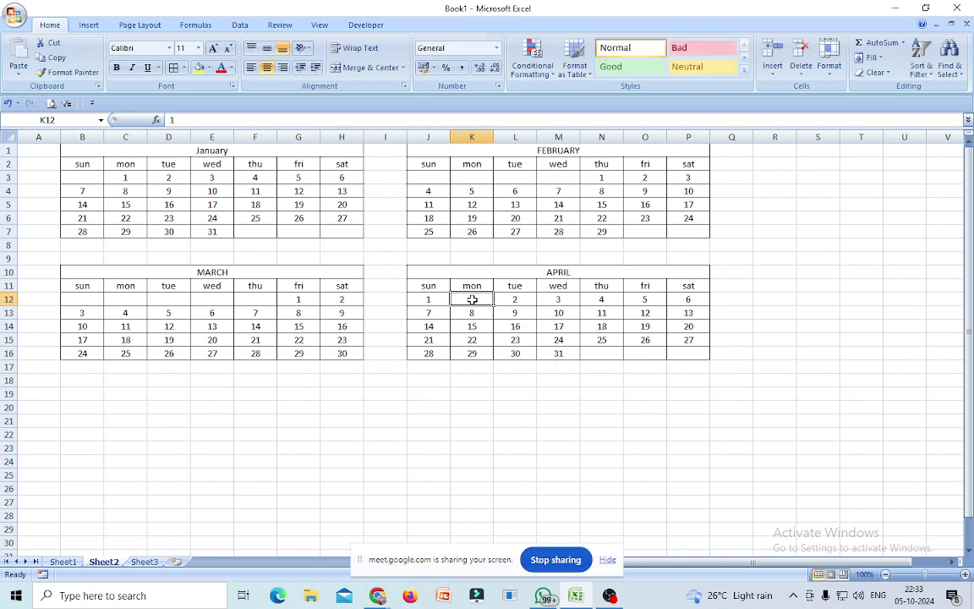
text(=)
click(427, 300)
text(+1)
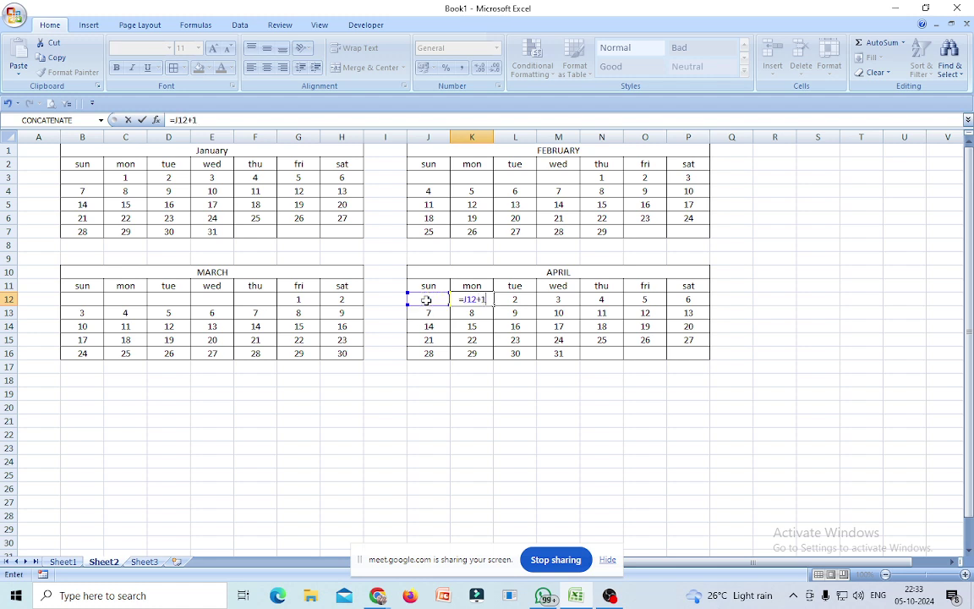
key(Return)
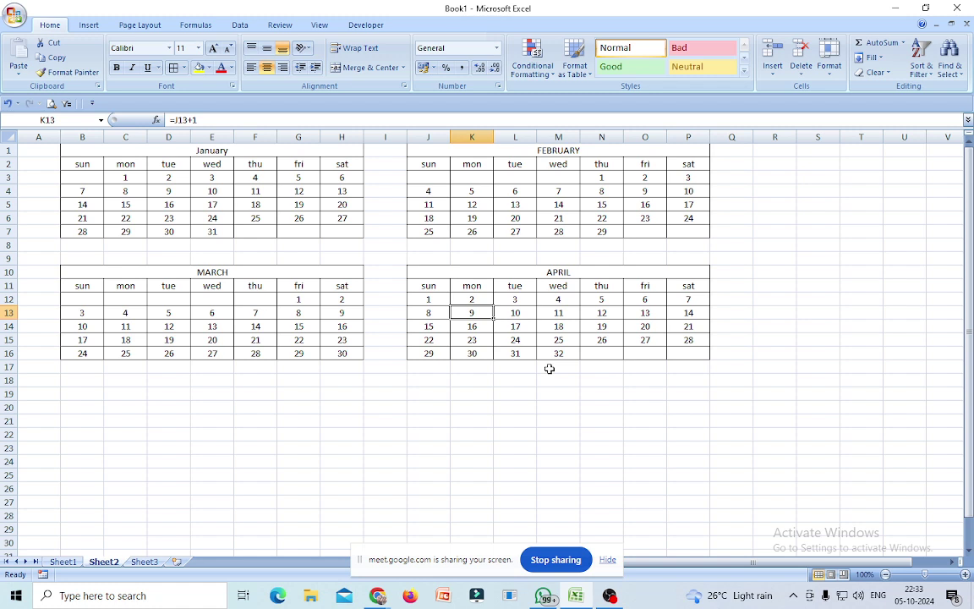
click(556, 350)
key(Delete)
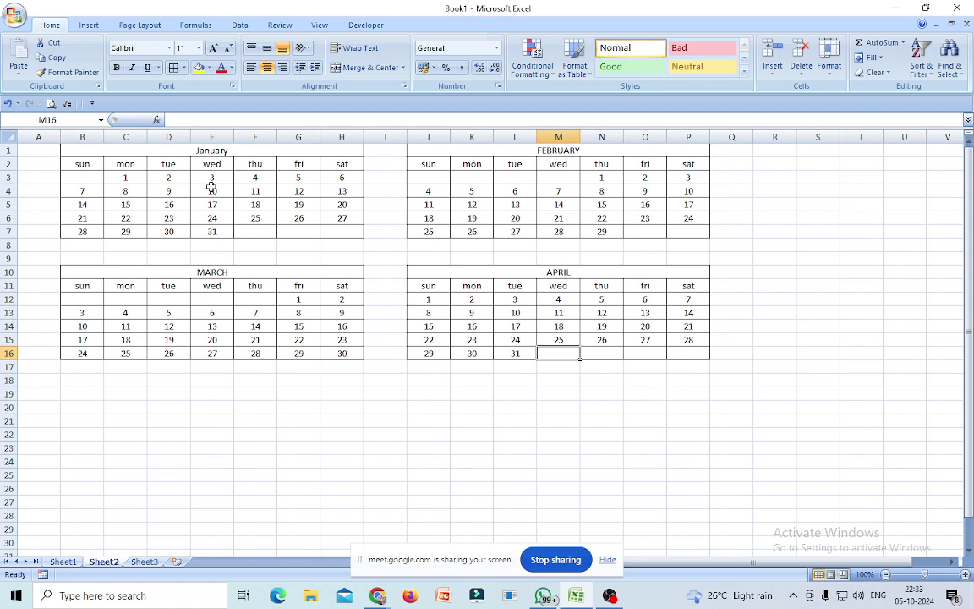
Paste a copy of the January calendar at B19 below March
click(161, 151)
drag(161, 150, 161, 229)
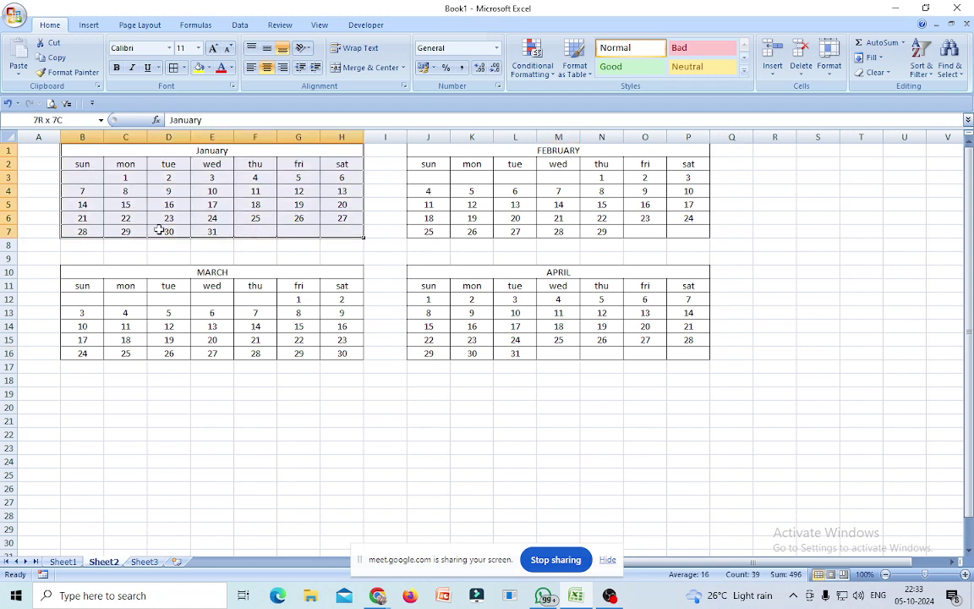
right_click(175, 188)
click(208, 218)
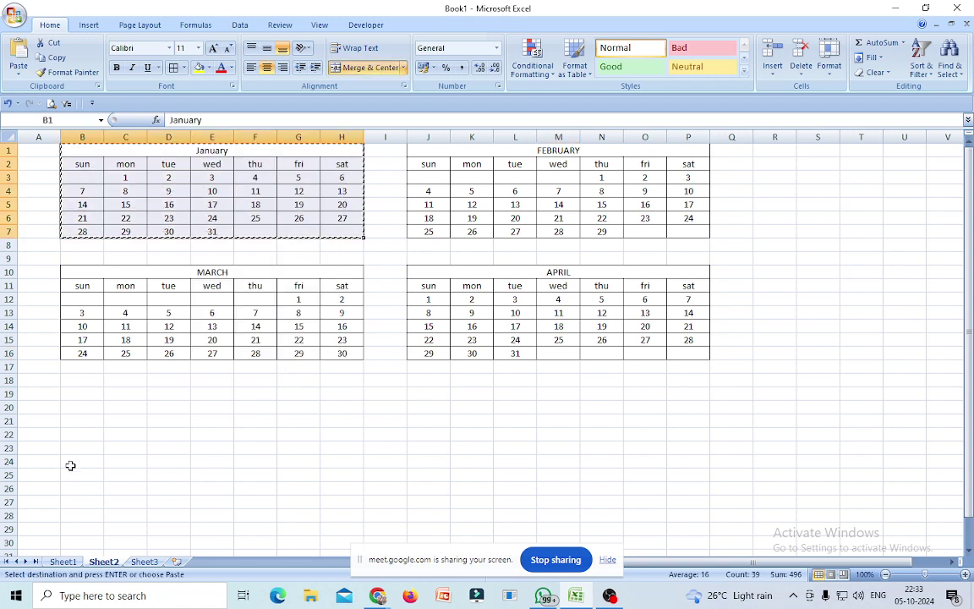
click(71, 395)
right_click(70, 396)
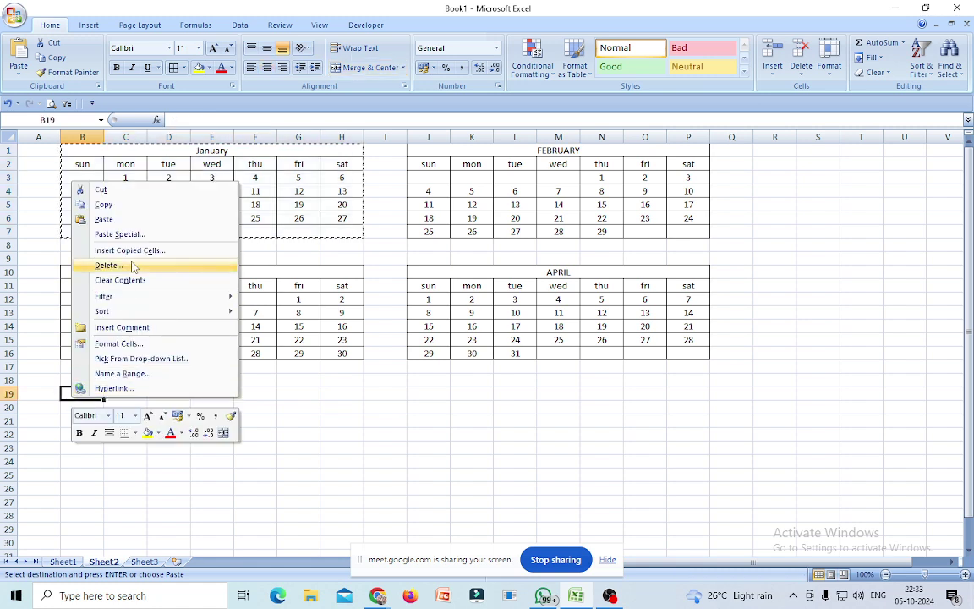
click(134, 222)
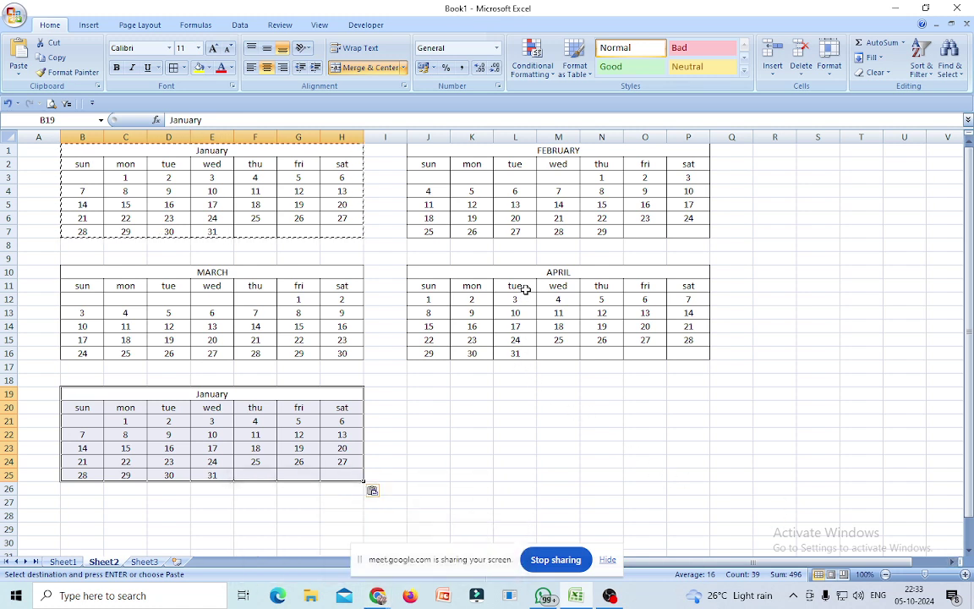
Clear C21:D21 so the month starts Wednesday, and retitle the calendar MAY
click(143, 420)
drag(144, 419, 165, 416)
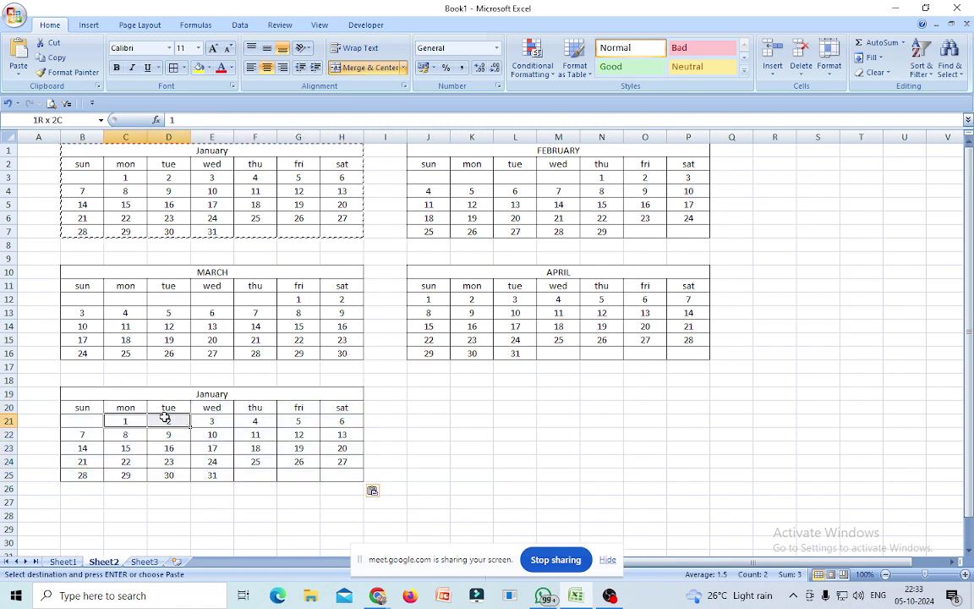
key(Delete)
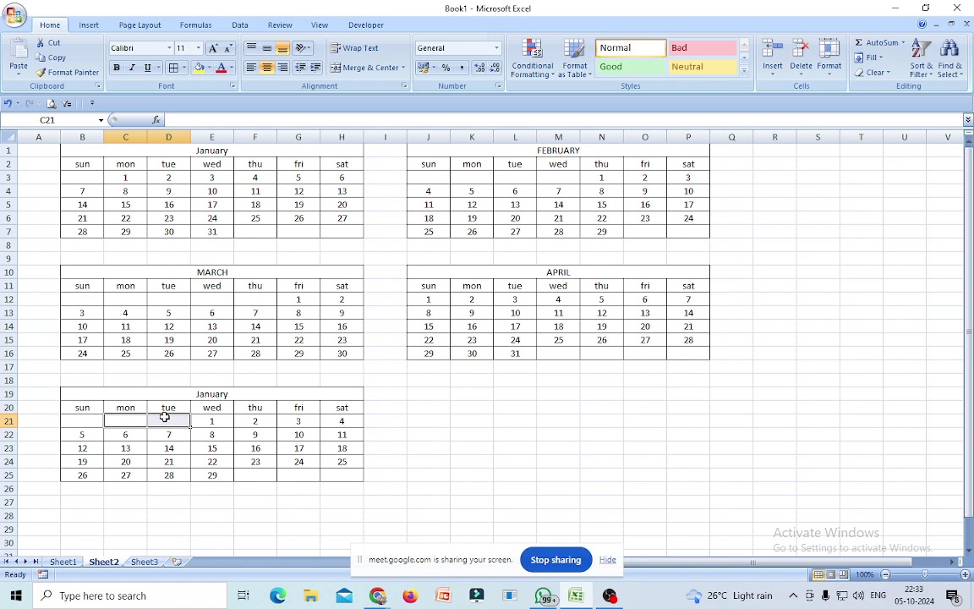
click(218, 395)
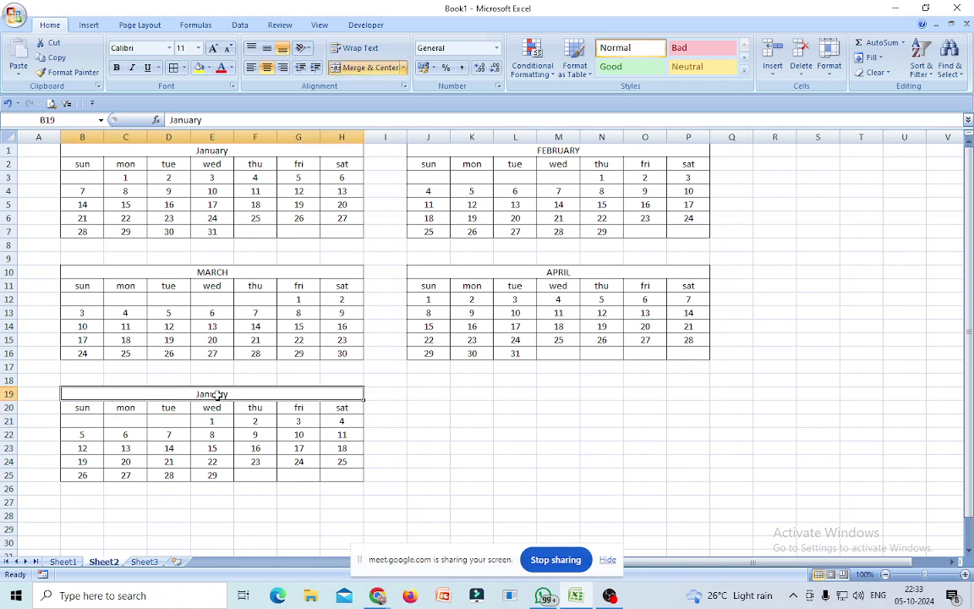
double_click(186, 119)
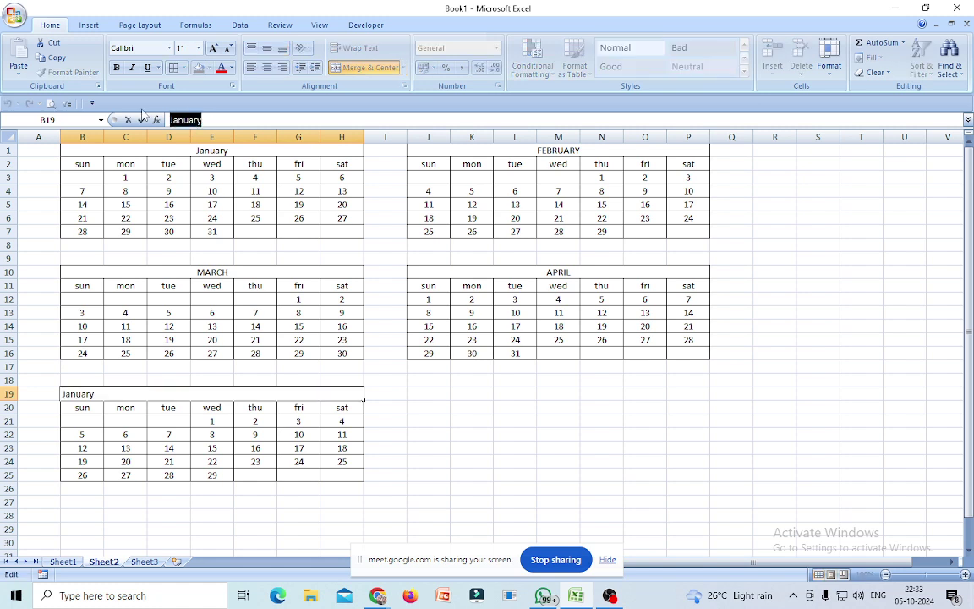
text(MAY)
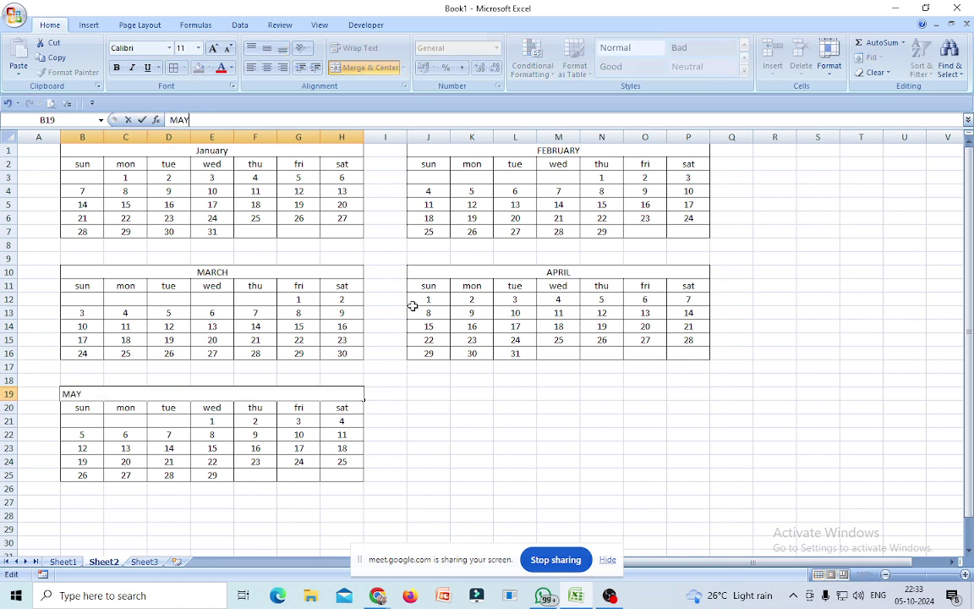
click(462, 474)
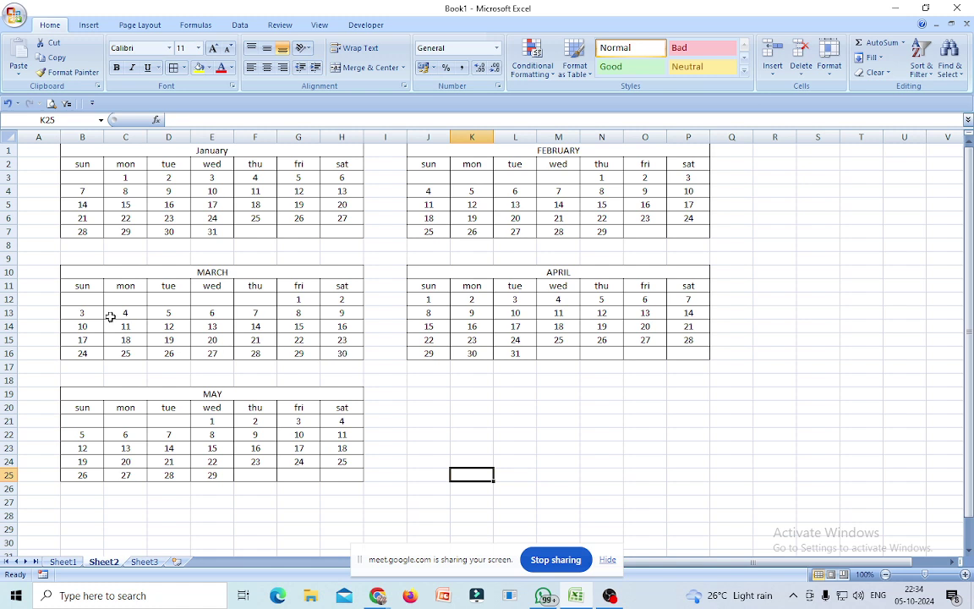
Enter 31 in March's empty first Sunday cell B12
click(82, 300)
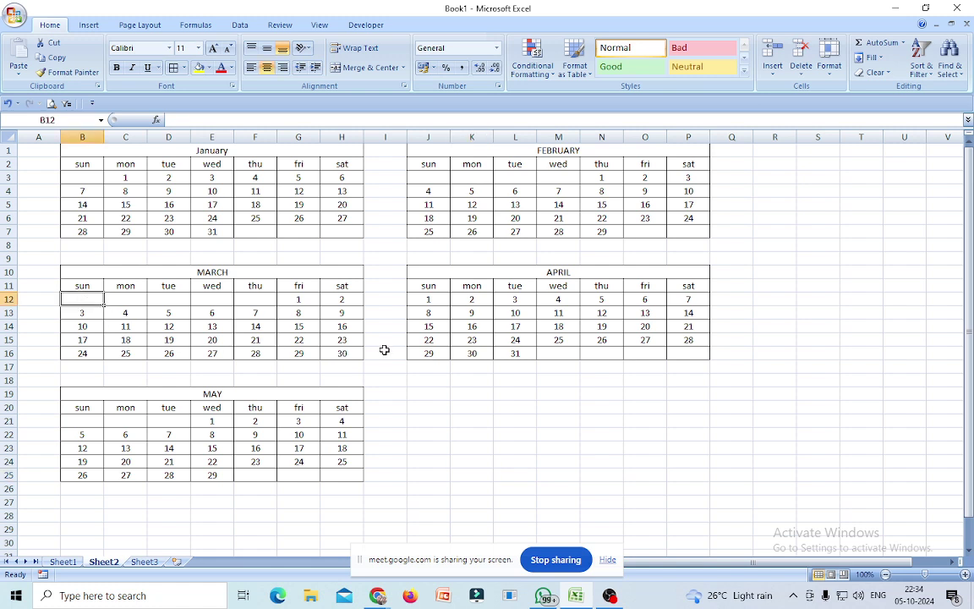
text(31)
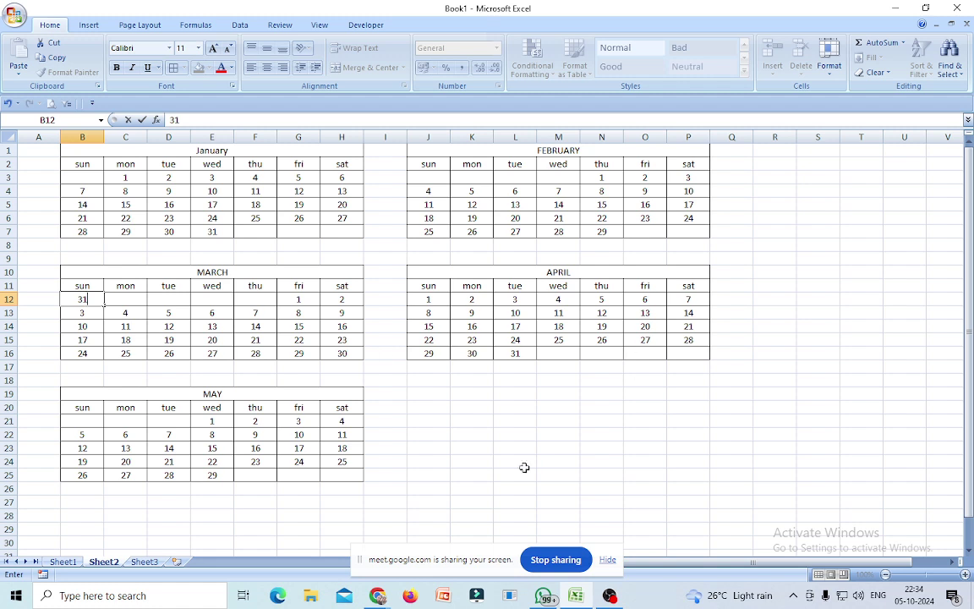
click(517, 462)
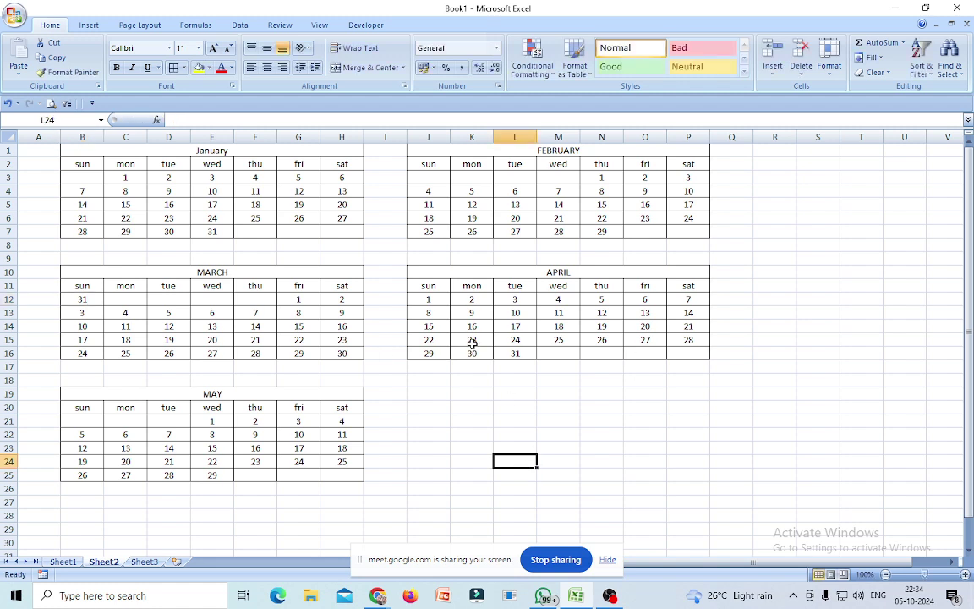
Clear APRIL's 1 in J12 and fill MAY's last week from E25 to G25, ending at 31
click(431, 300)
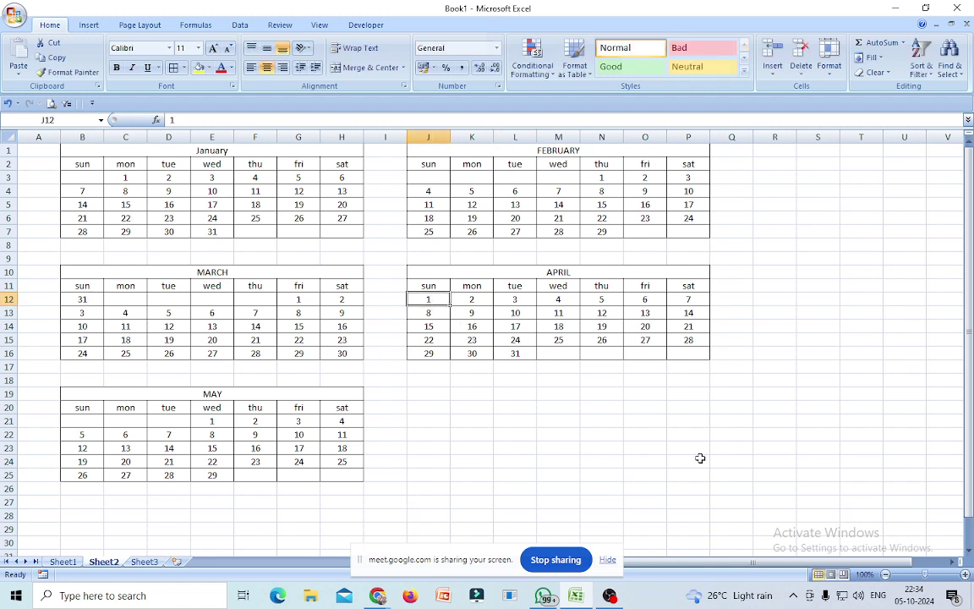
key(Delete)
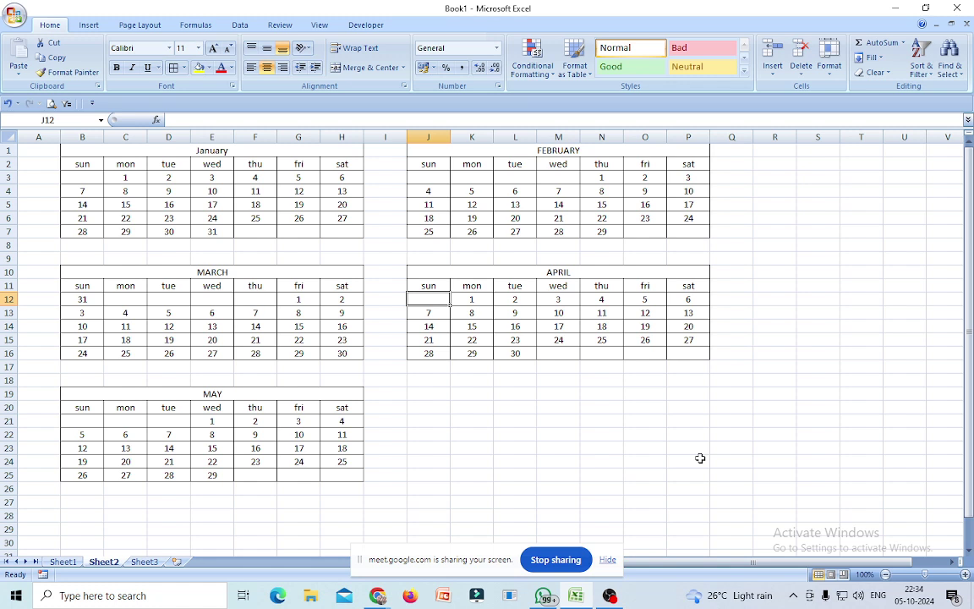
click(213, 475)
drag(234, 481, 301, 476)
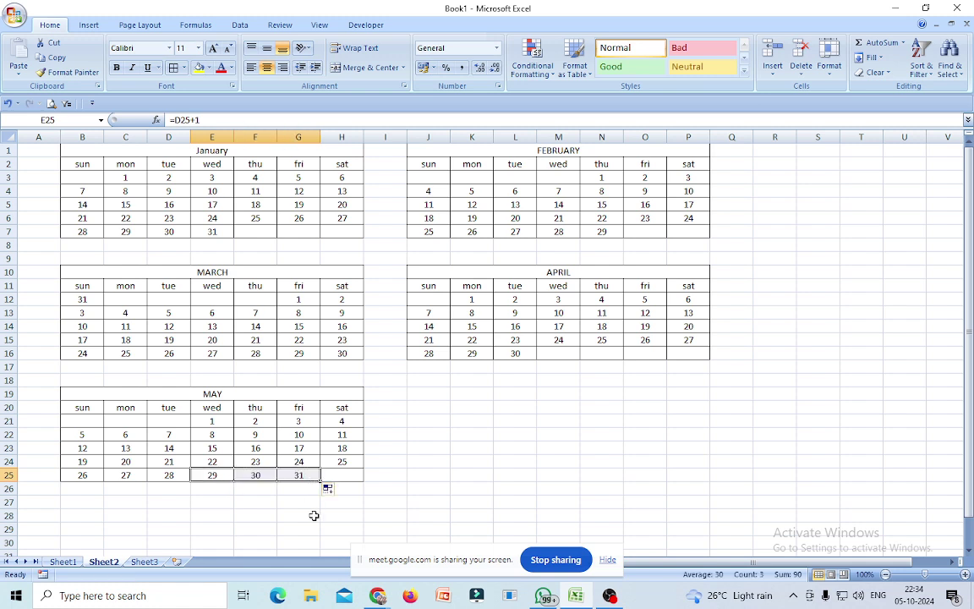
click(311, 515)
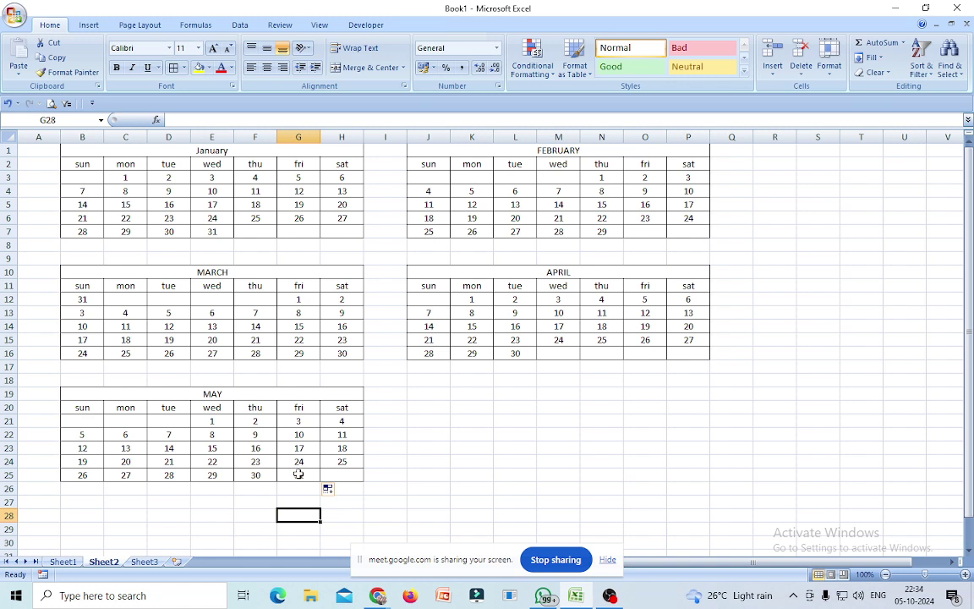
Paste a copy of the January calendar at J19 beside MAY
click(134, 149)
drag(134, 149, 141, 229)
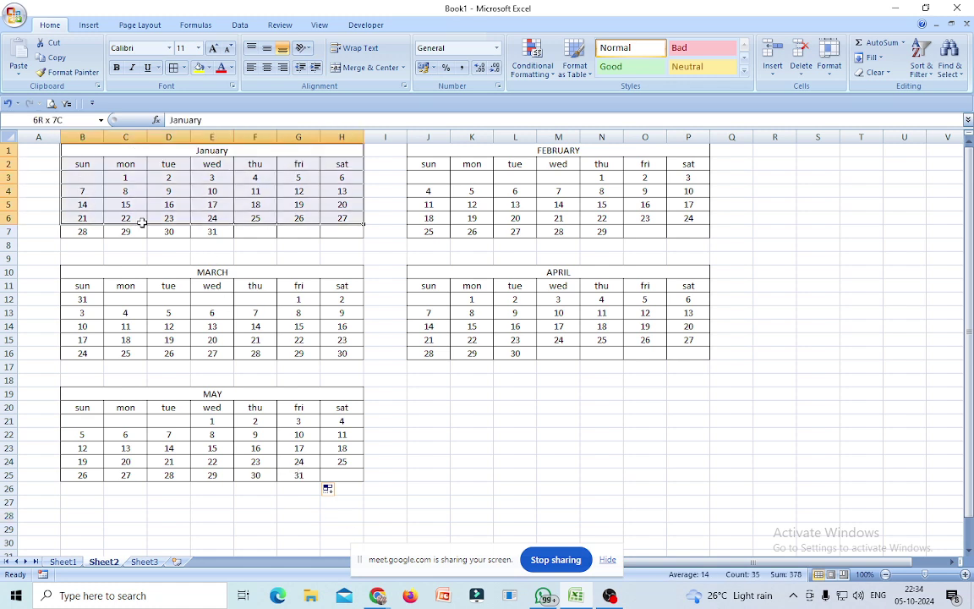
right_click(147, 207)
click(176, 228)
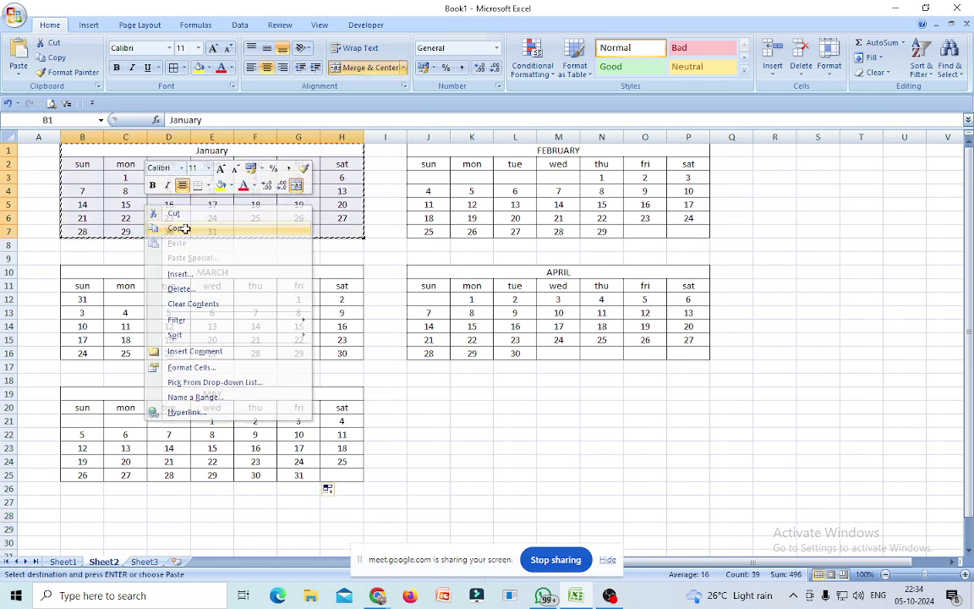
click(427, 394)
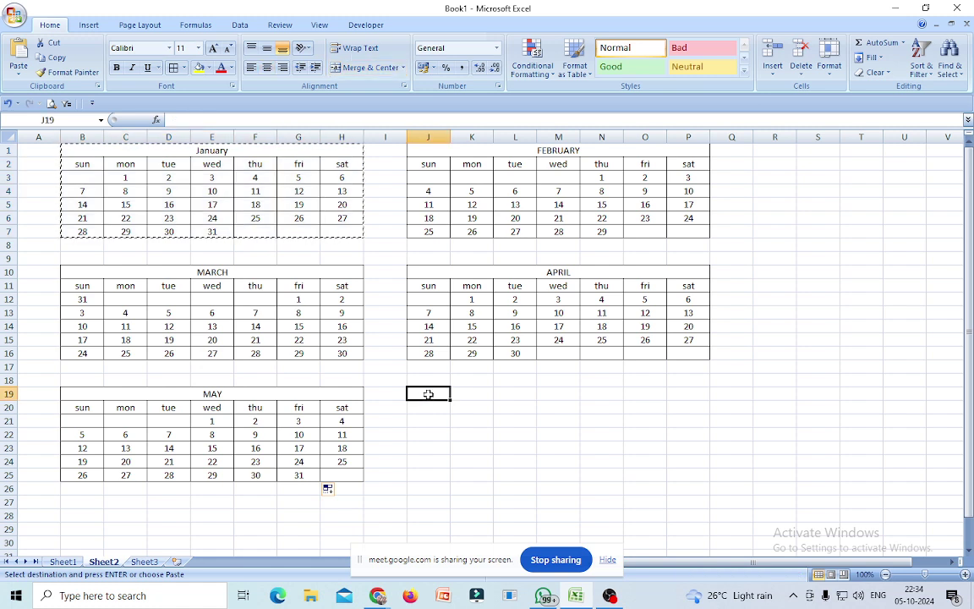
key(ctrl+v)
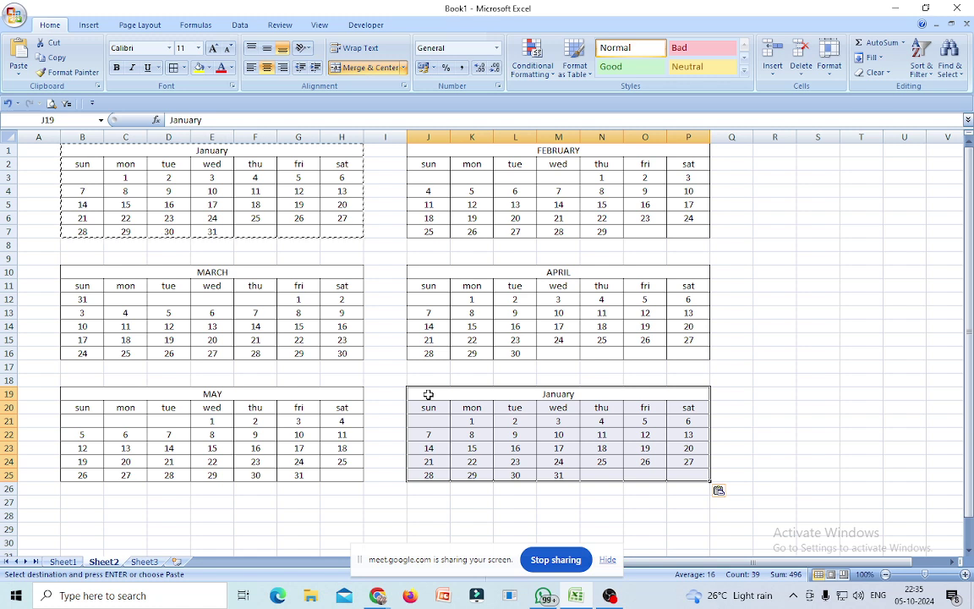
Clear K21:N21 so day 1 falls on Saturday, extend the last week to 29, and put 30 in J26
drag(471, 420, 587, 421)
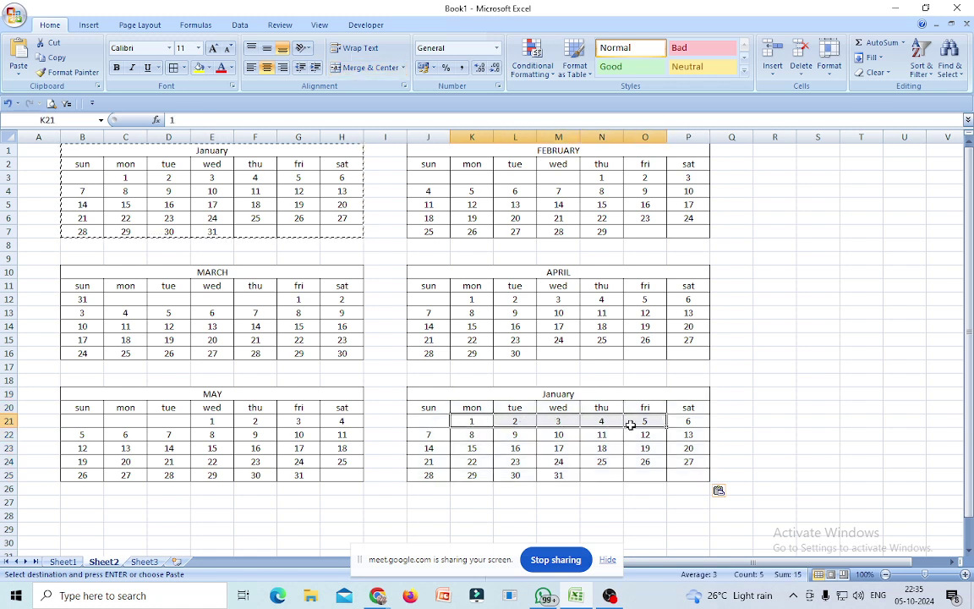
key(Delete)
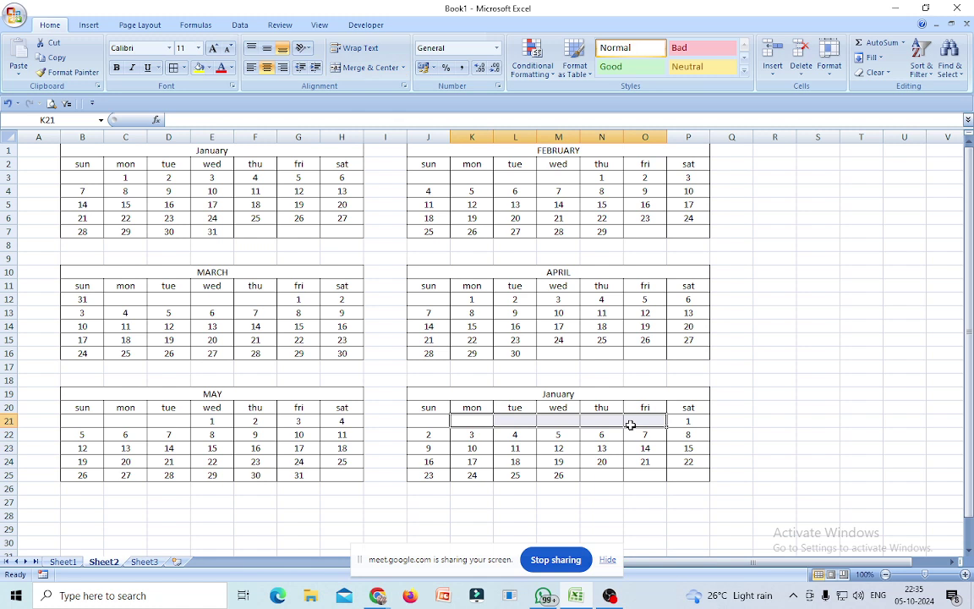
click(560, 474)
drag(580, 481, 701, 489)
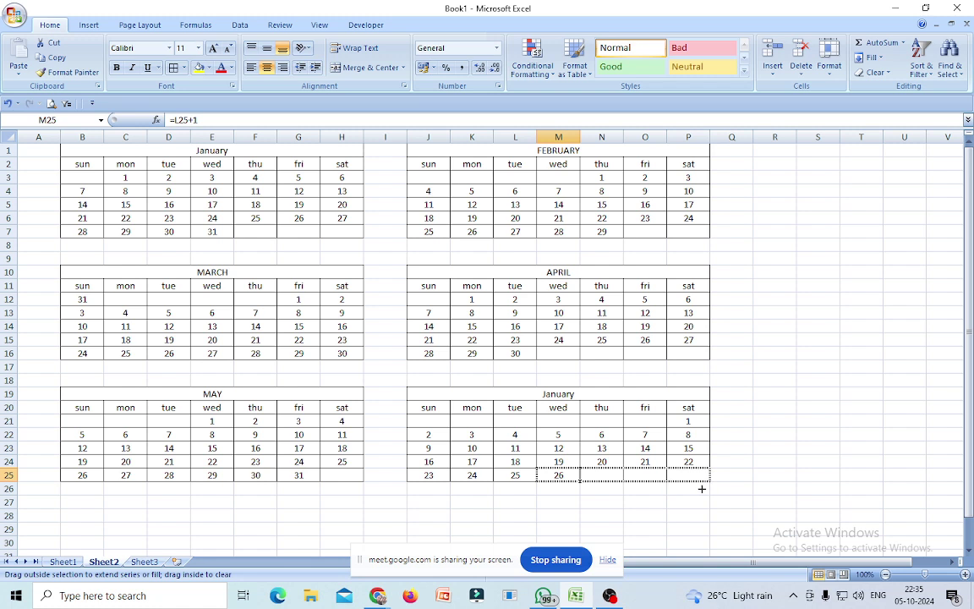
click(414, 488)
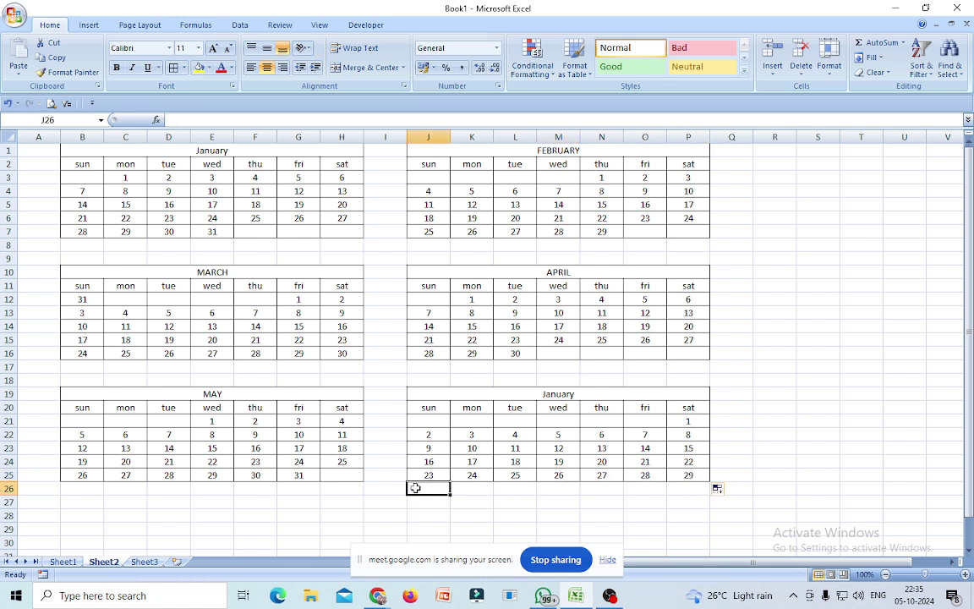
text(30)
click(493, 498)
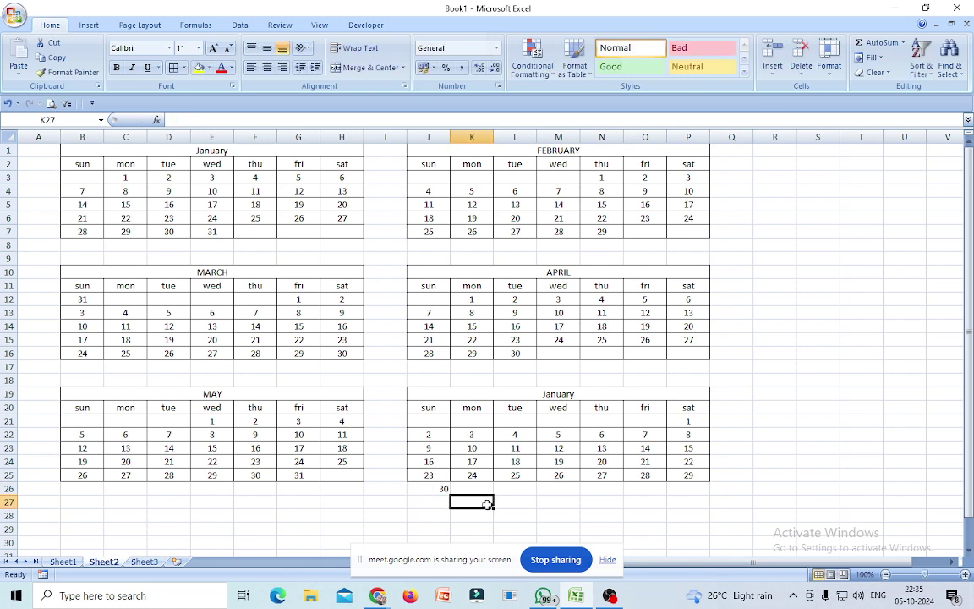
Retitle the calendar at J19 as JUNE
click(554, 393)
drag(203, 120, 148, 105)
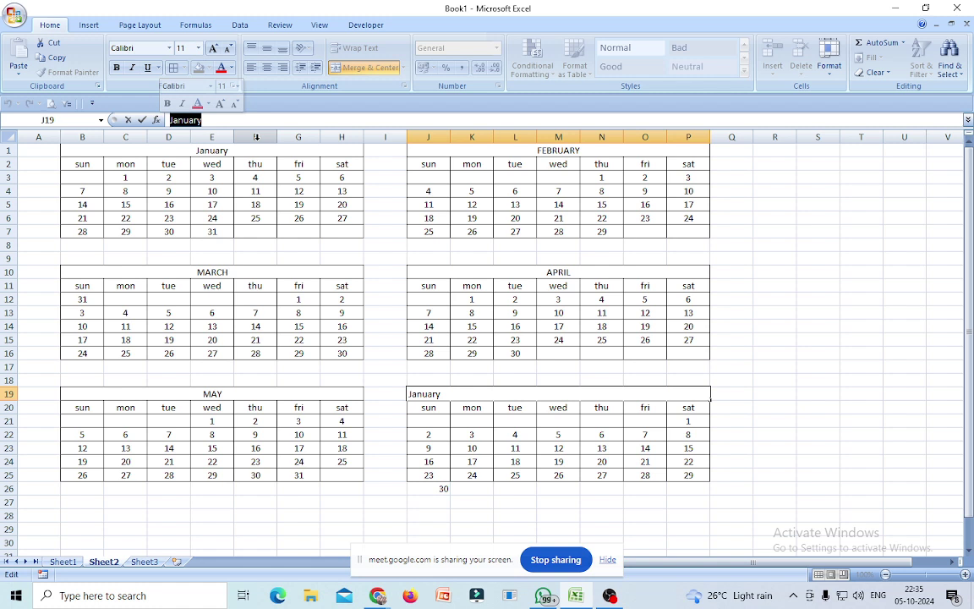
text(JUNE)
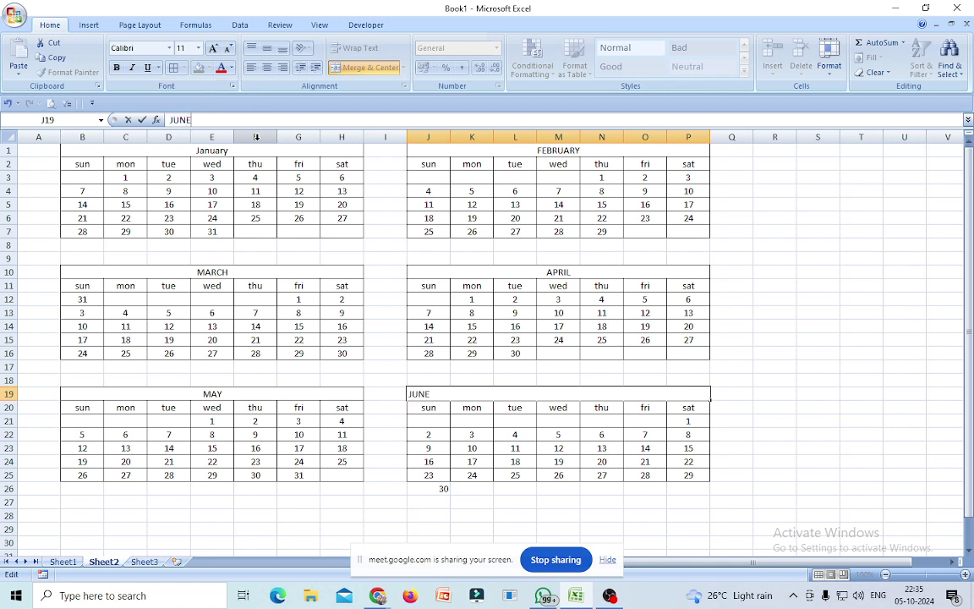
key(ctrl+Return)
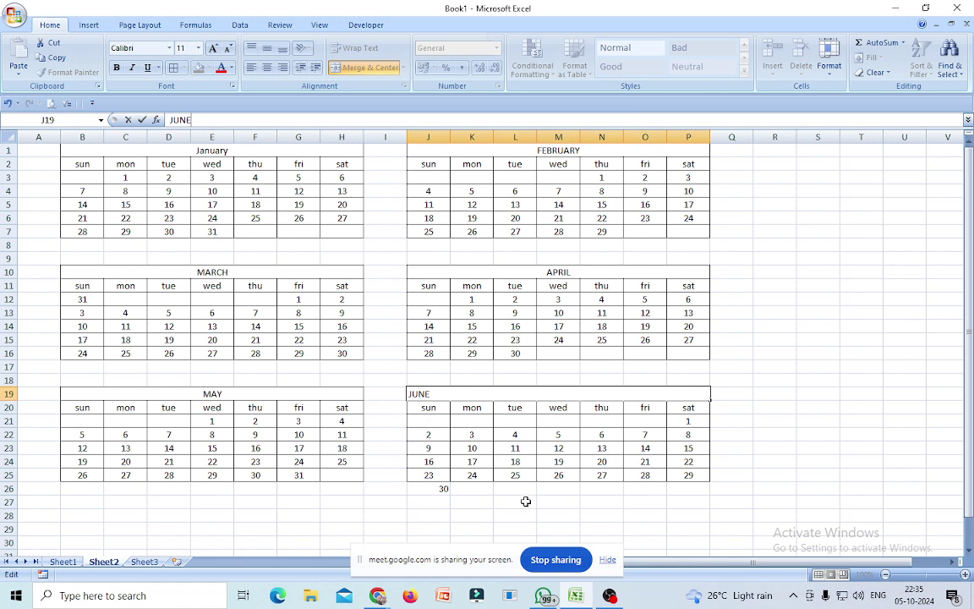
Centre the contents of the June block J19:P26
click(524, 498)
drag(431, 398, 478, 484)
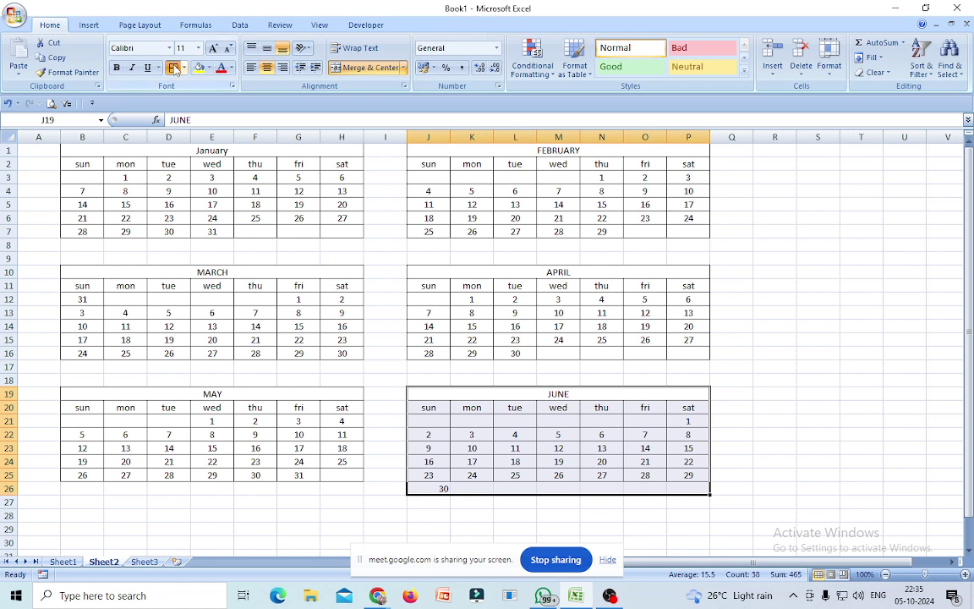
click(266, 72)
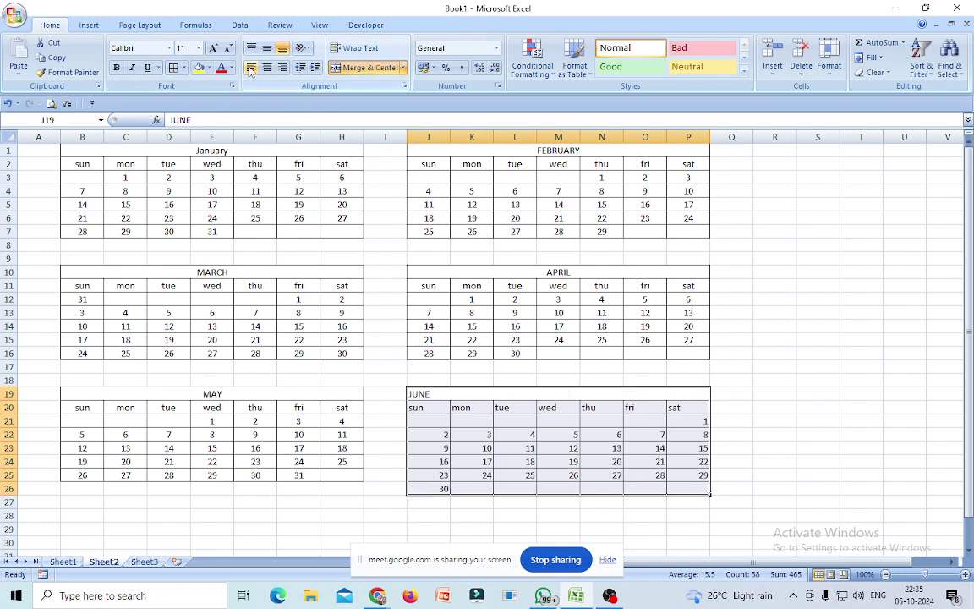
click(266, 67)
click(872, 408)
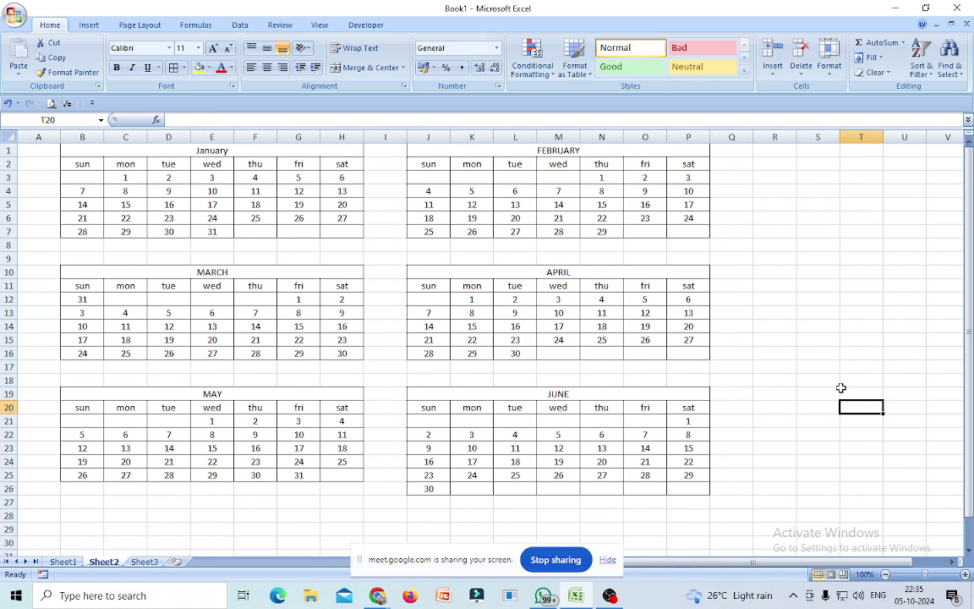
scroll(842, 389, down, 1)
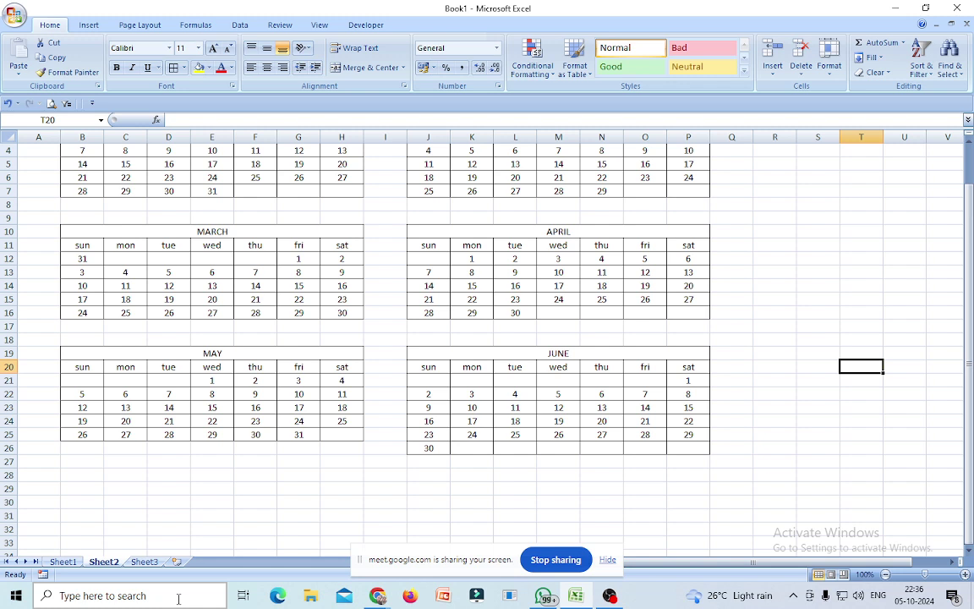
Paste a copy of the January calendar at B28 below May
scroll(118, 348, up, 1)
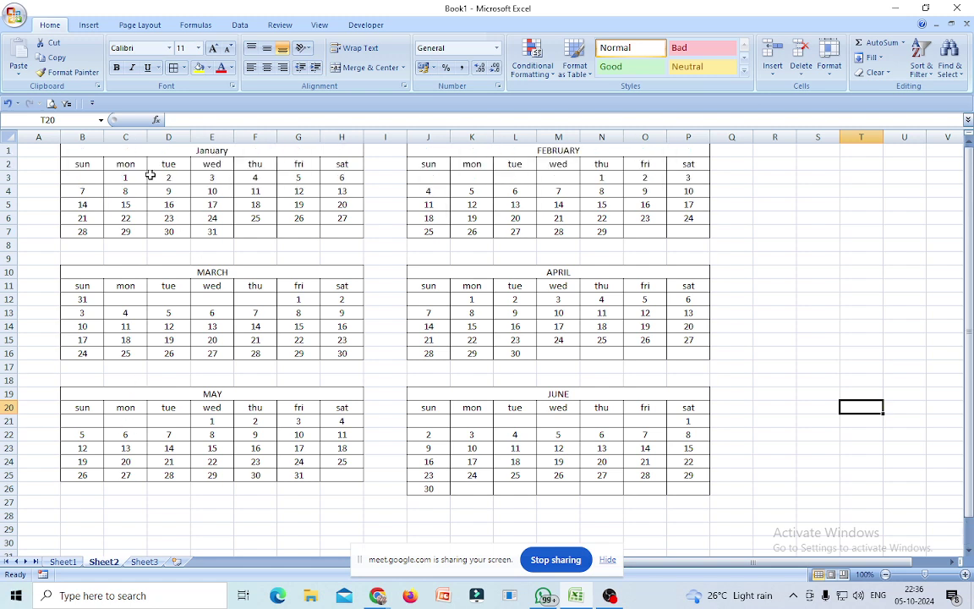
drag(123, 151, 191, 236)
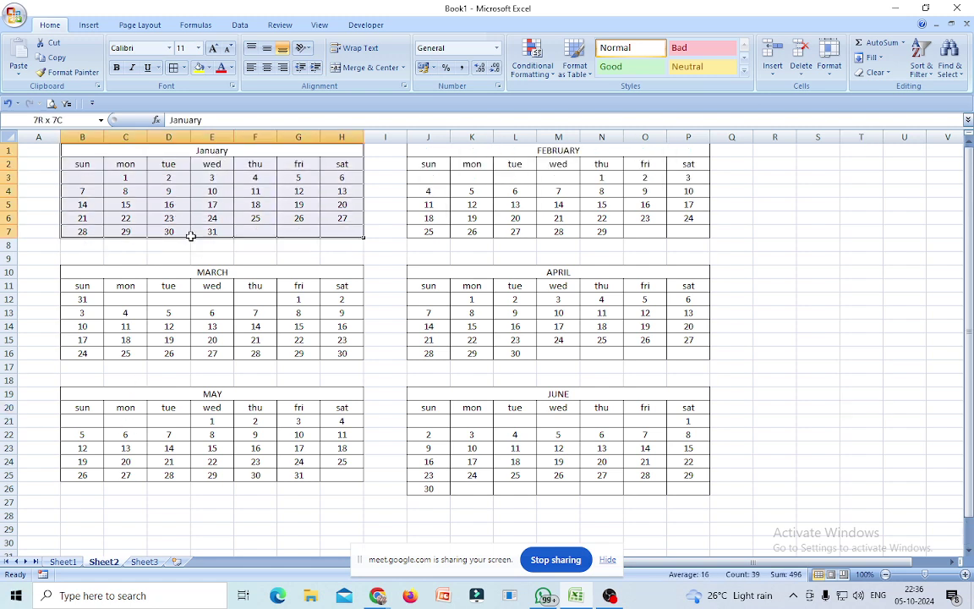
right_click(173, 194)
click(213, 240)
scroll(214, 487, down, 1)
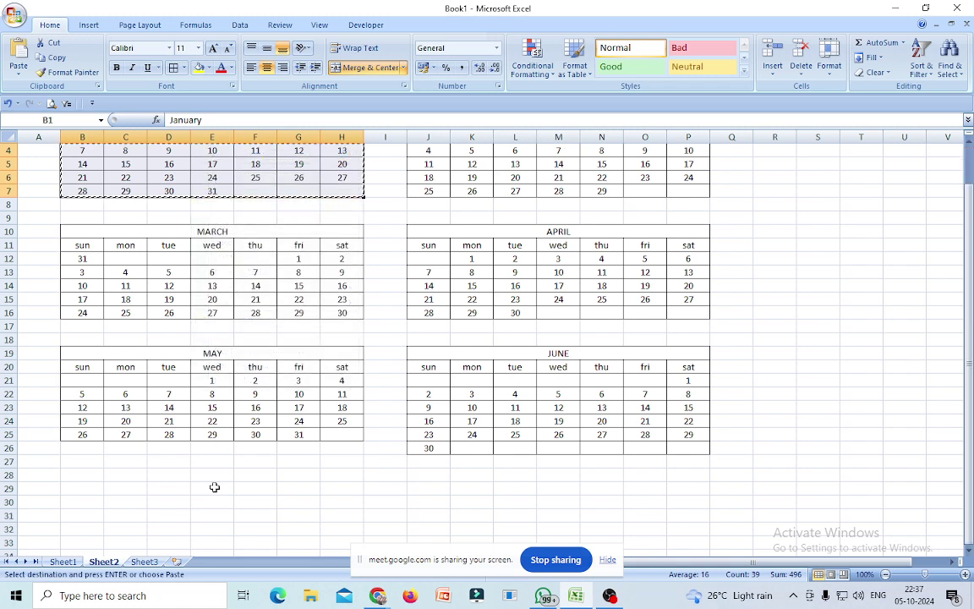
scroll(215, 487, down, 1)
click(71, 433)
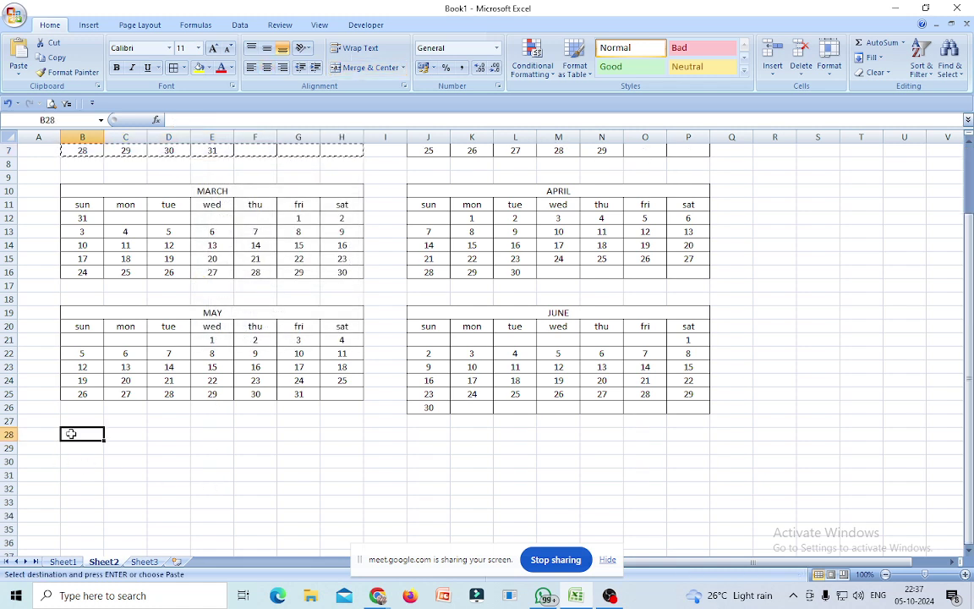
key(ctrl+v)
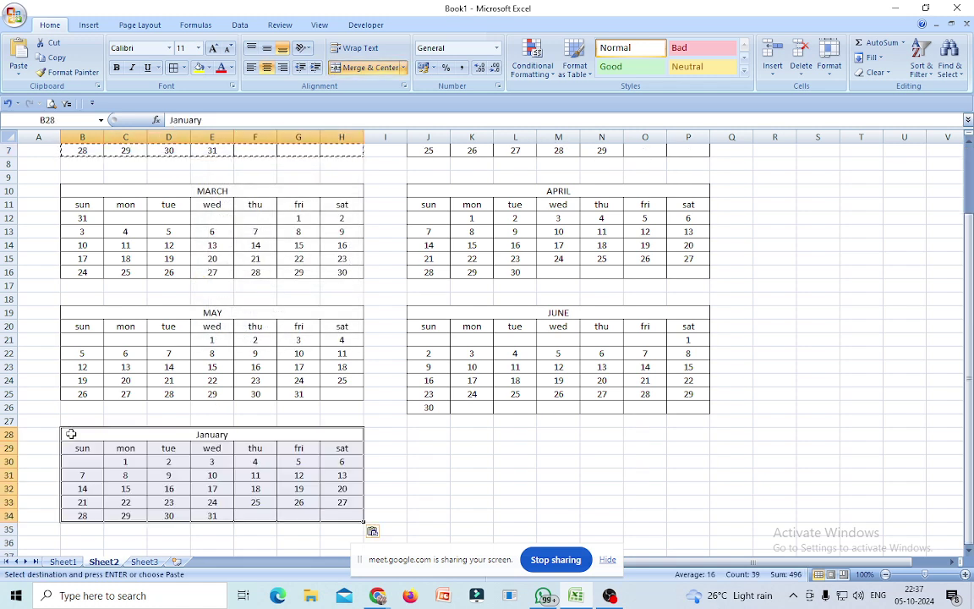
Retitle the new calendar at B28 as JULY
click(213, 432)
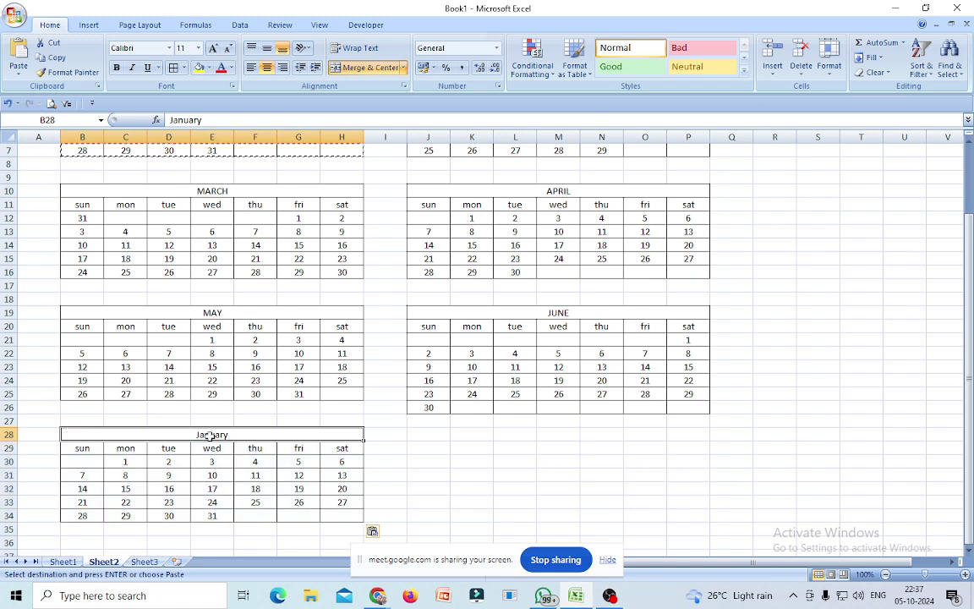
double_click(185, 120)
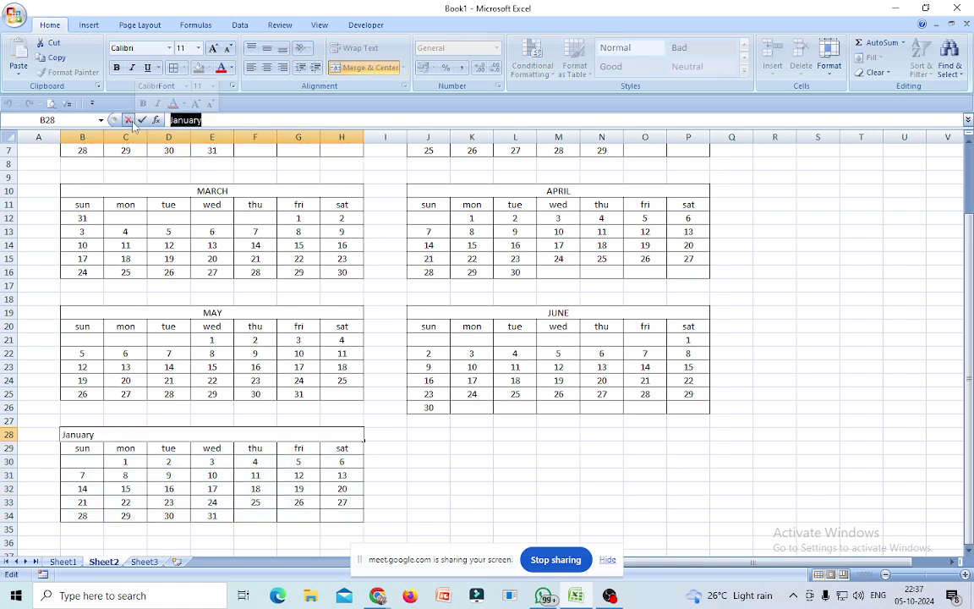
text(JULY)
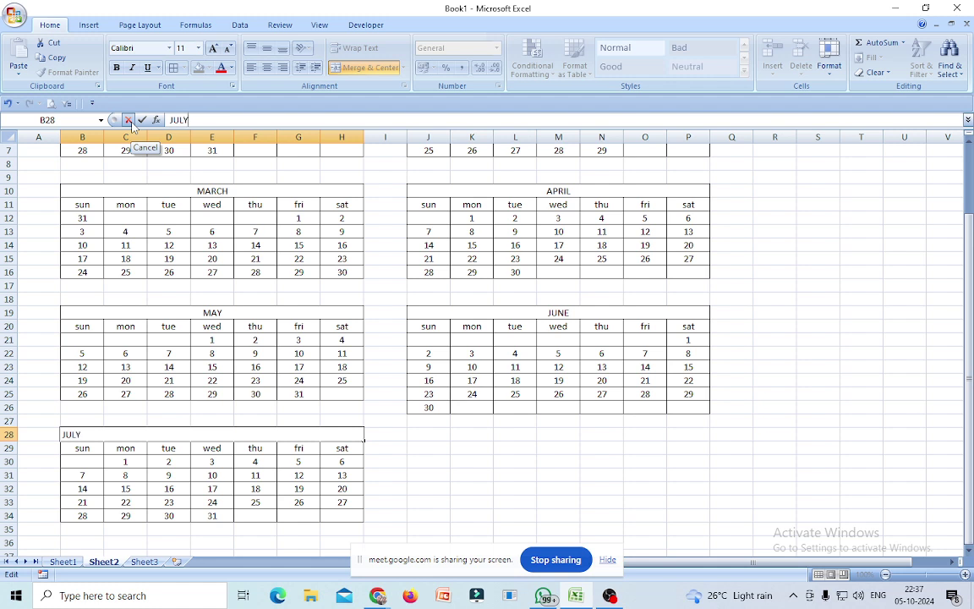
click(429, 471)
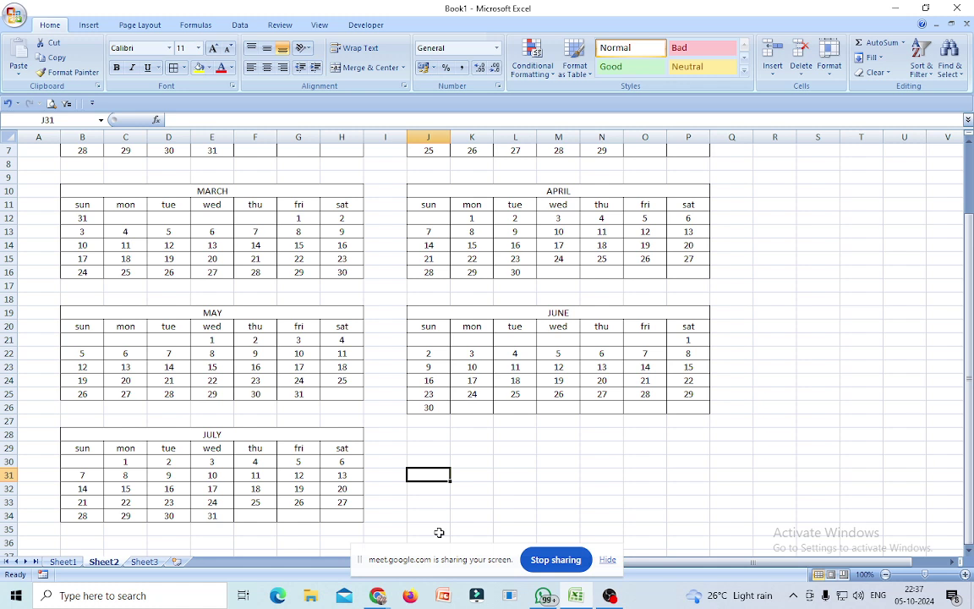
Copy the January calendar and paste it at J28 beside July
scroll(423, 526, up, 1)
scroll(406, 524, up, 1)
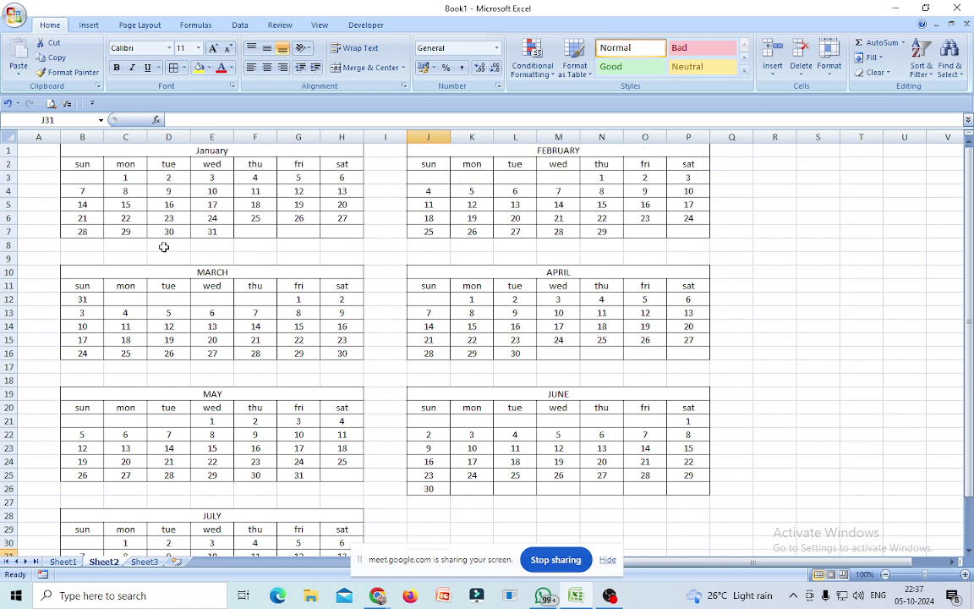
drag(153, 151, 169, 221)
right_click(169, 220)
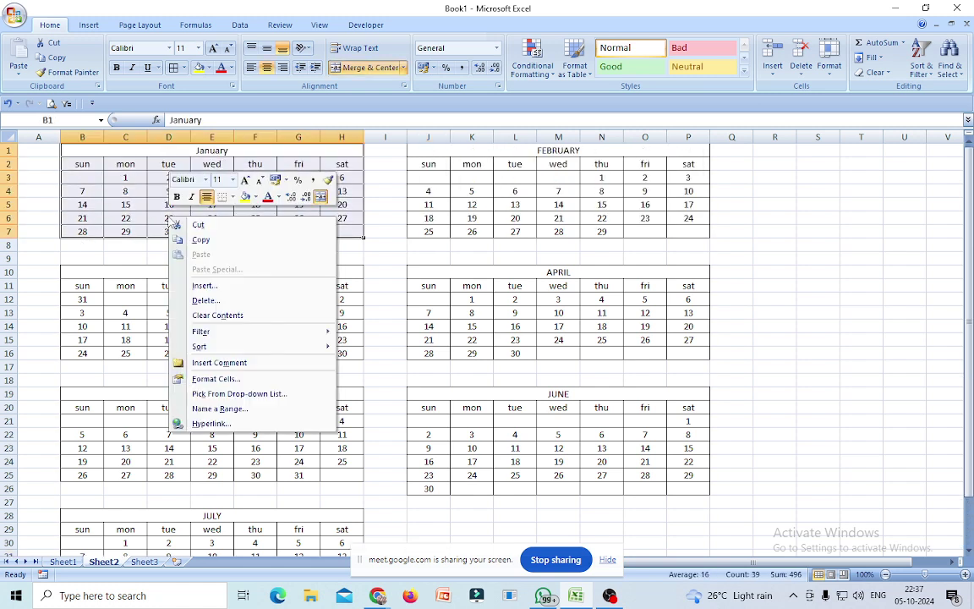
click(200, 240)
scroll(324, 400, down, 3)
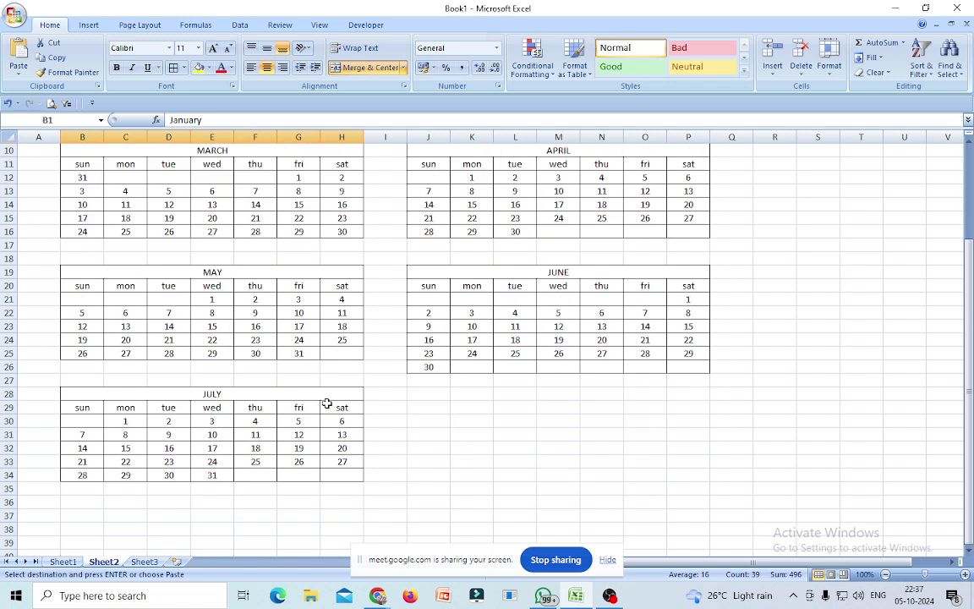
click(428, 394)
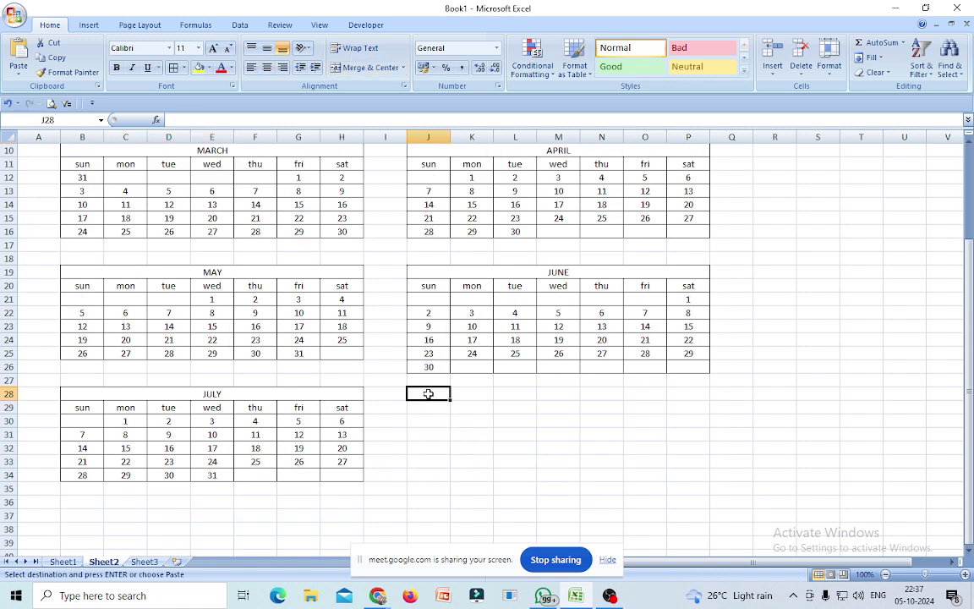
key(ctrl+v)
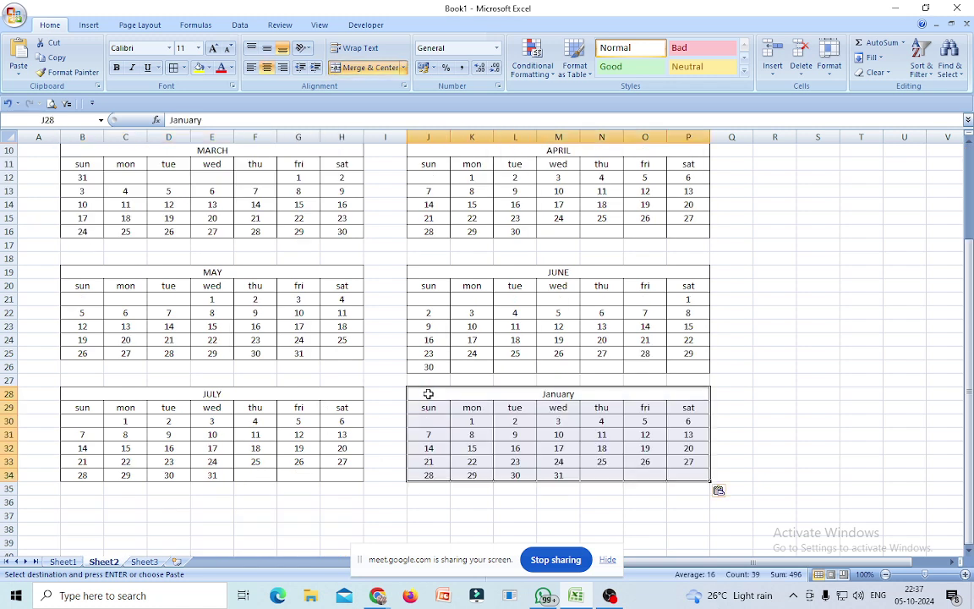
Retitle the pasted calendar AUGUST
click(551, 394)
text(AUGUST)
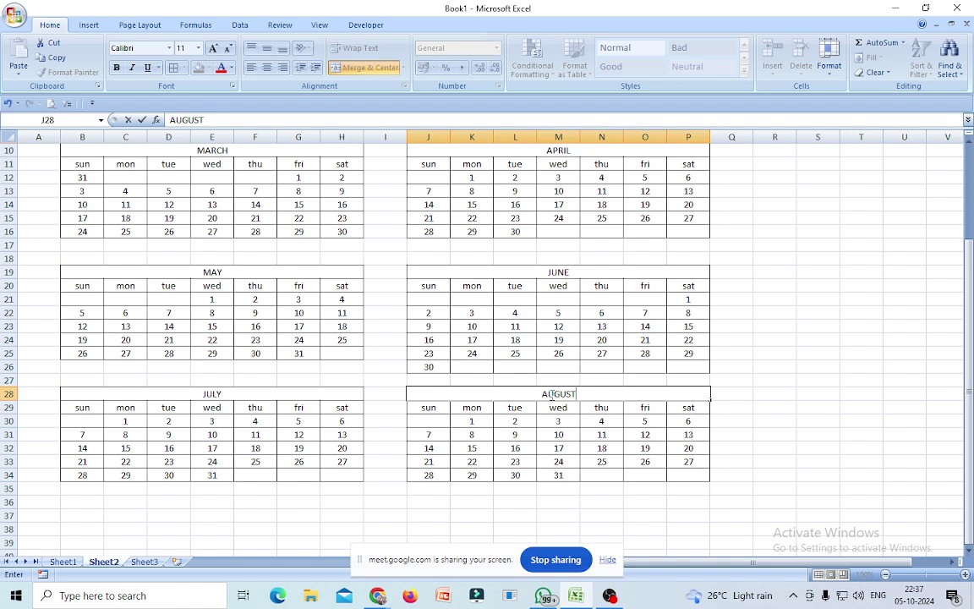
click(859, 435)
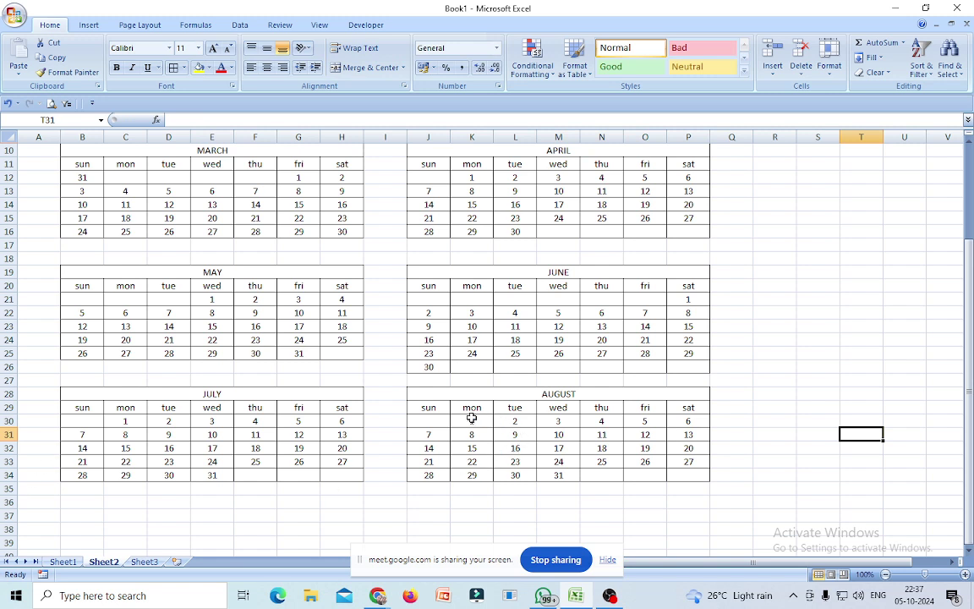
Clear August's first three dates and AutoFill the last week through 31
drag(471, 420, 544, 420)
key(Delete)
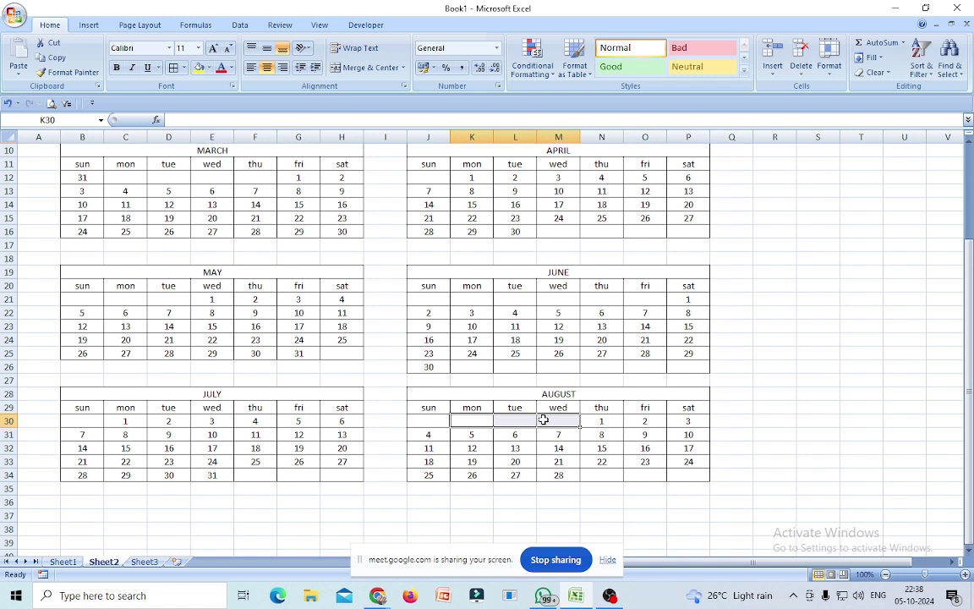
click(558, 475)
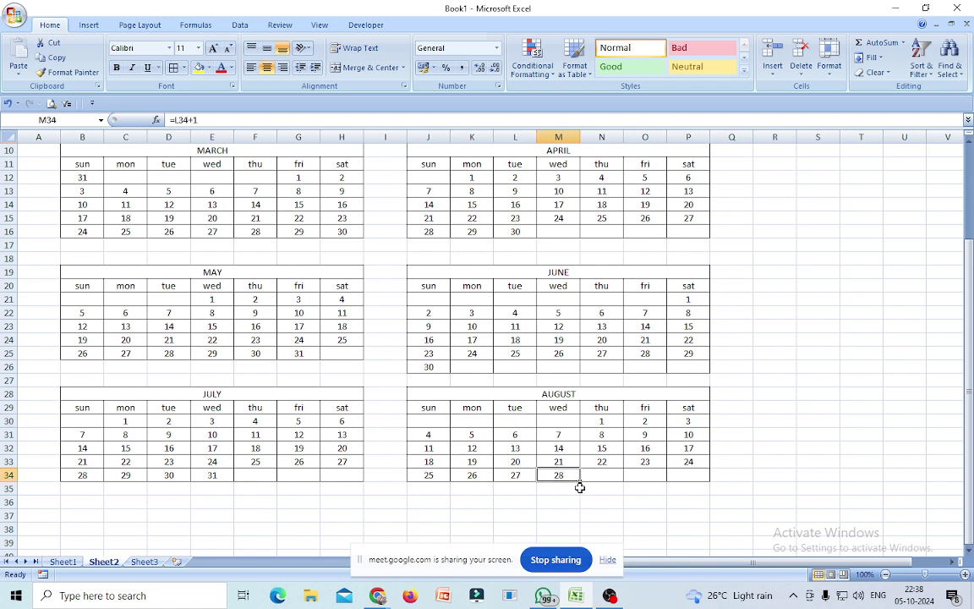
drag(581, 480, 698, 483)
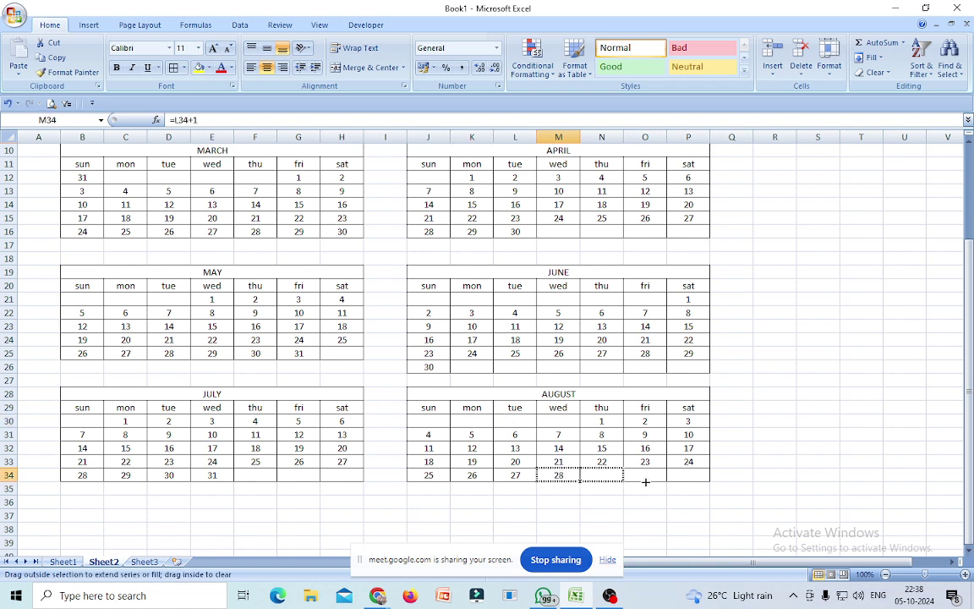
click(654, 527)
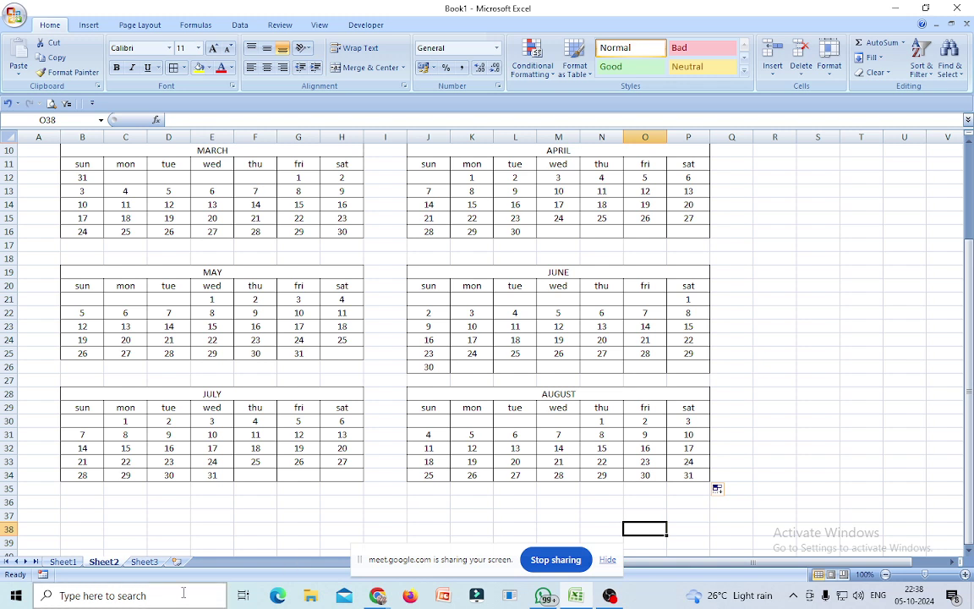
Copy the January calendar B1:H7 and paste it at B36 below July
scroll(123, 339, up, 3)
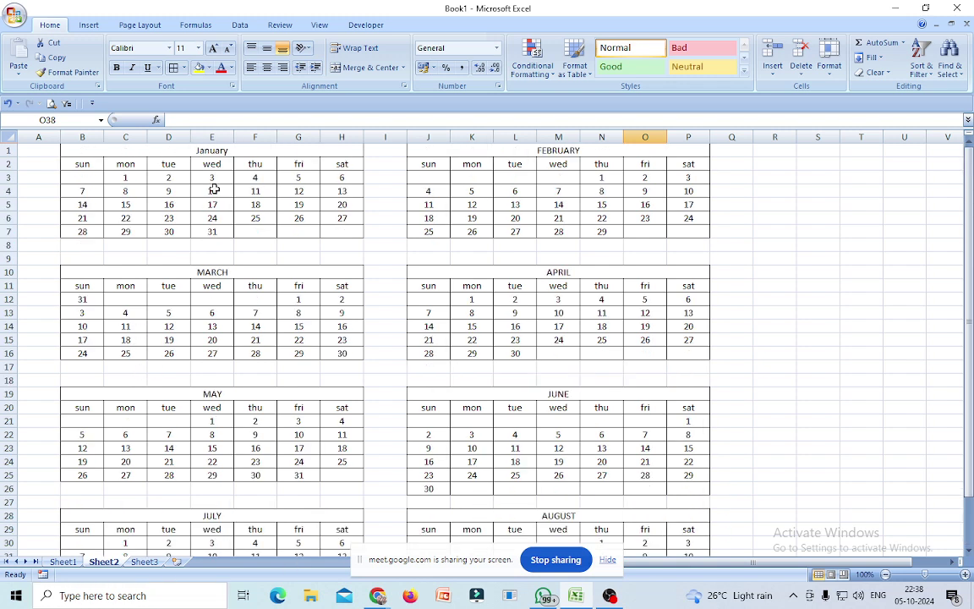
drag(172, 156, 202, 229)
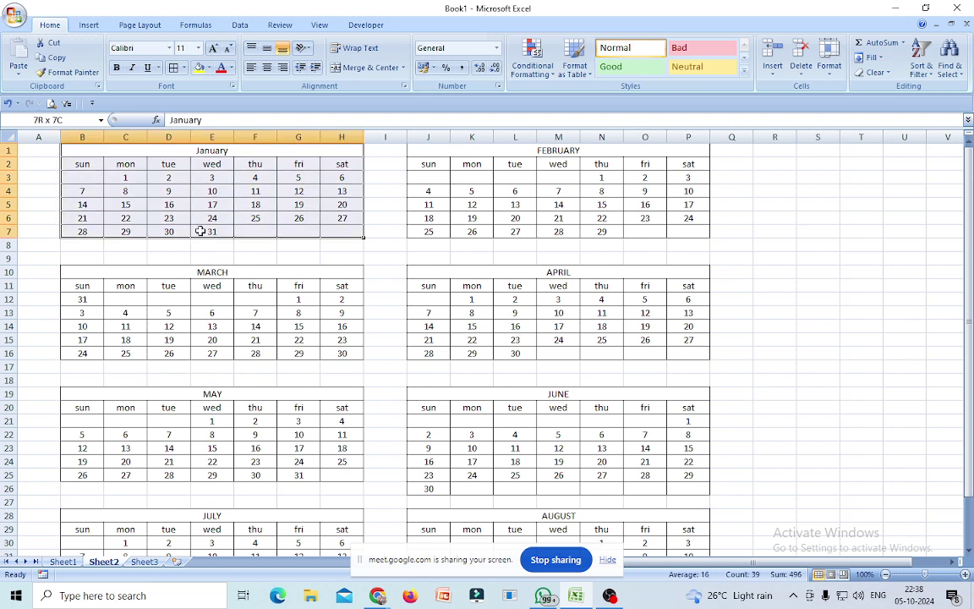
right_click(193, 210)
click(222, 226)
scroll(213, 324, down, 1)
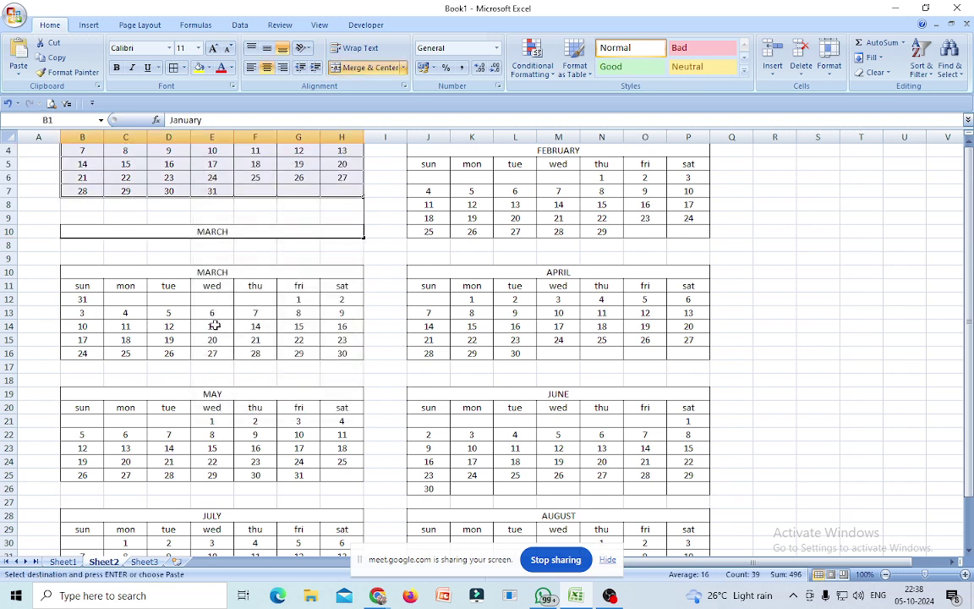
scroll(209, 344, down, 4)
scroll(209, 344, down, 3)
click(76, 299)
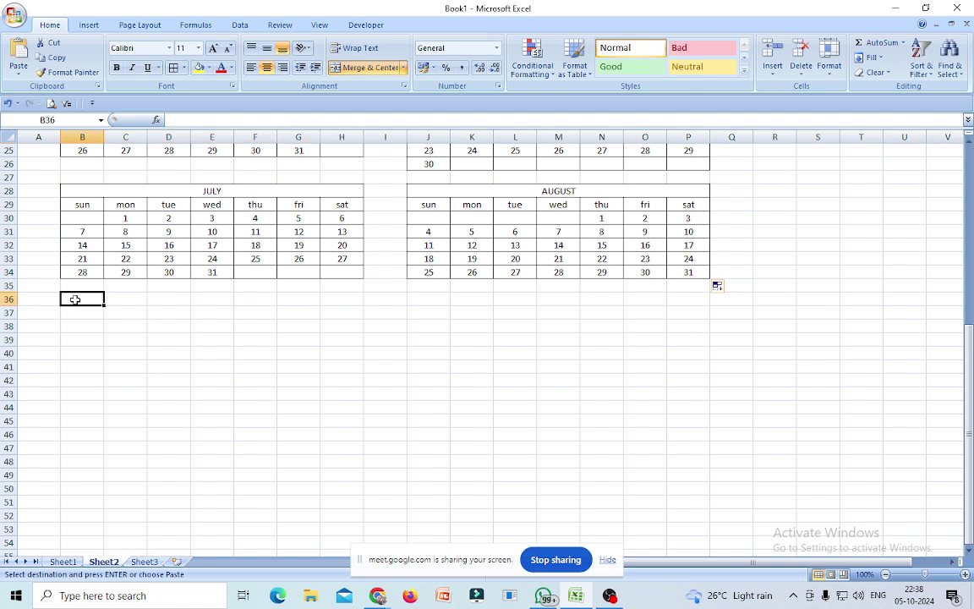
key(ctrl+v)
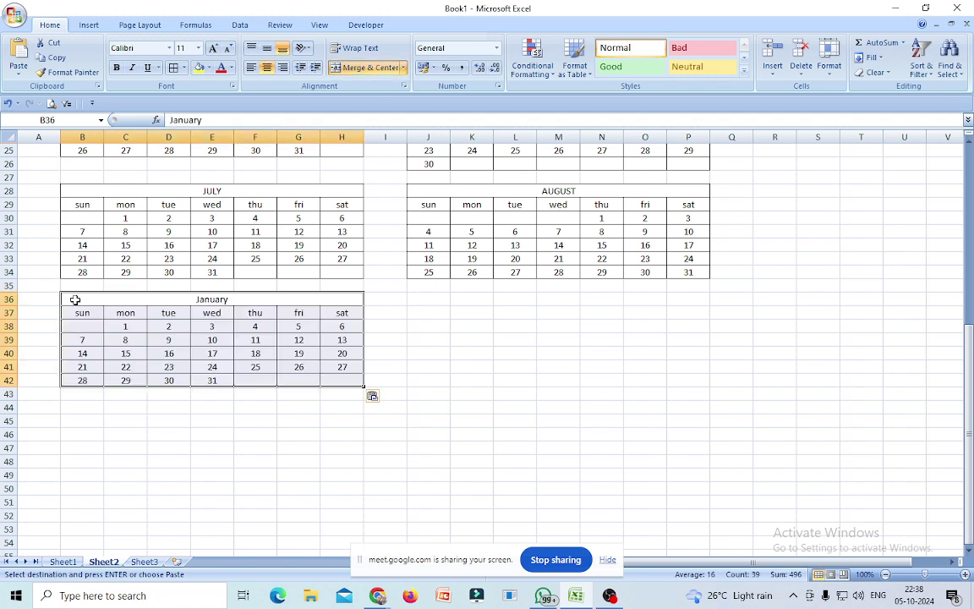
Retitle the pasted calendar SEPTEMBER
click(195, 299)
text(SEPTEMBER)
click(338, 474)
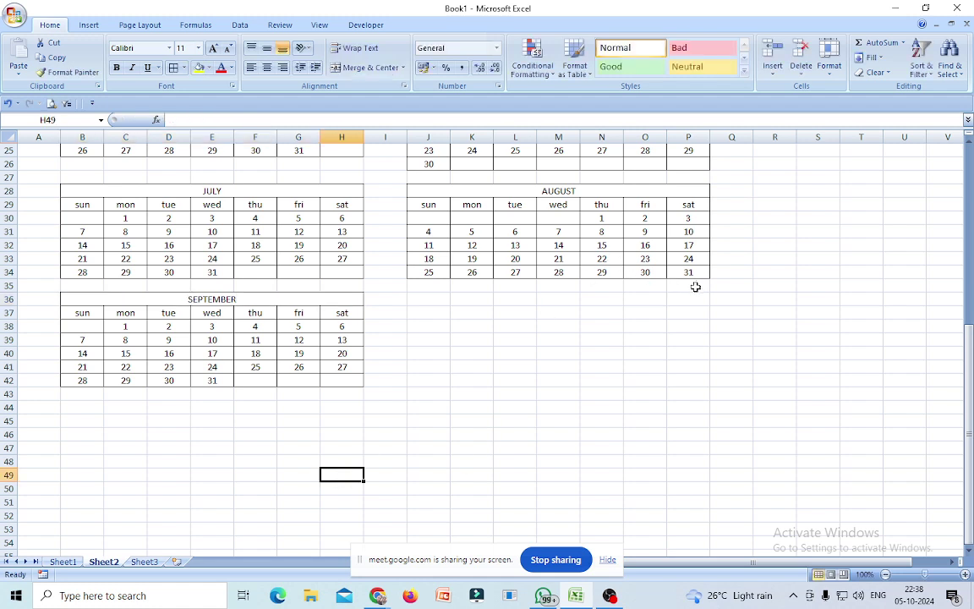
Enter 1 in B38 and =B38+1 in C38 so September starts Sunday
click(76, 325)
text(1)
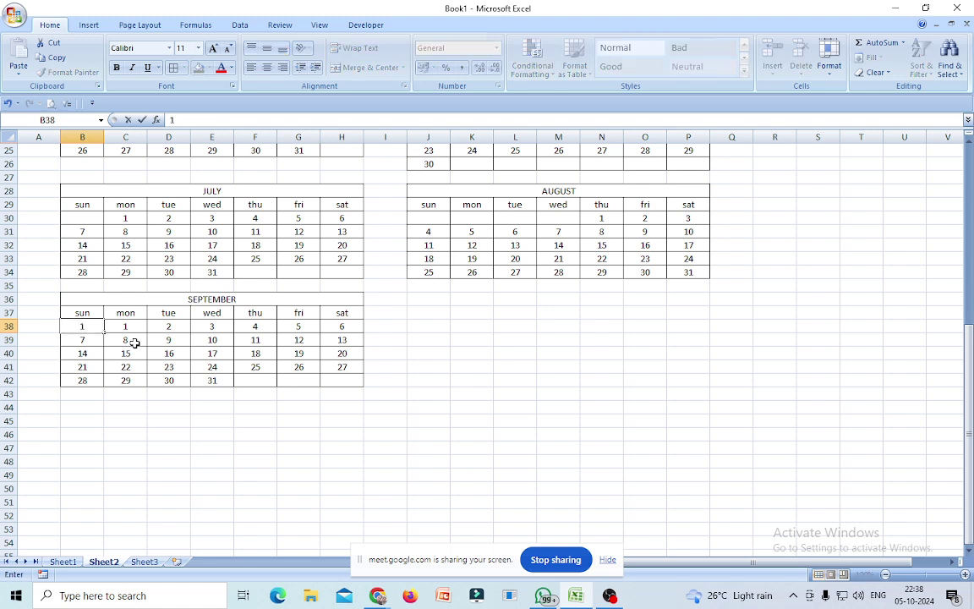
click(133, 328)
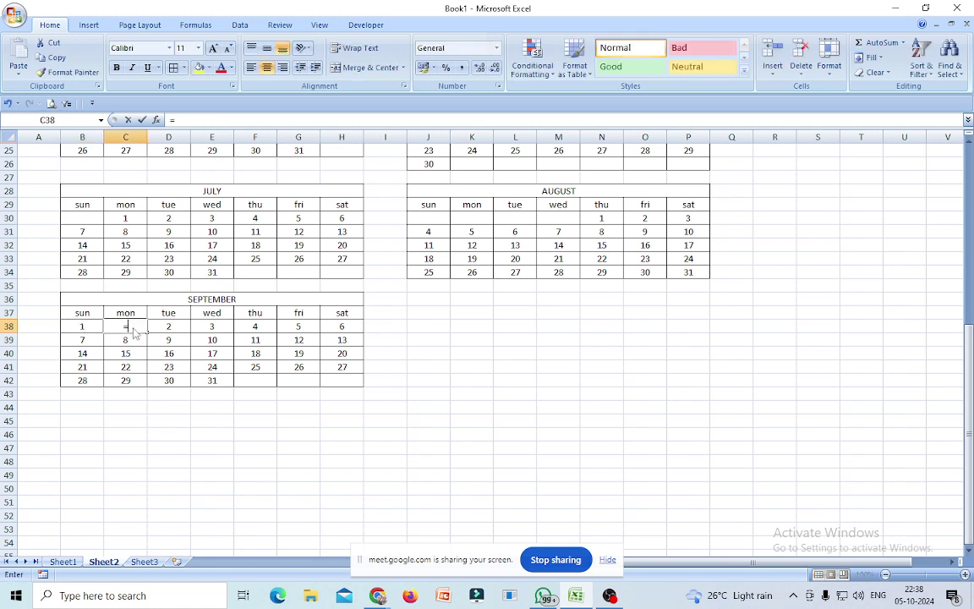
text(=)
click(86, 324)
text(+1)
key(Return)
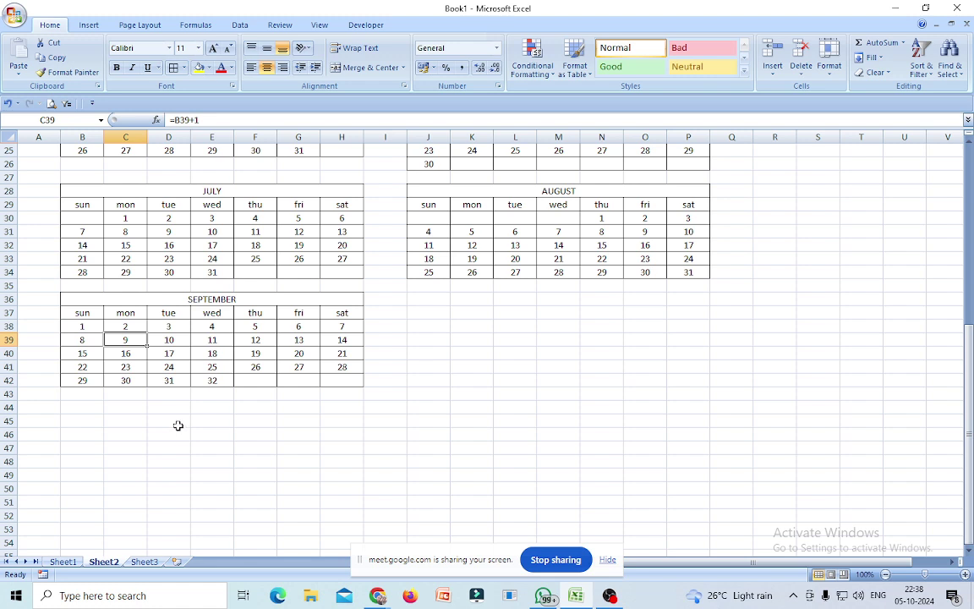
Delete the overflow dates 31 and 32 from September's last row
click(185, 381)
drag(186, 381, 213, 387)
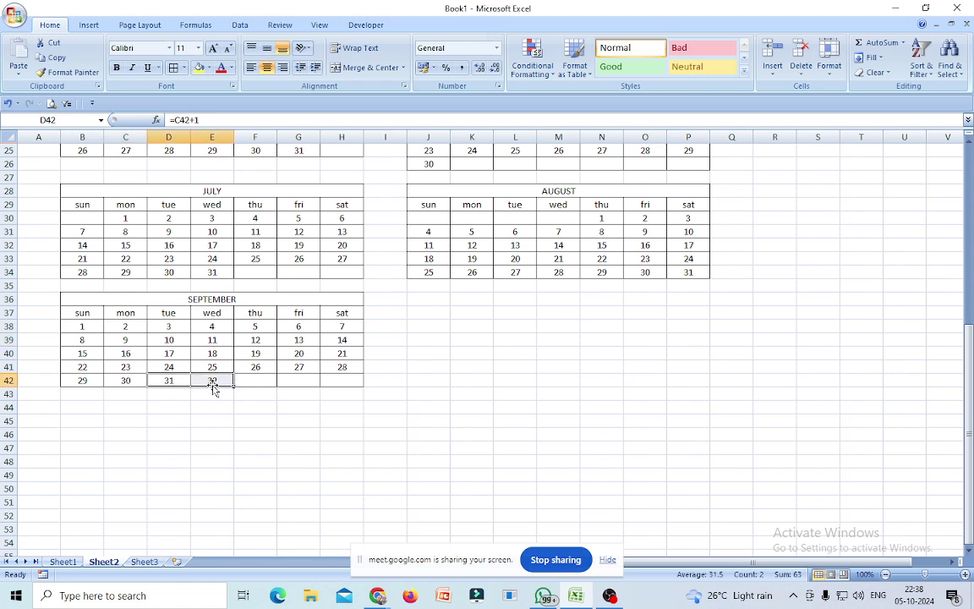
key(Delete)
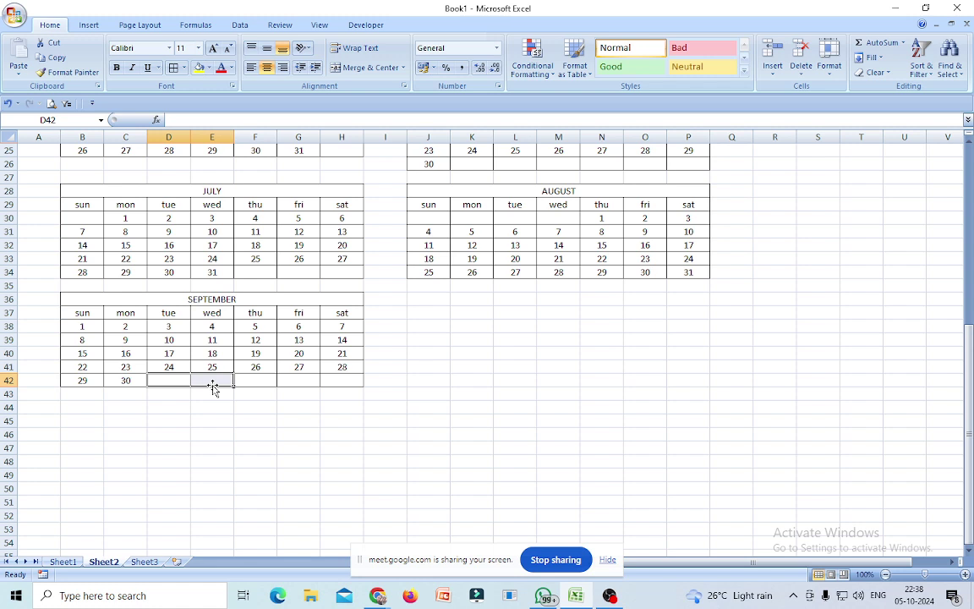
scroll(91, 285, up, 3)
scroll(139, 303, up, 5)
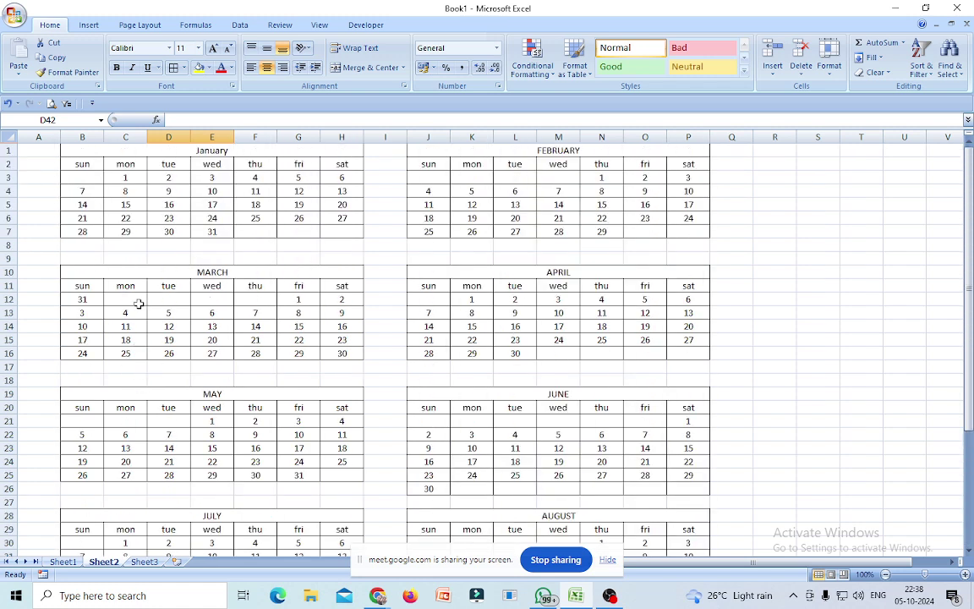
Copy the January calendar B1:H7 and paste it at J36 beside September
drag(138, 149, 157, 232)
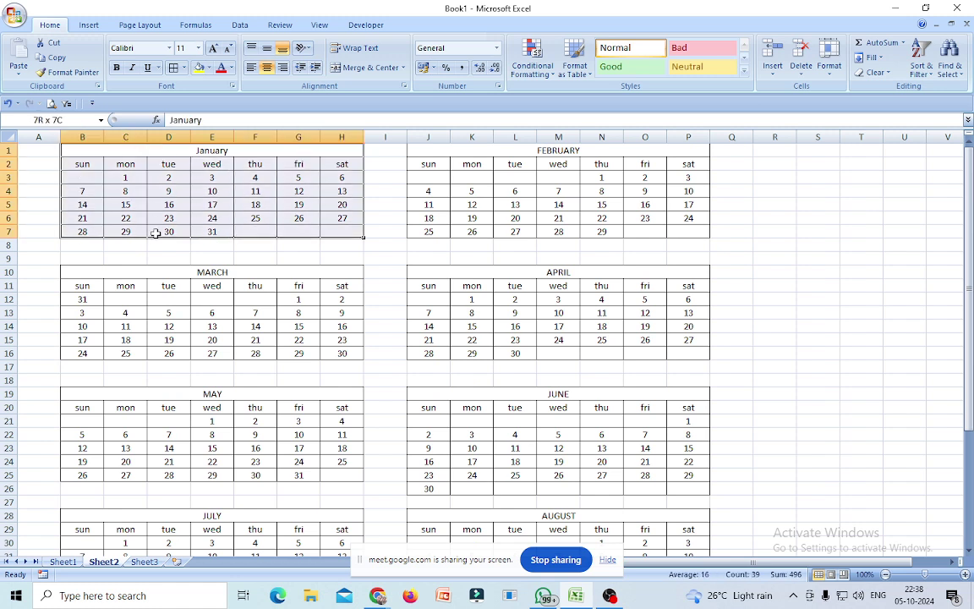
right_click(156, 232)
click(177, 219)
scroll(210, 384, down, 1)
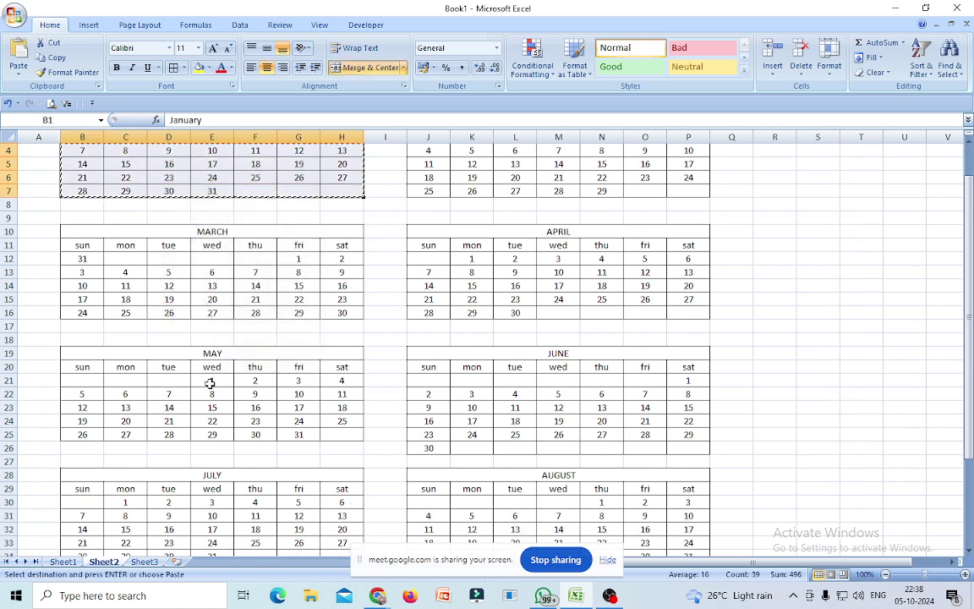
scroll(210, 383, down, 1)
scroll(211, 385, down, 2)
scroll(211, 385, down, 1)
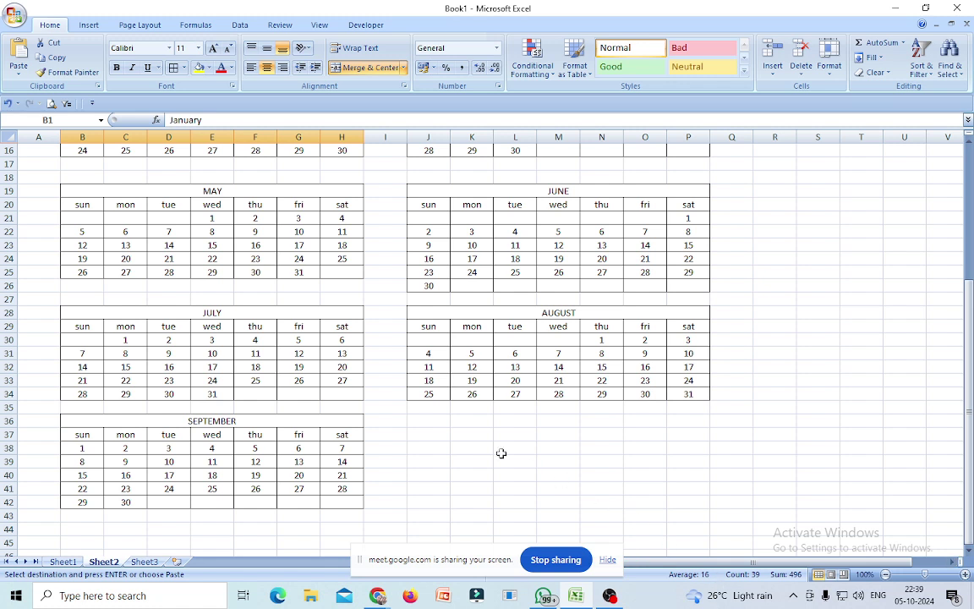
click(427, 421)
right_click(427, 420)
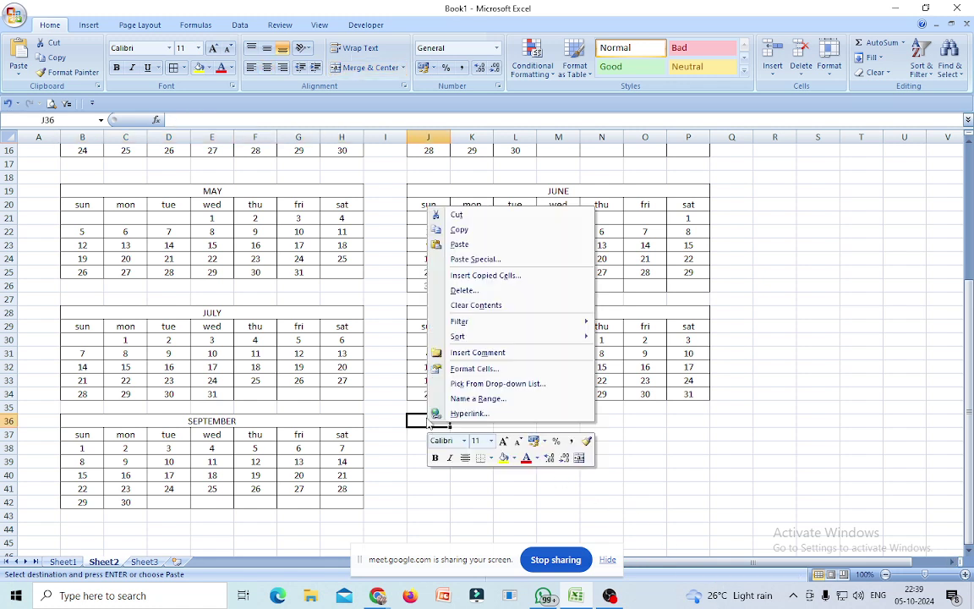
click(465, 246)
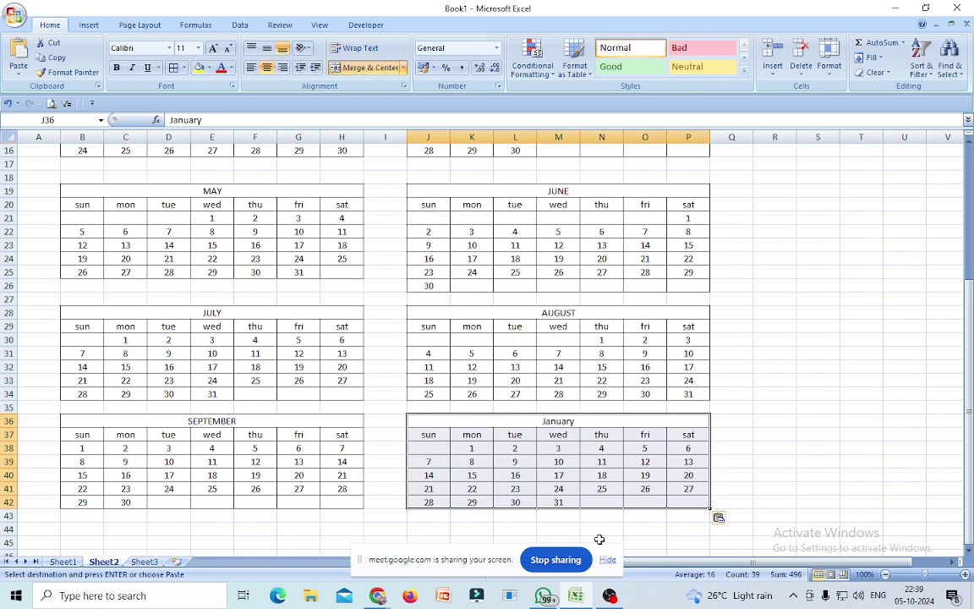
Change the pasted calendar's title to OCTOBER
click(564, 422)
double_click(184, 119)
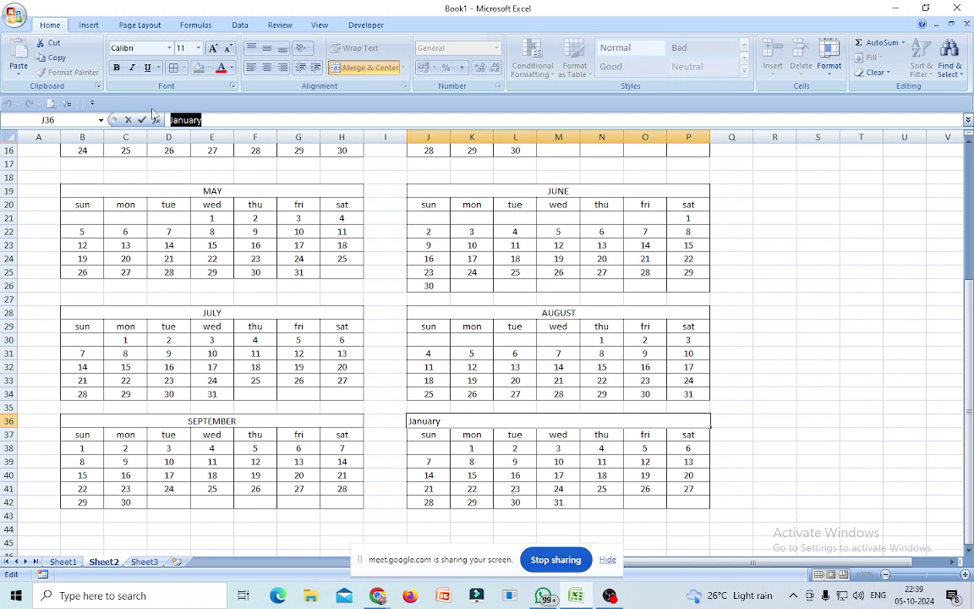
text(OCTOBER)
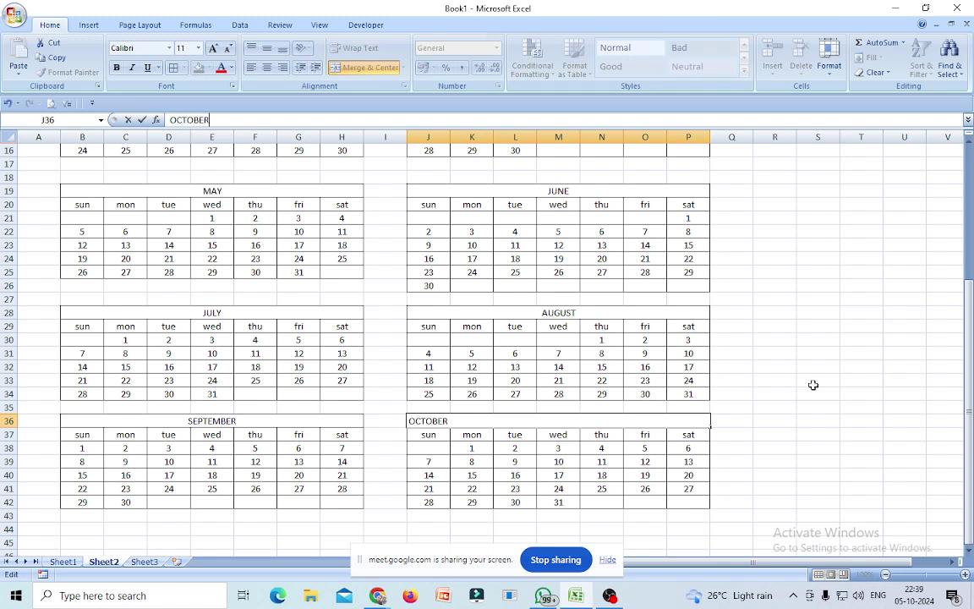
click(835, 387)
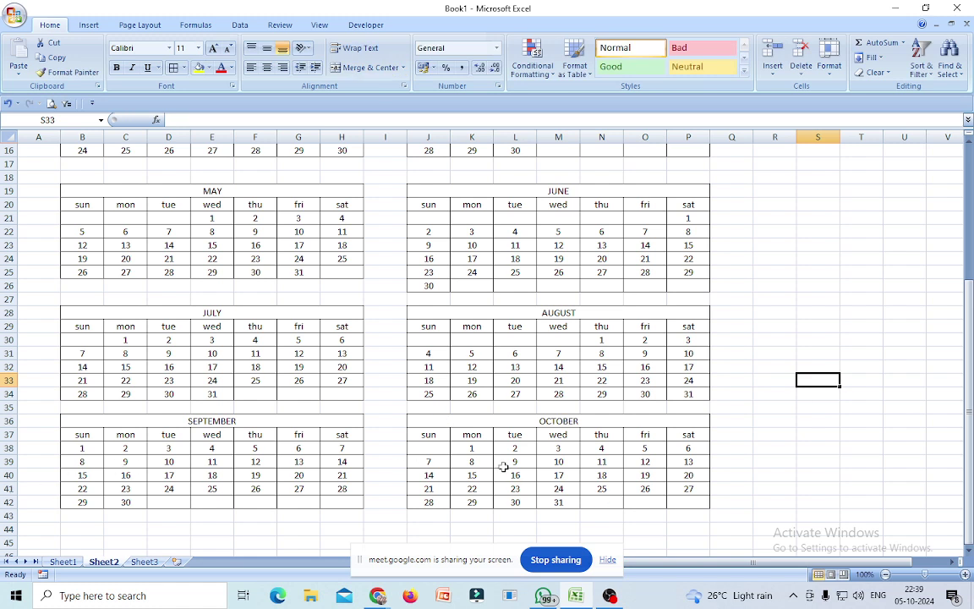
Delete October's Monday 1 in K38 and extend the last week to Thursday 31
click(472, 447)
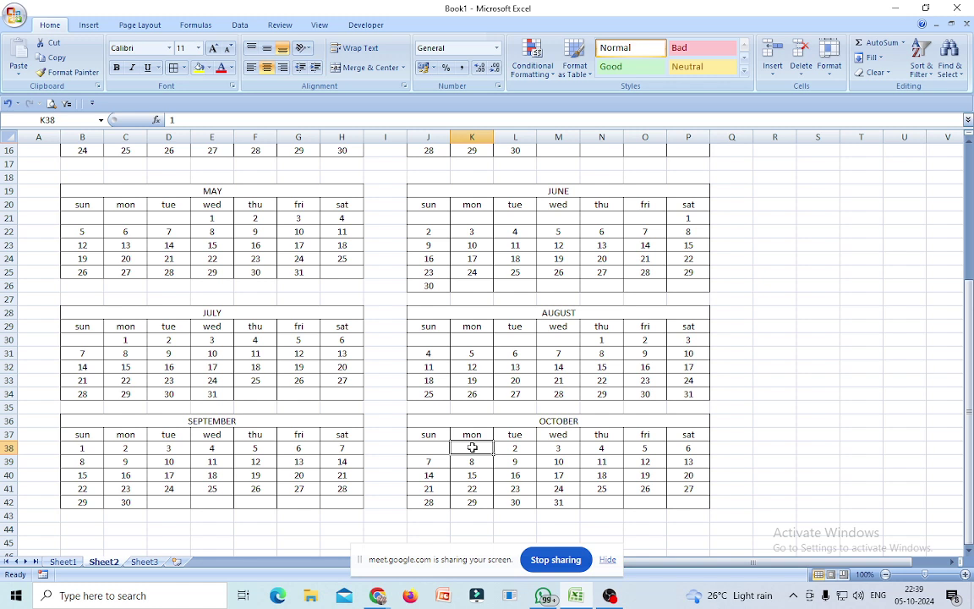
key(Delete)
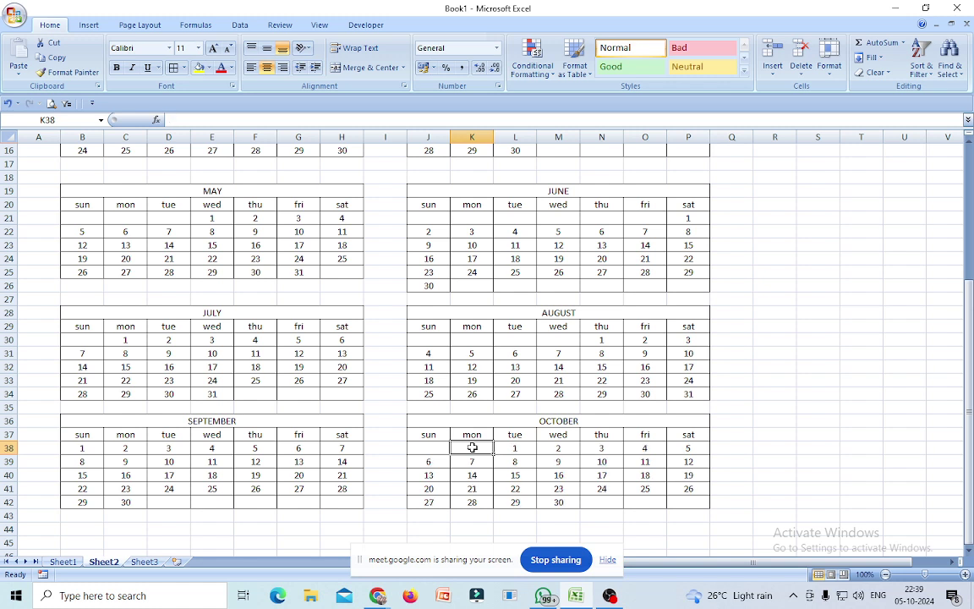
click(559, 503)
drag(580, 507, 625, 508)
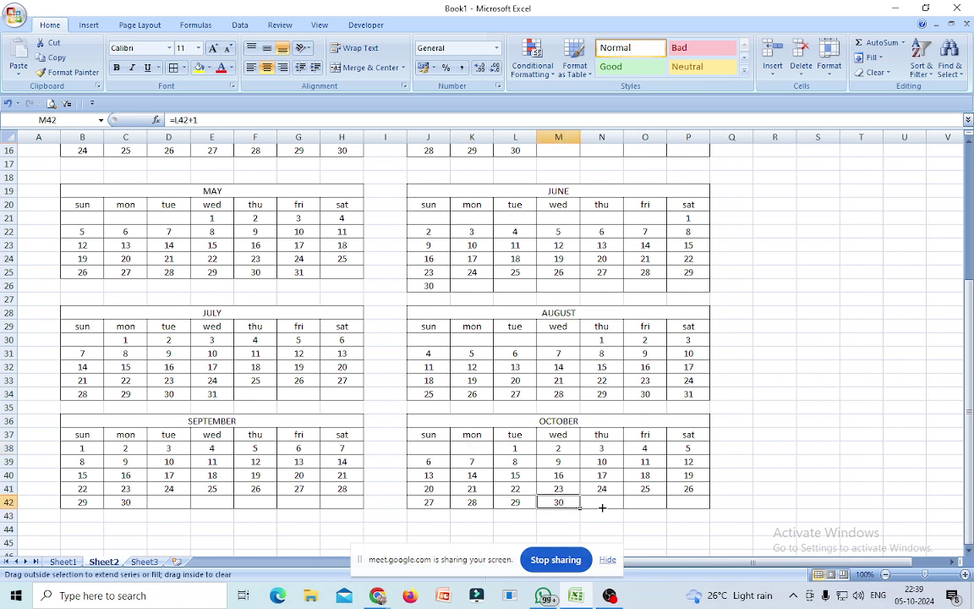
click(596, 539)
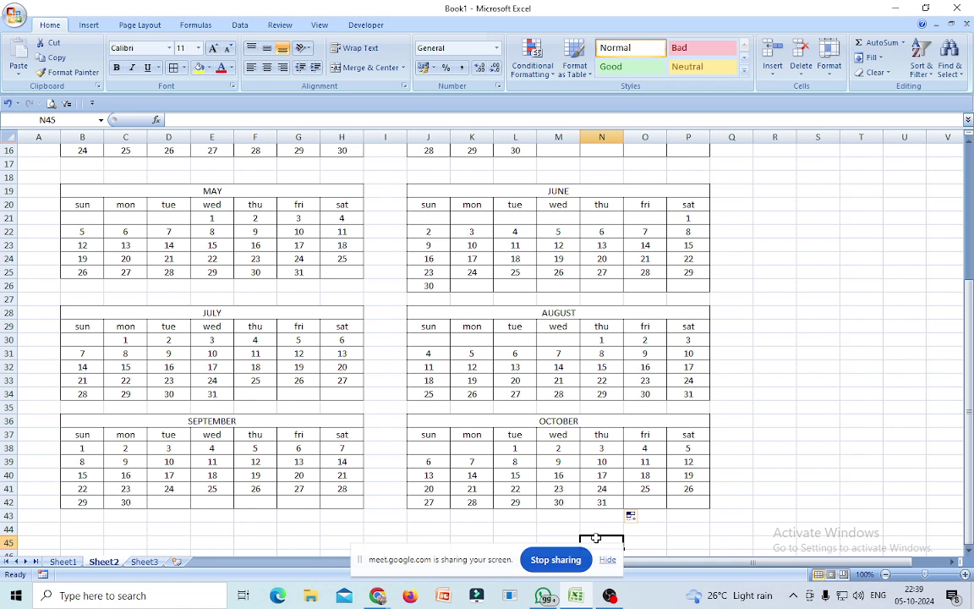
Copy the January calendar and paste it at B44 below September
scroll(260, 364, up, 5)
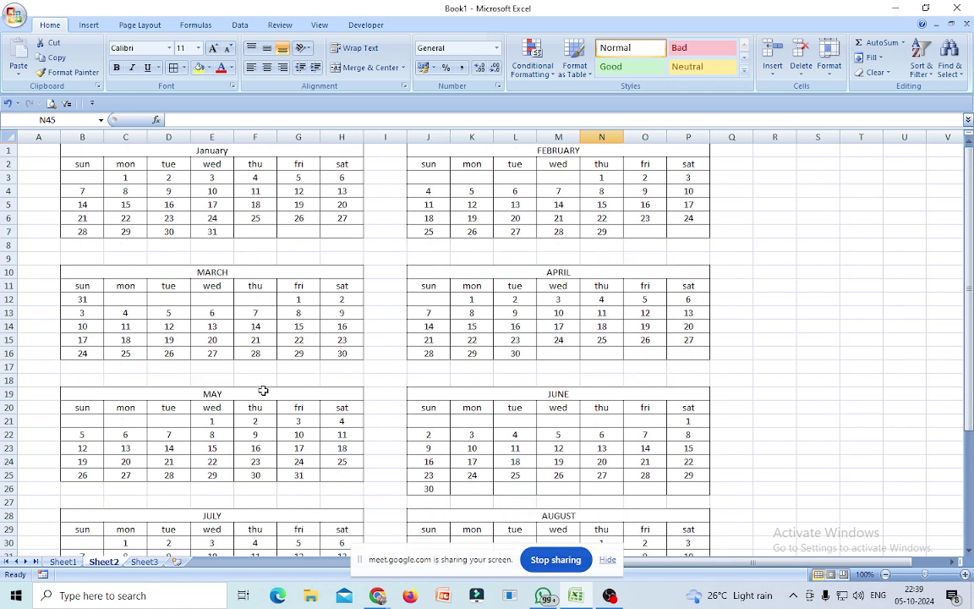
drag(82, 150, 159, 231)
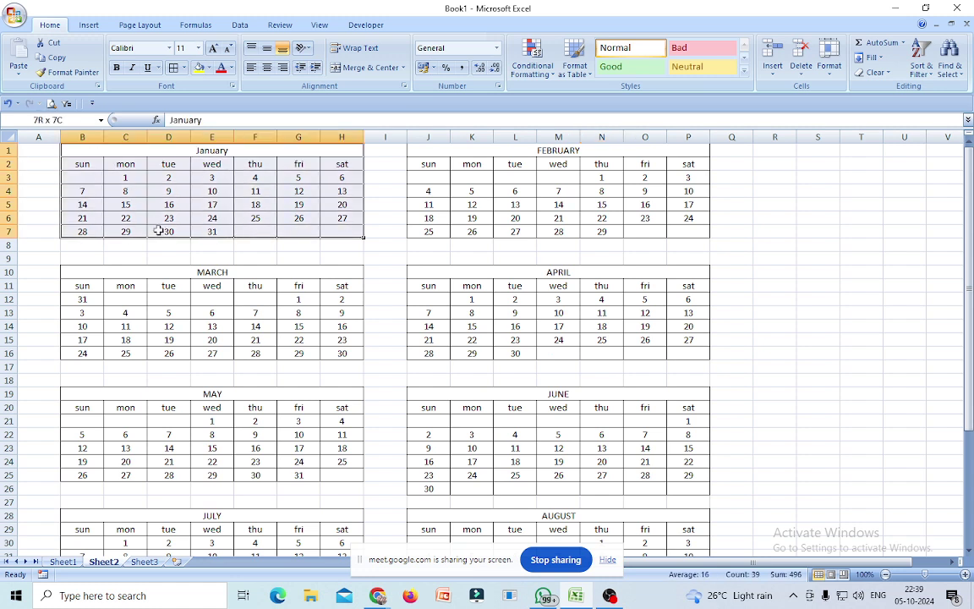
right_click(153, 169)
click(186, 208)
scroll(239, 320, down, 2)
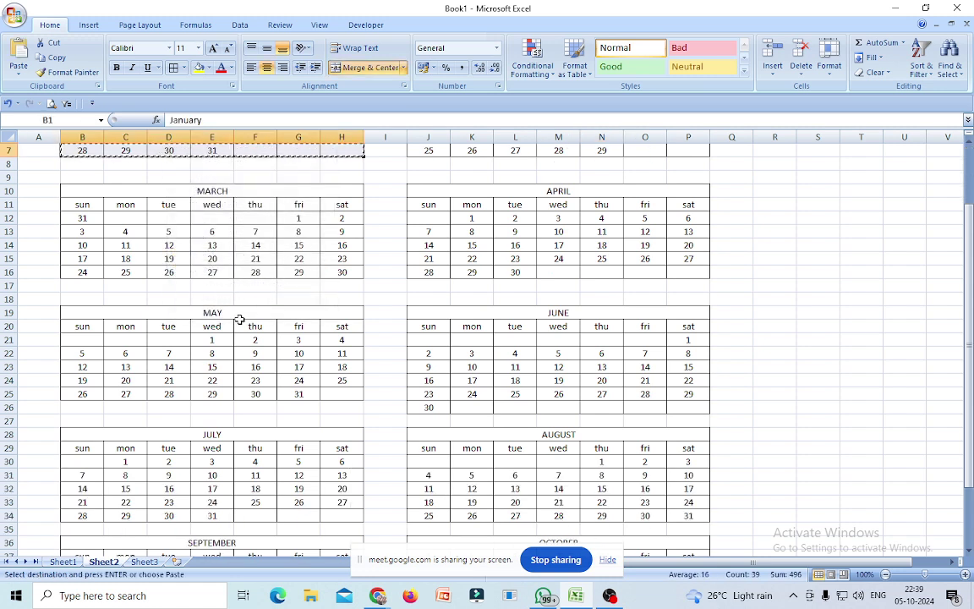
scroll(239, 322, down, 5)
scroll(239, 326, down, 2)
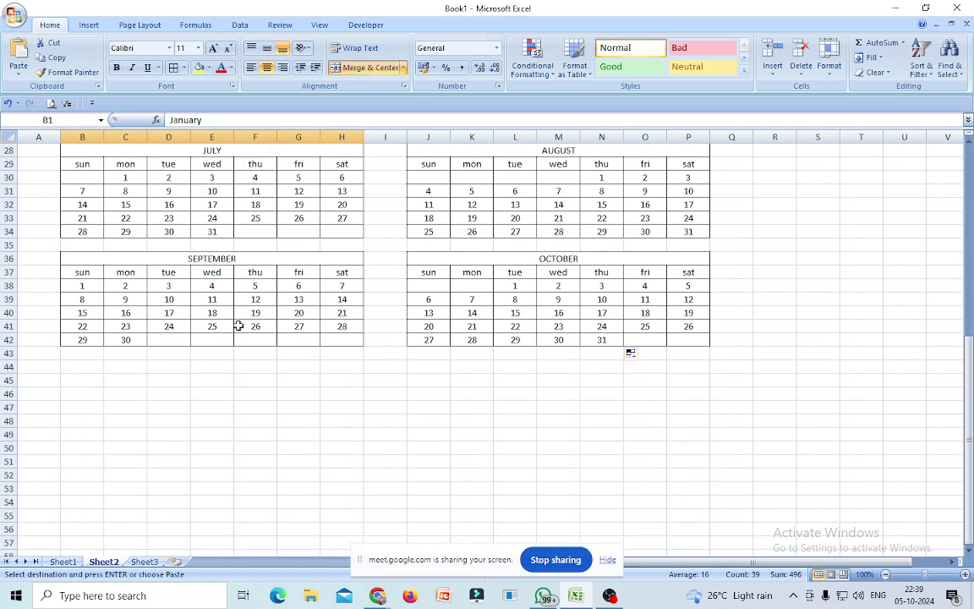
right_click(73, 370)
click(156, 196)
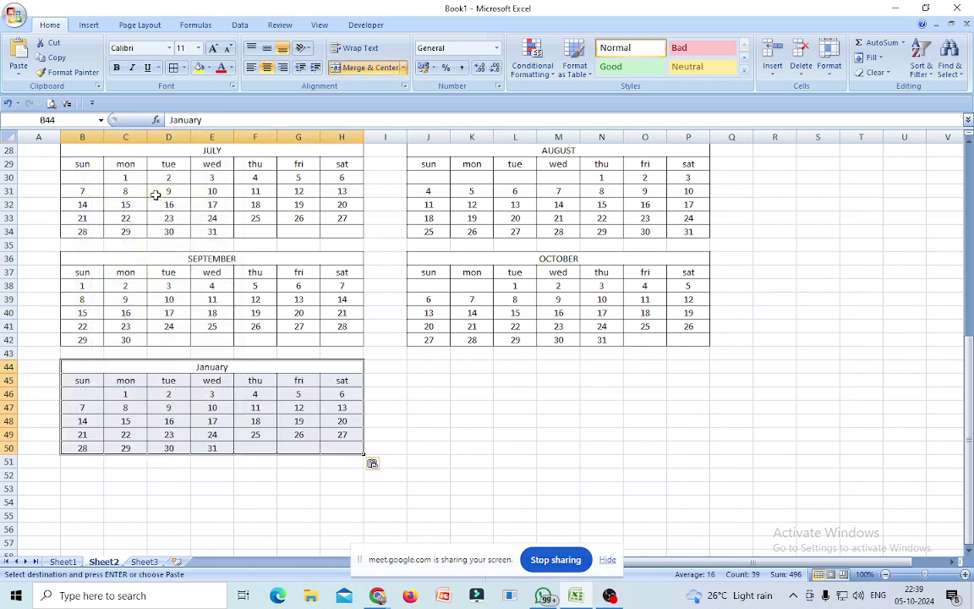
Replace the January title with NOVEMBER in the formula bar
click(215, 370)
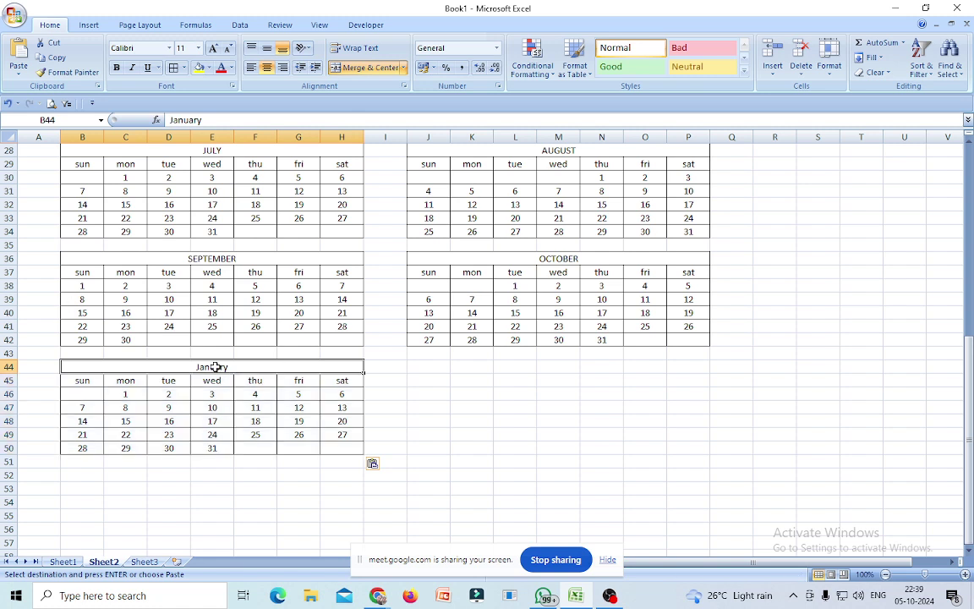
drag(207, 119, 168, 119)
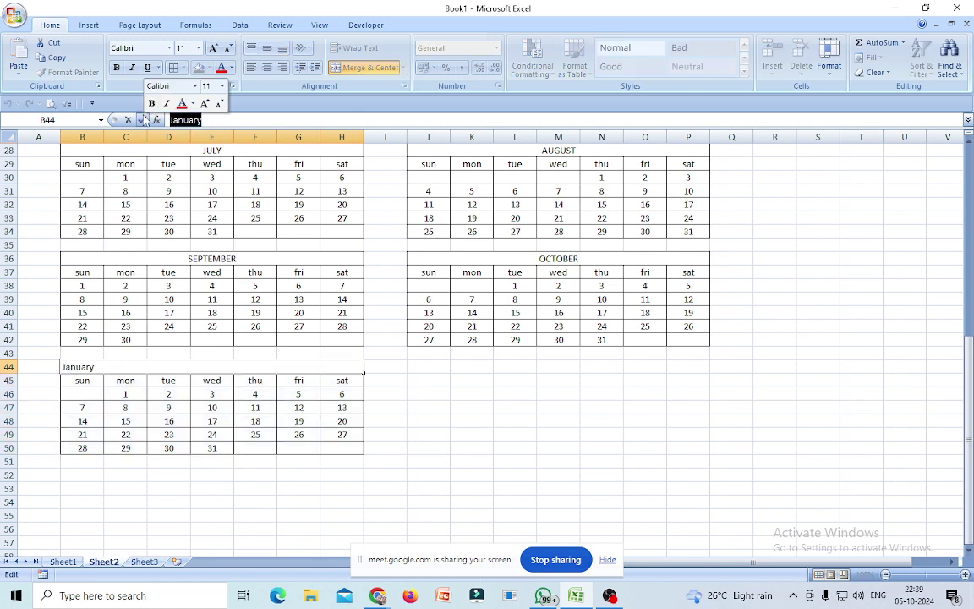
text(NOVEMBER)
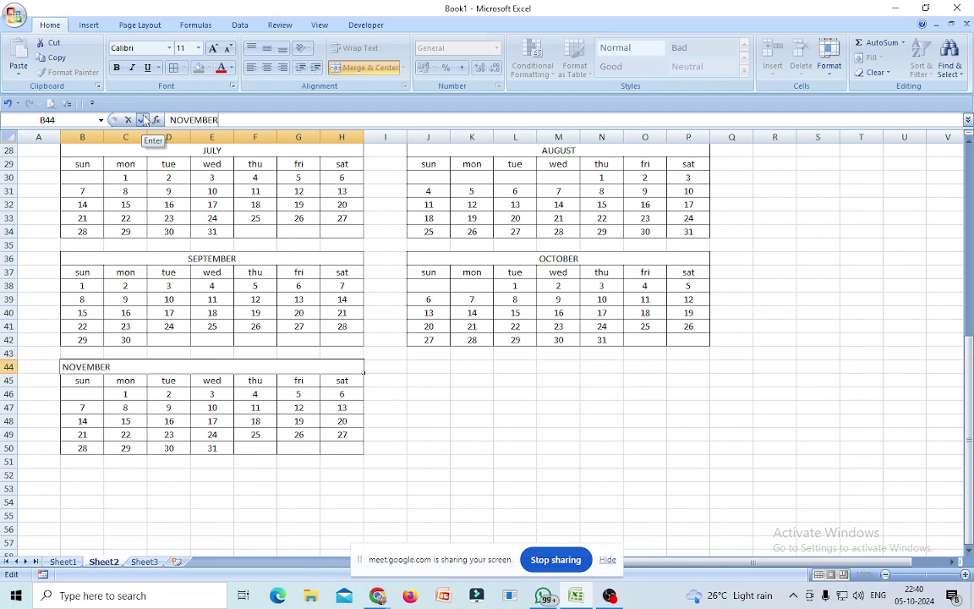
click(265, 487)
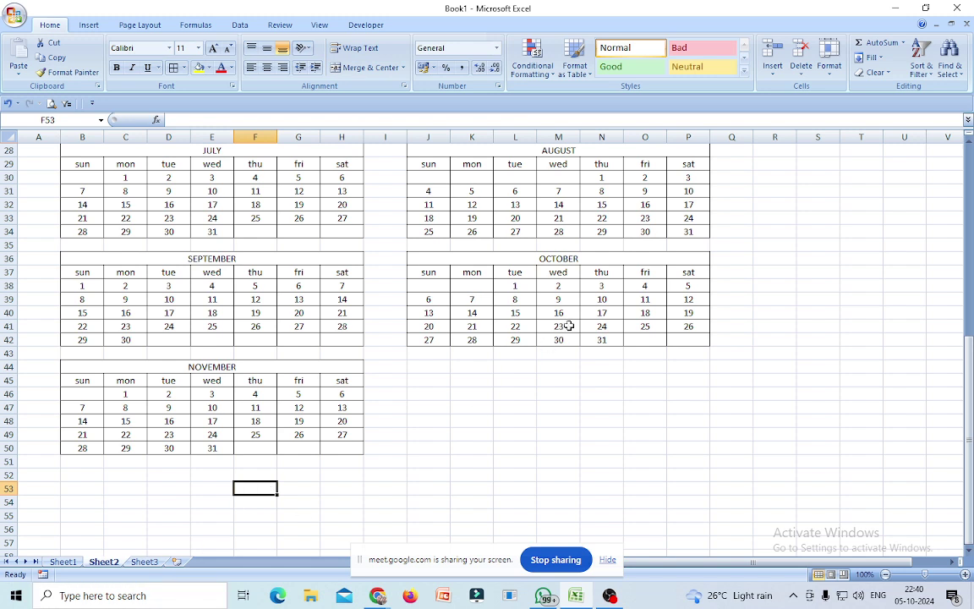
Clear C46:F46 and AutoFill row 50 from E50 to H50 so November ends Saturday 30
drag(123, 395, 254, 396)
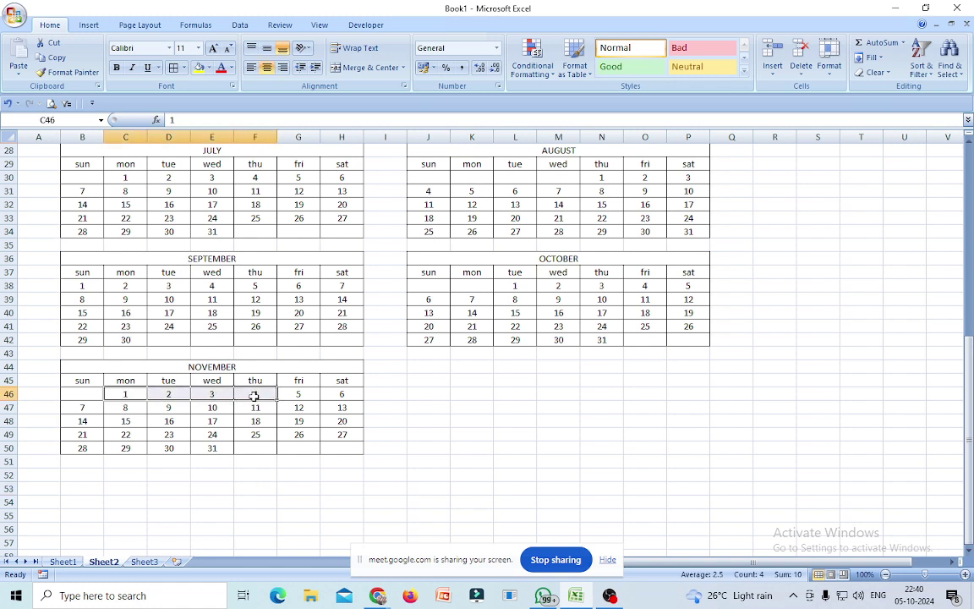
key(Delete)
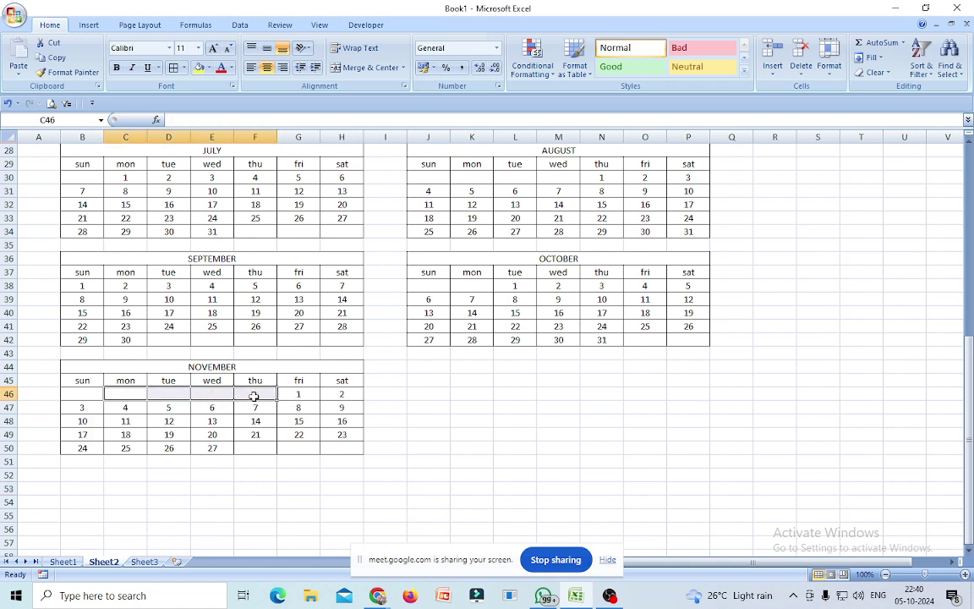
click(218, 450)
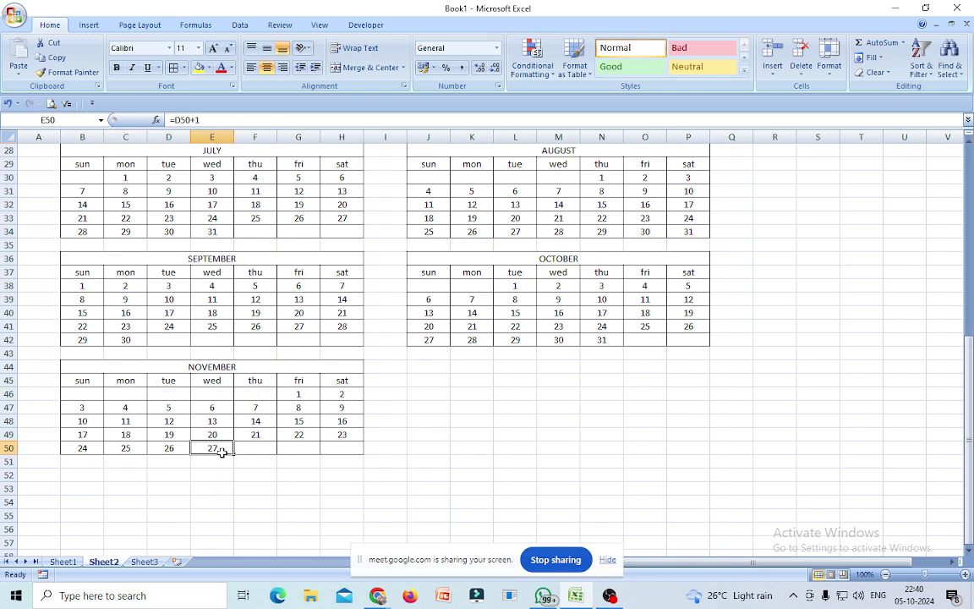
drag(236, 453, 318, 459)
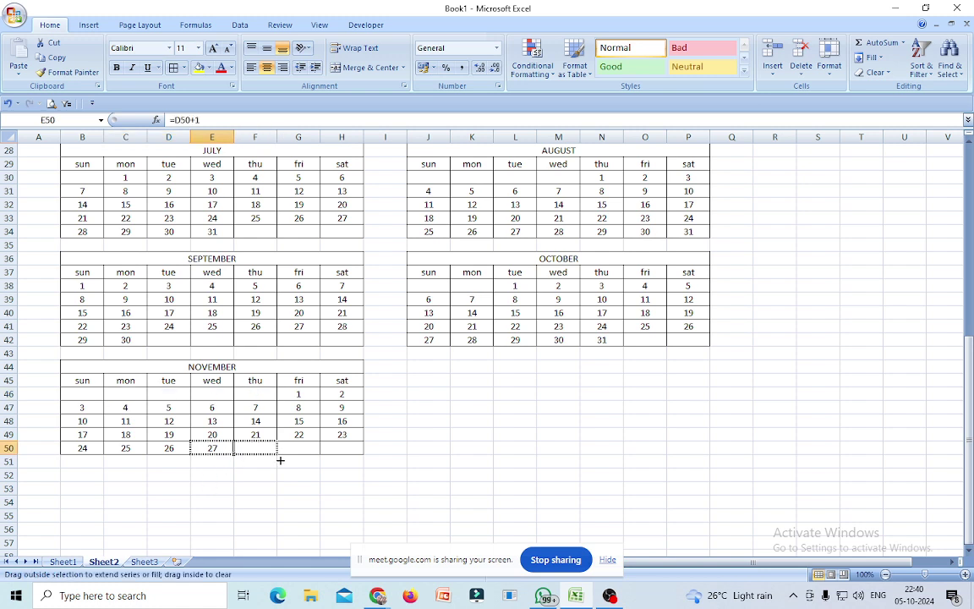
drag(319, 460, 359, 454)
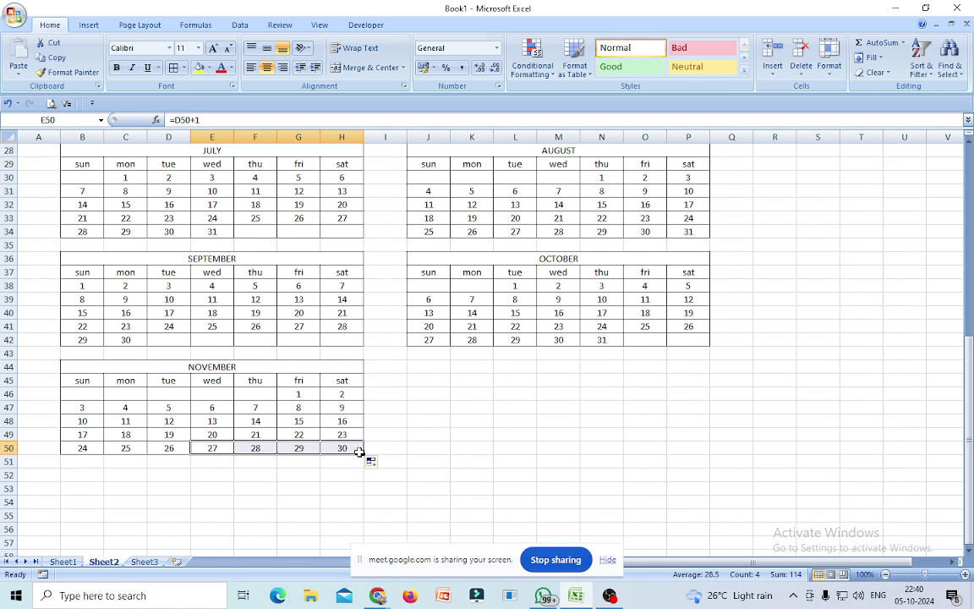
Copy the January calendar block B1:H7
scroll(359, 452, up, 1)
scroll(347, 473, up, 5)
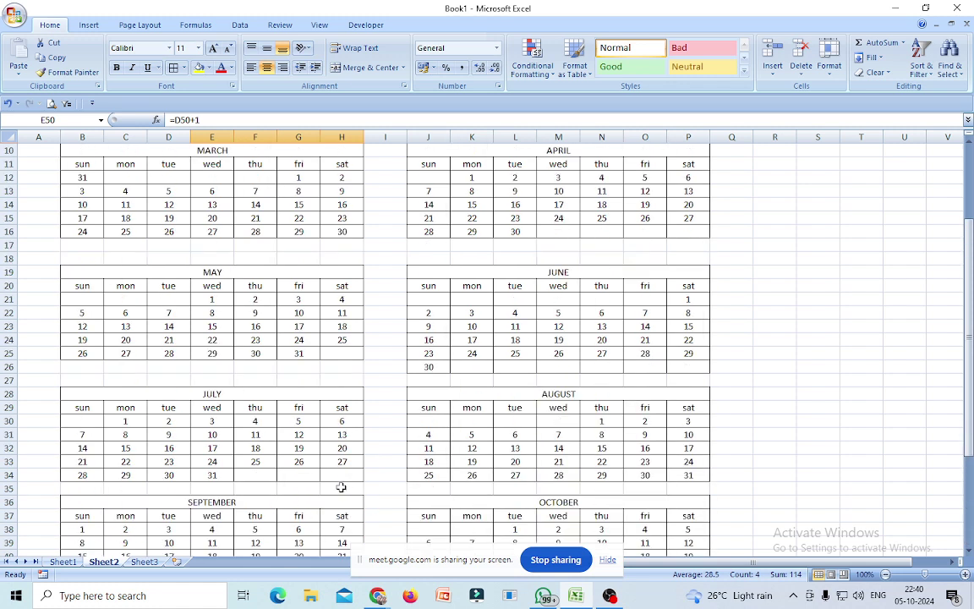
scroll(341, 485, up, 2)
scroll(340, 486, up, 1)
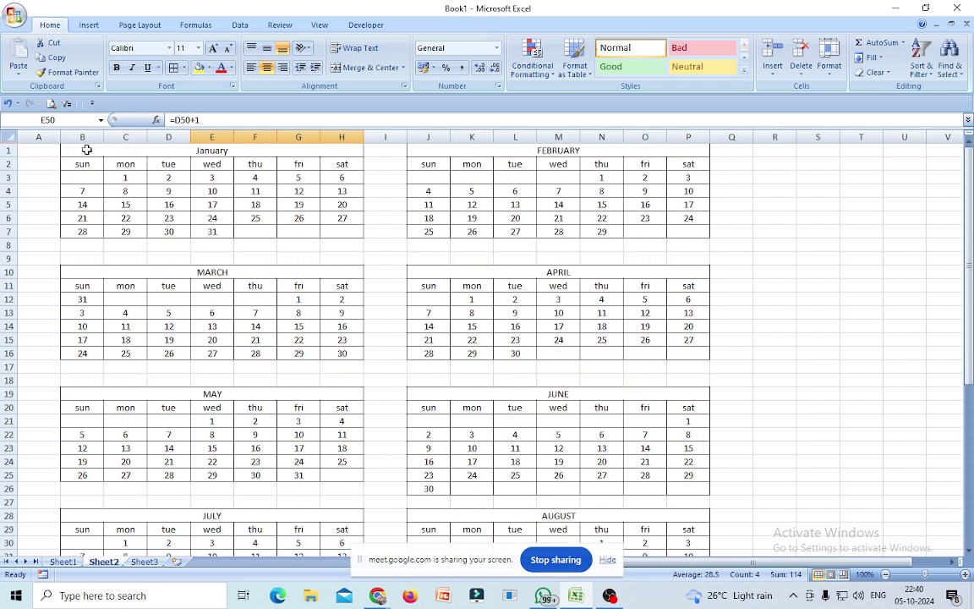
drag(84, 151, 154, 229)
right_click(151, 174)
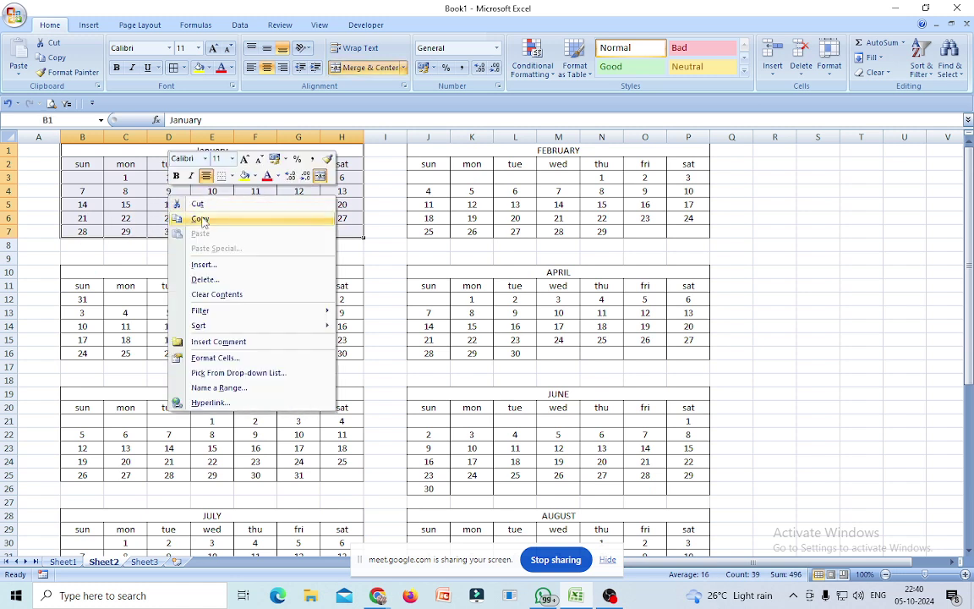
click(192, 218)
Paste the copied calendar at J44 beside November
scroll(295, 357, down, 4)
scroll(295, 357, down, 3)
scroll(327, 357, down, 3)
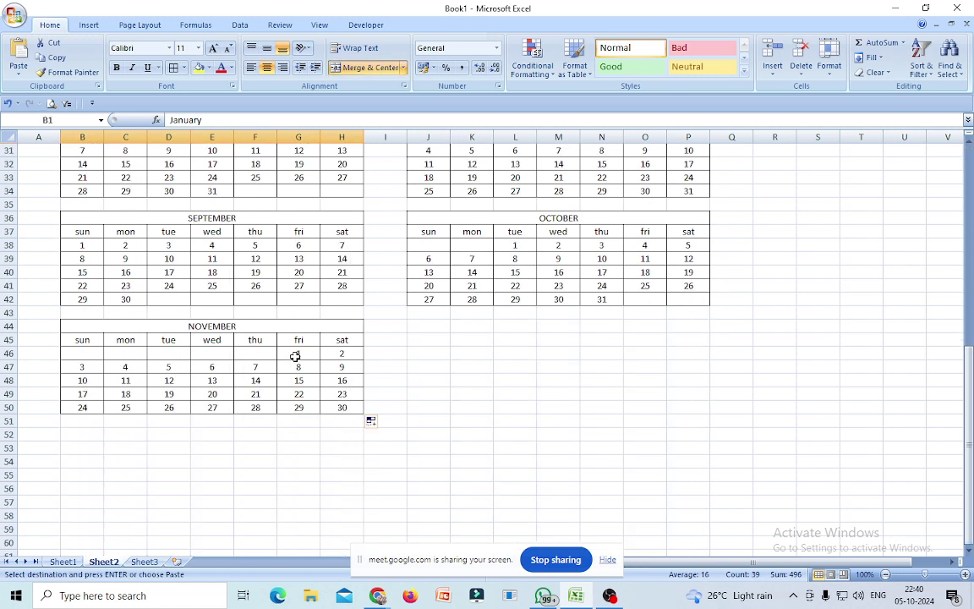
scroll(322, 347, down, 3)
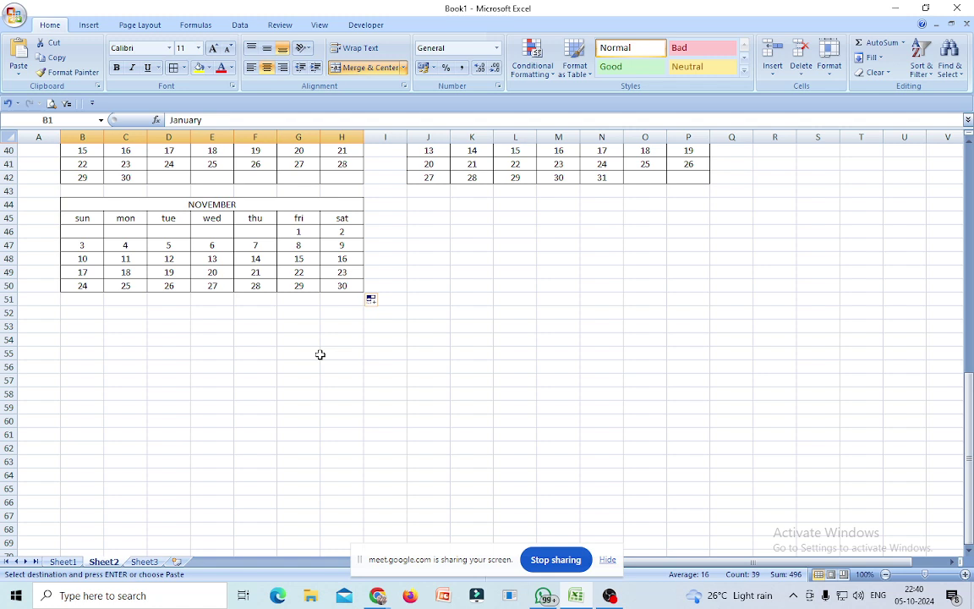
scroll(320, 353, up, 1)
scroll(271, 396, up, 5)
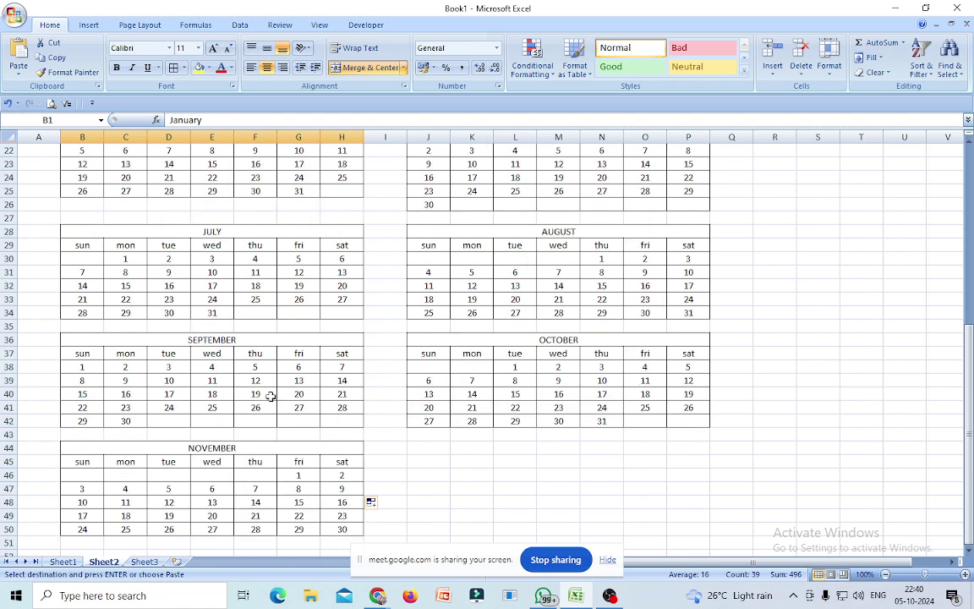
scroll(270, 395, up, 3)
scroll(246, 365, up, 3)
scroll(235, 317, up, 1)
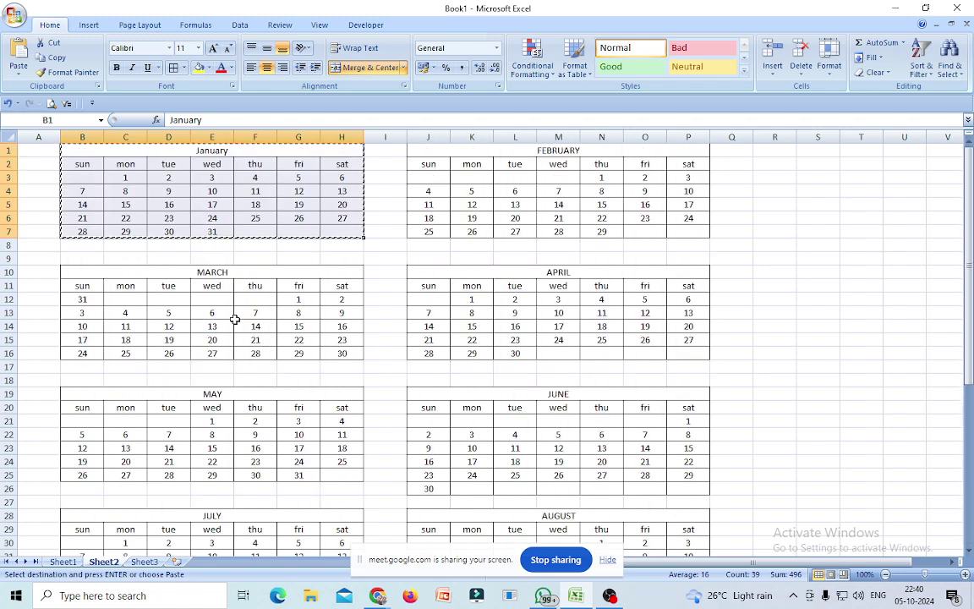
right_click(215, 196)
scroll(420, 404, down, 2)
scroll(406, 416, down, 4)
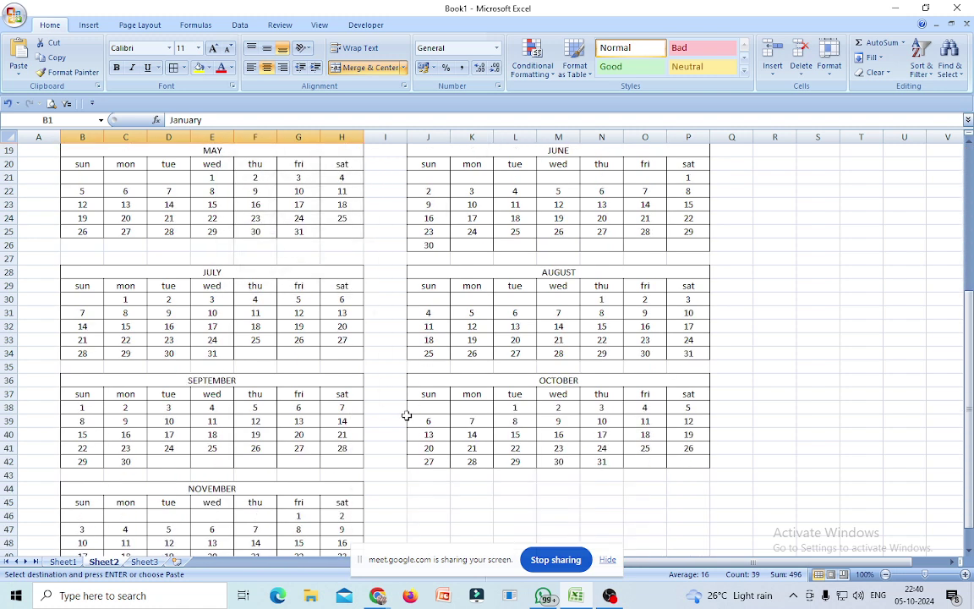
scroll(406, 415, down, 4)
right_click(435, 327)
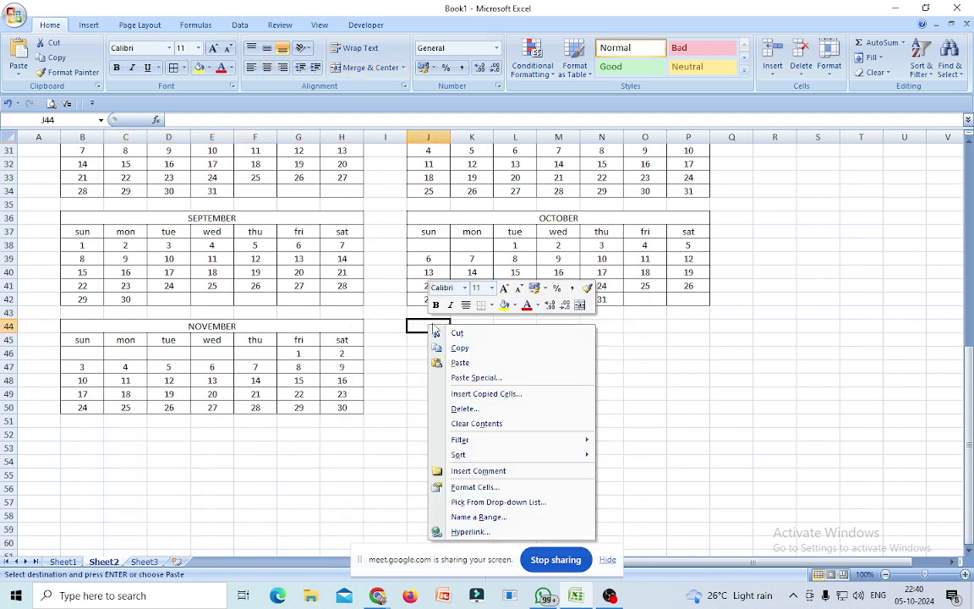
click(460, 362)
click(550, 460)
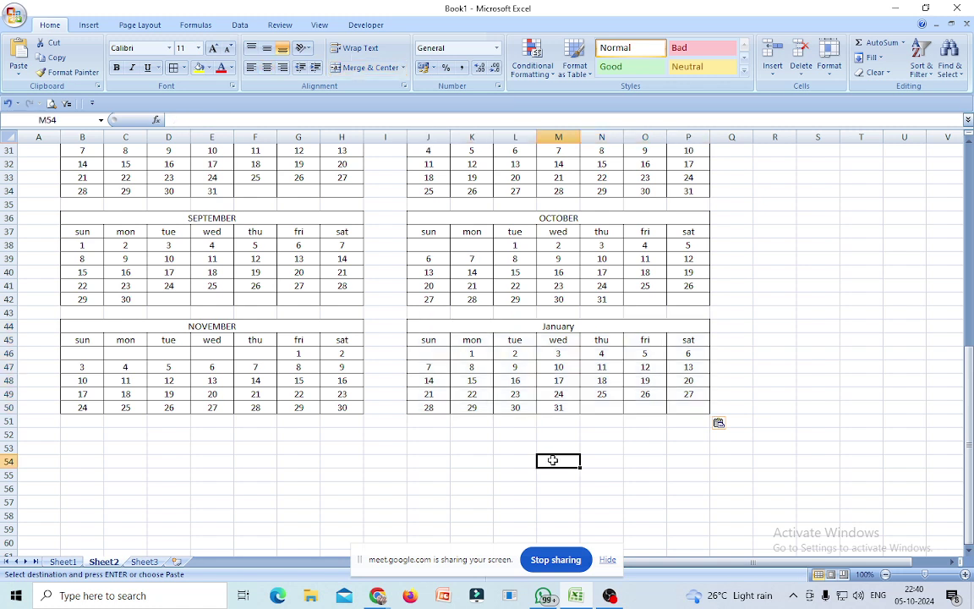
click(421, 353)
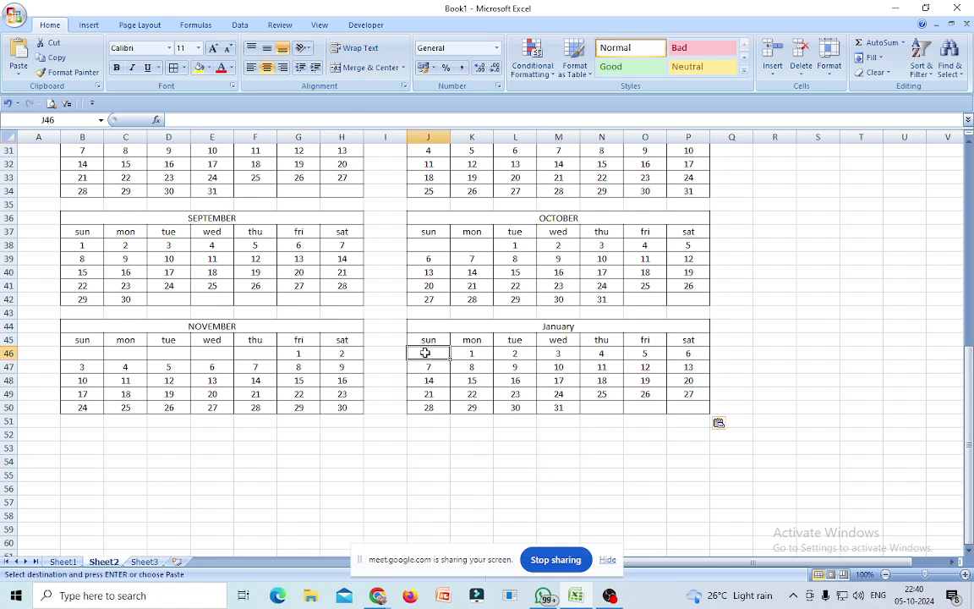
Enter 1 in J46 and =J46+1 in K46, then delete the overflow 32
text(1)
click(468, 353)
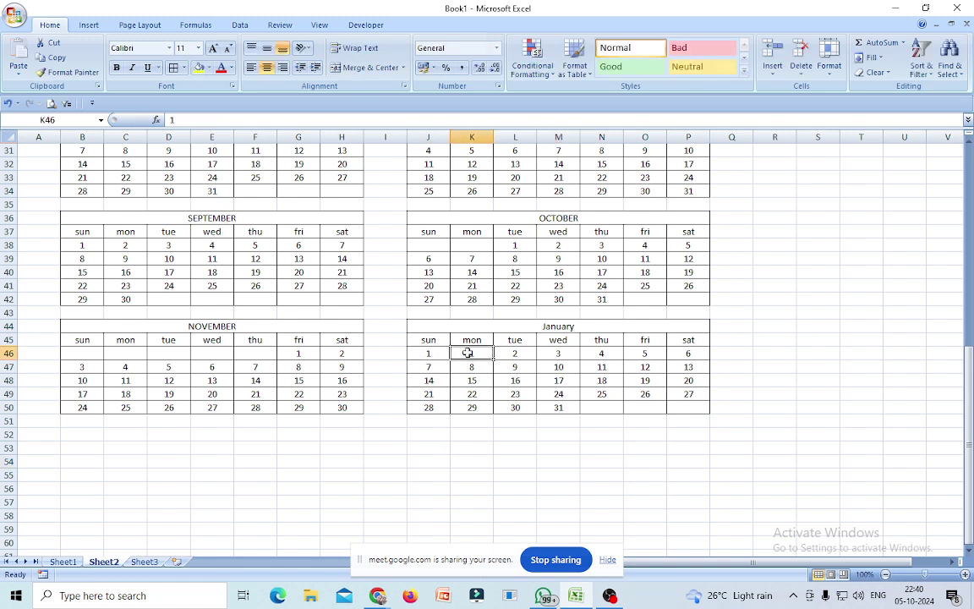
text(=)
click(424, 350)
text(+1)
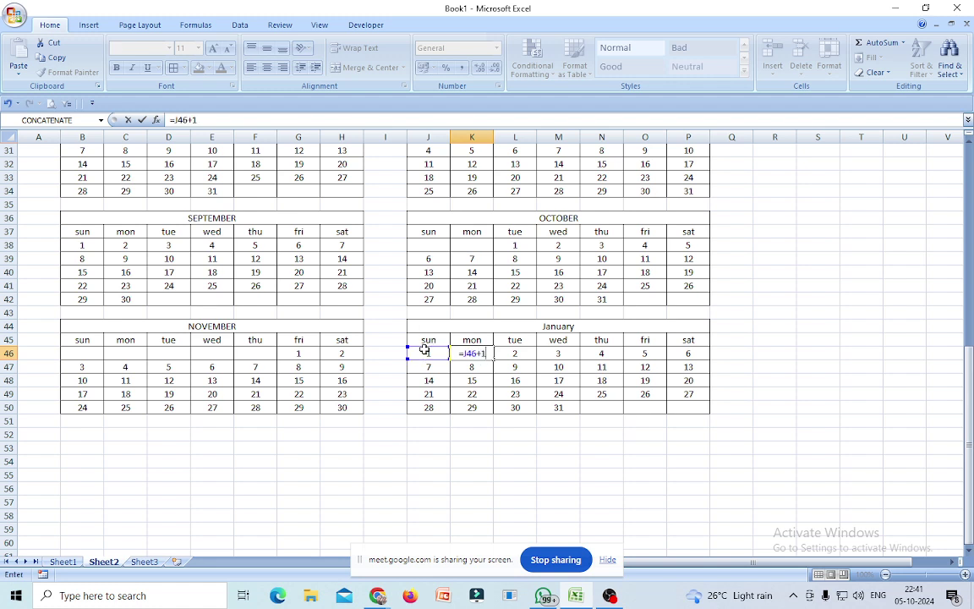
key(Return)
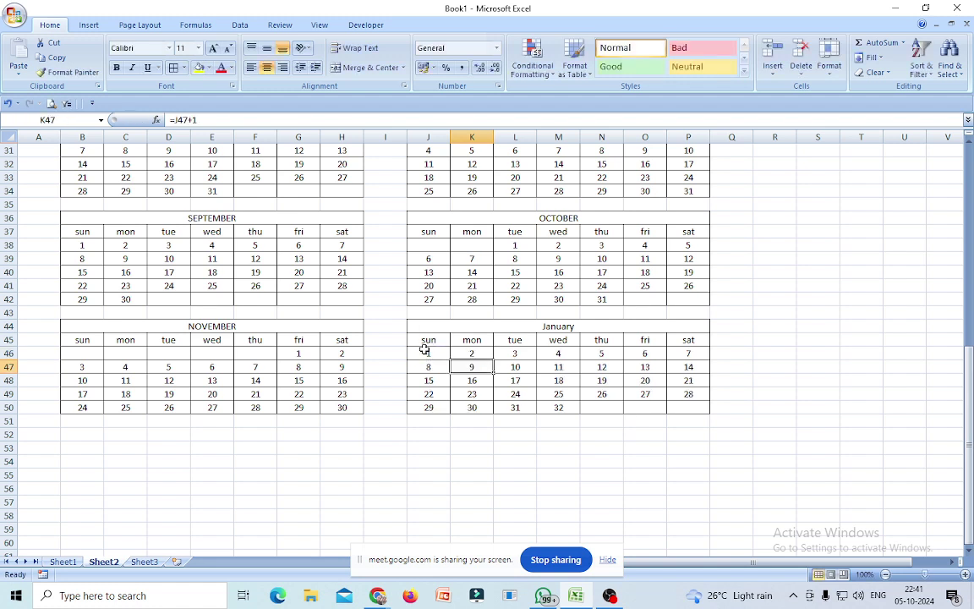
click(559, 407)
key(Delete)
Change the calendar title from January to DECEMBER
click(556, 327)
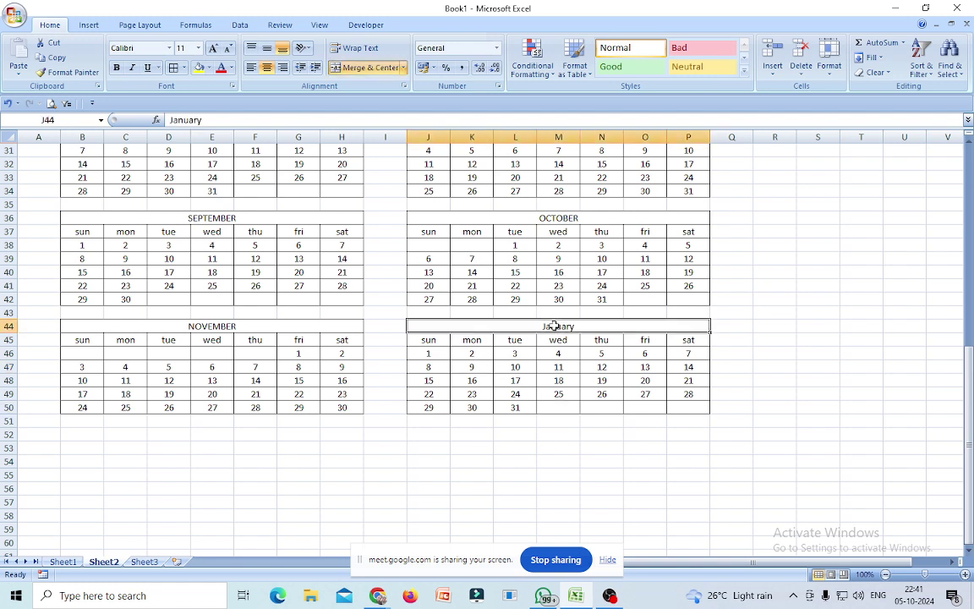
double_click(191, 120)
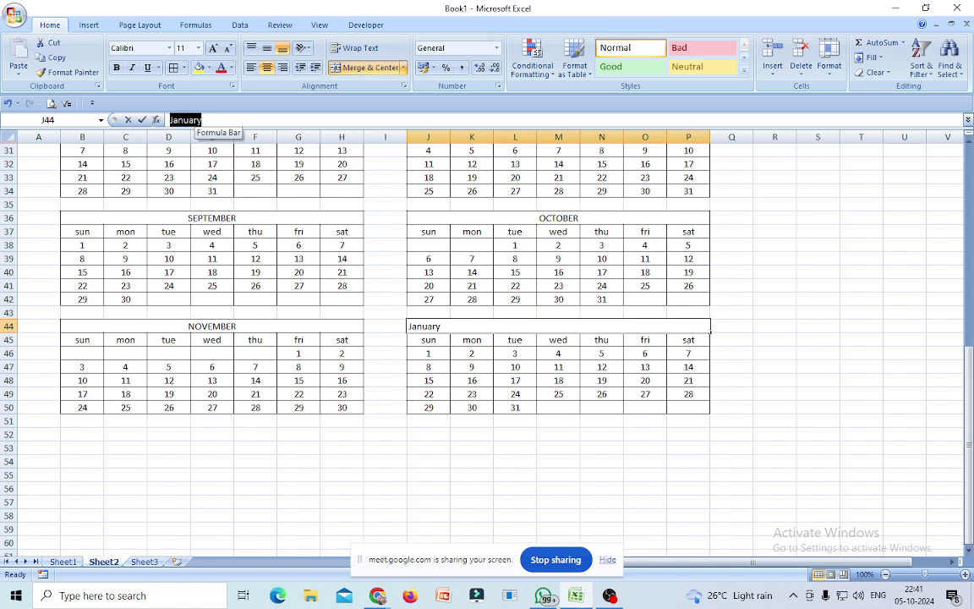
text(DECEMBER)
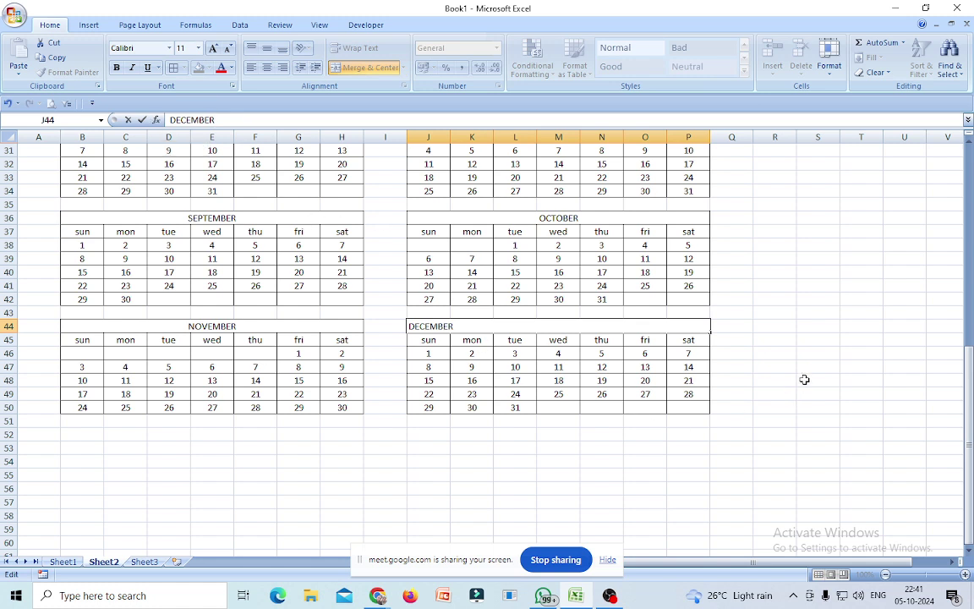
click(808, 377)
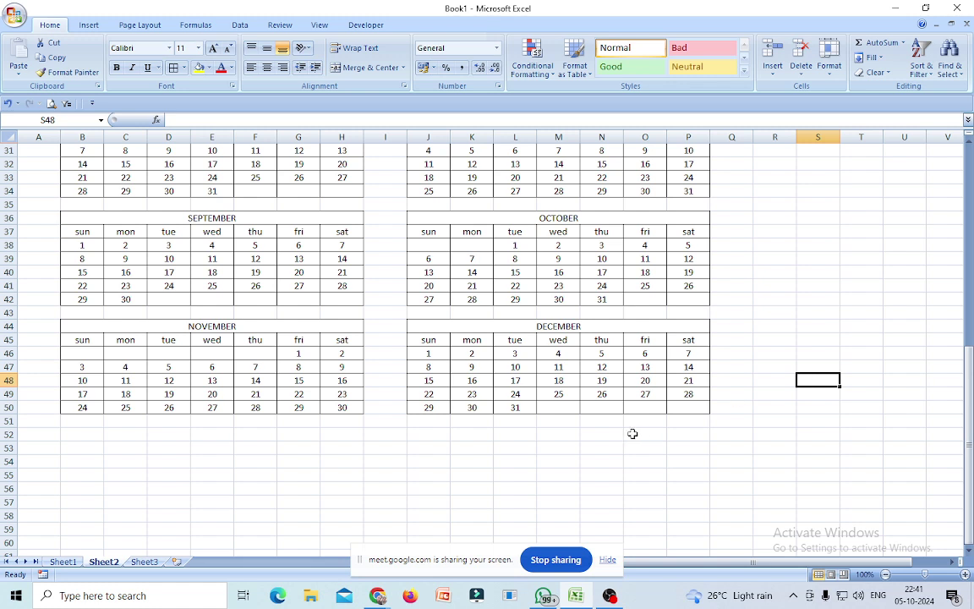
Scroll back to the top of Sheet2 and select the January calendar block B1:H7
scroll(402, 353, up, 4)
scroll(369, 333, up, 3)
scroll(359, 333, up, 3)
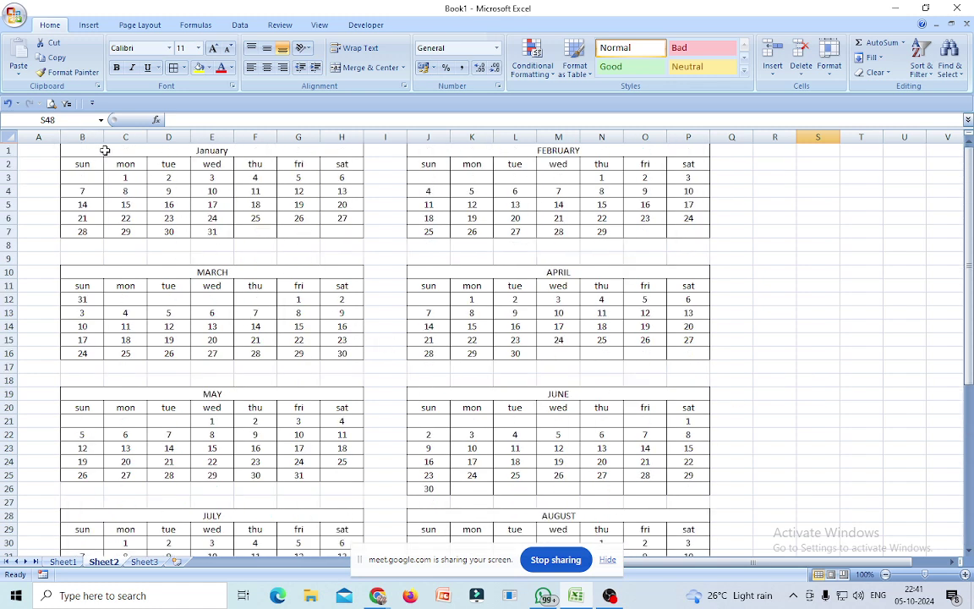
drag(104, 149, 269, 232)
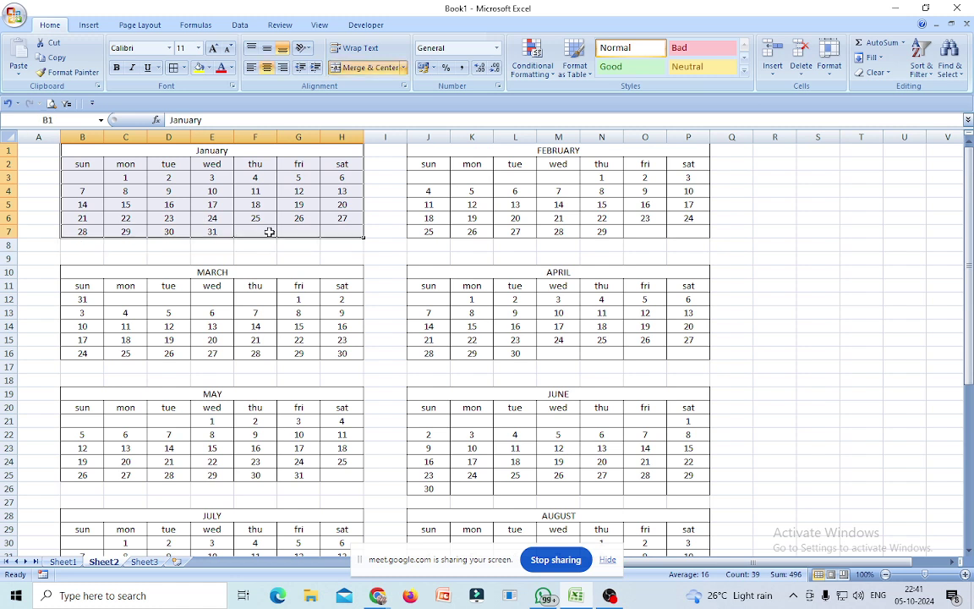
Browse the Insert, Page Layout, Formulas, Data, Review, View and Developer ribbons, ending on Home
click(93, 27)
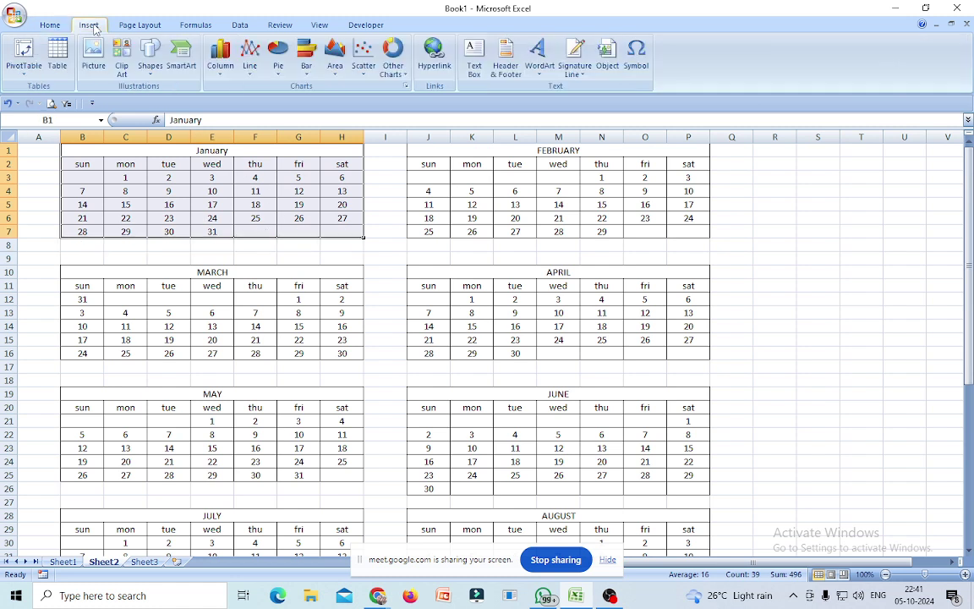
click(131, 28)
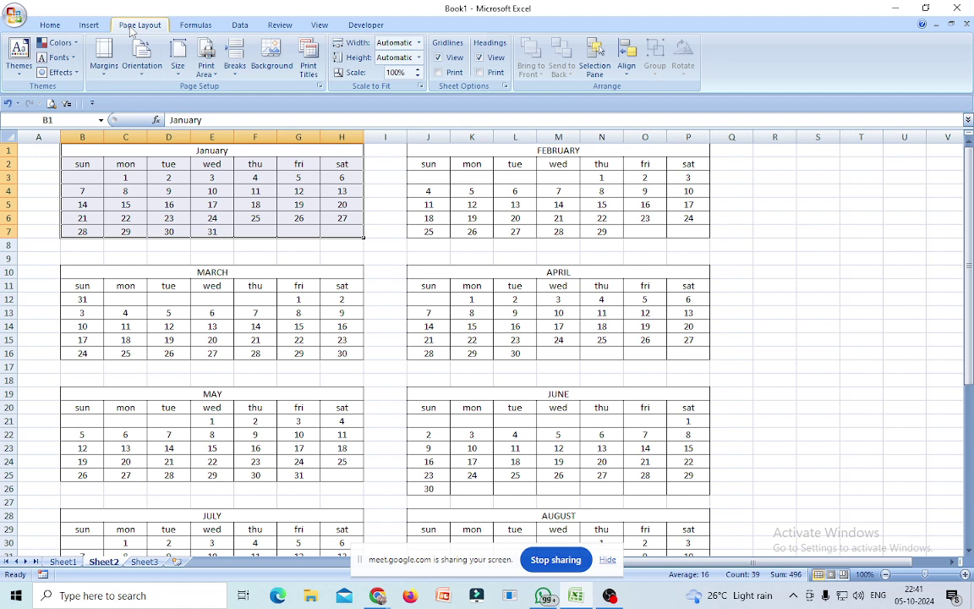
click(190, 26)
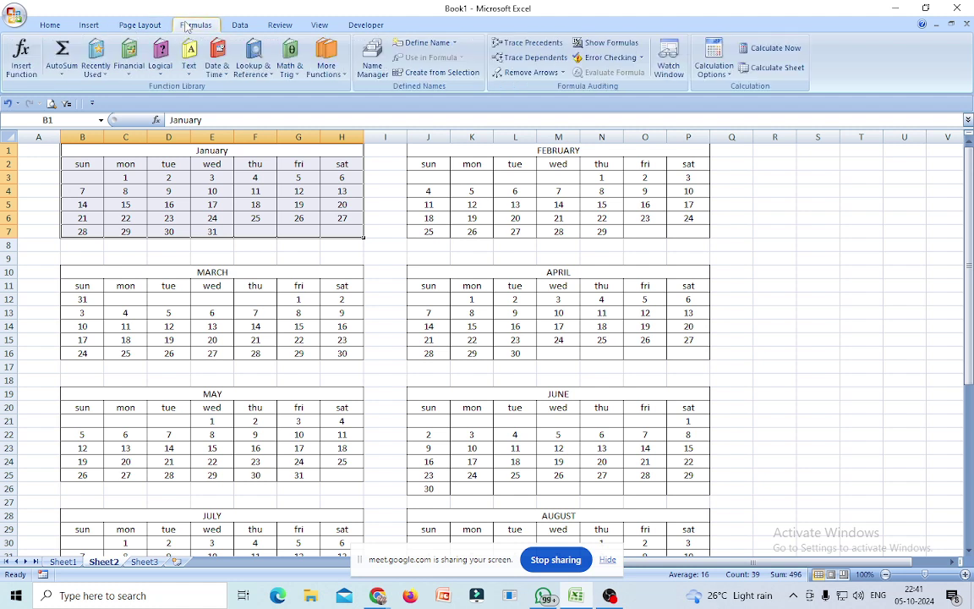
click(241, 25)
click(271, 30)
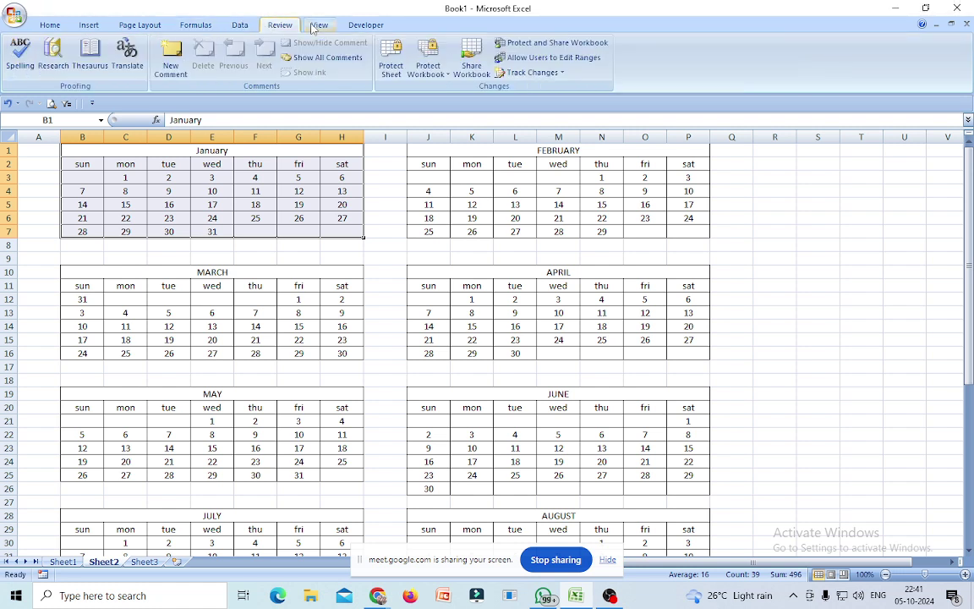
click(314, 29)
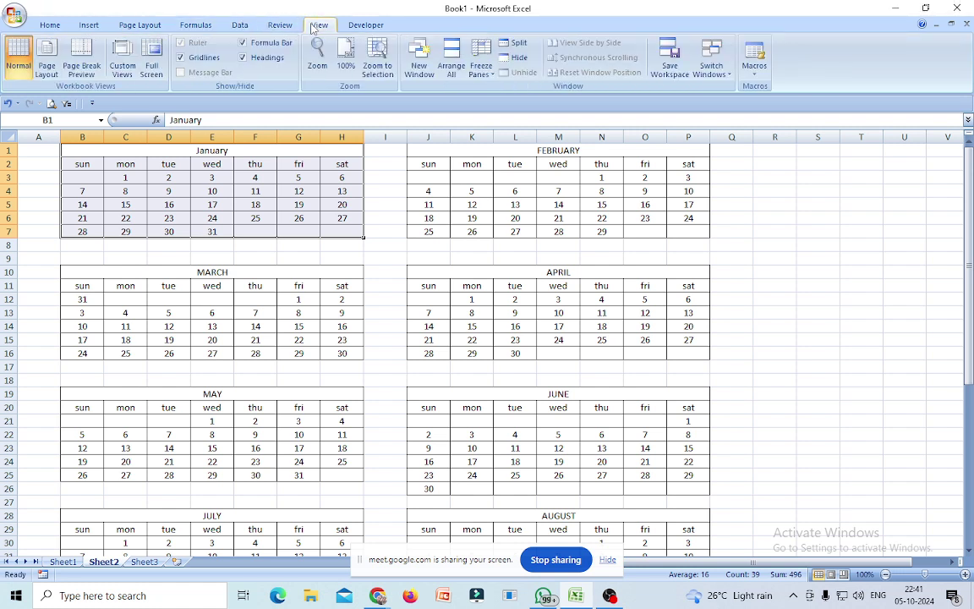
click(367, 26)
click(52, 25)
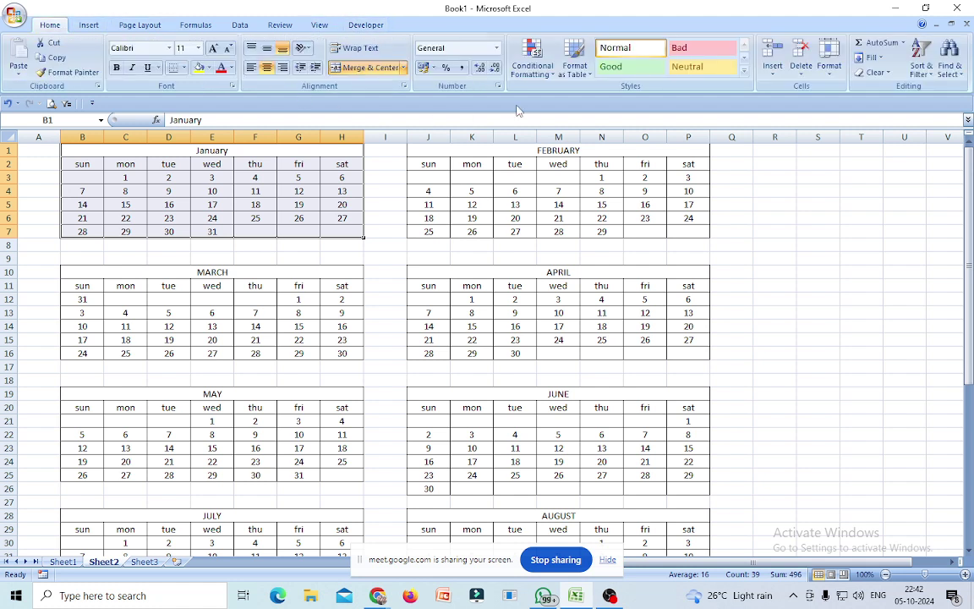
click(589, 77)
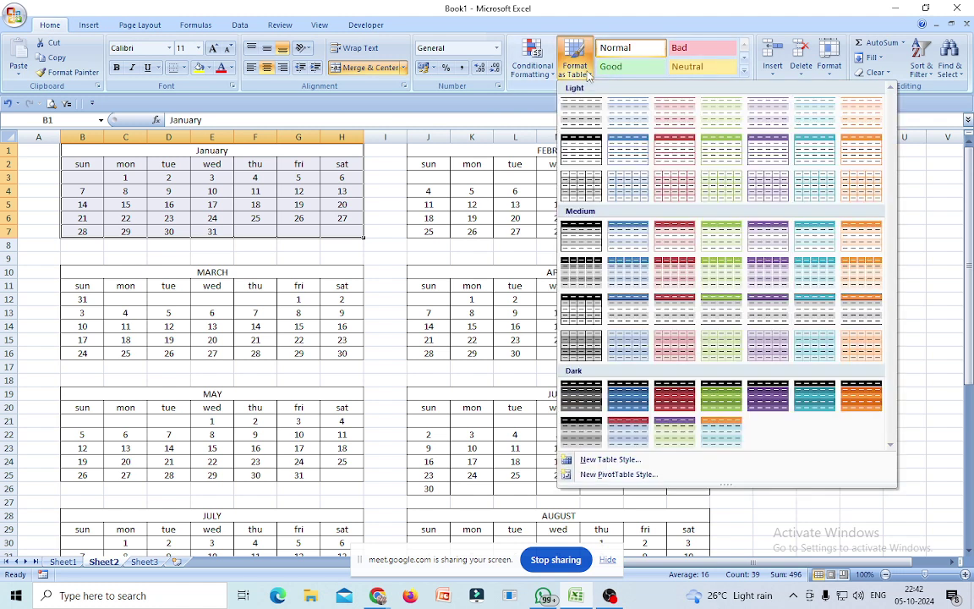
click(616, 148)
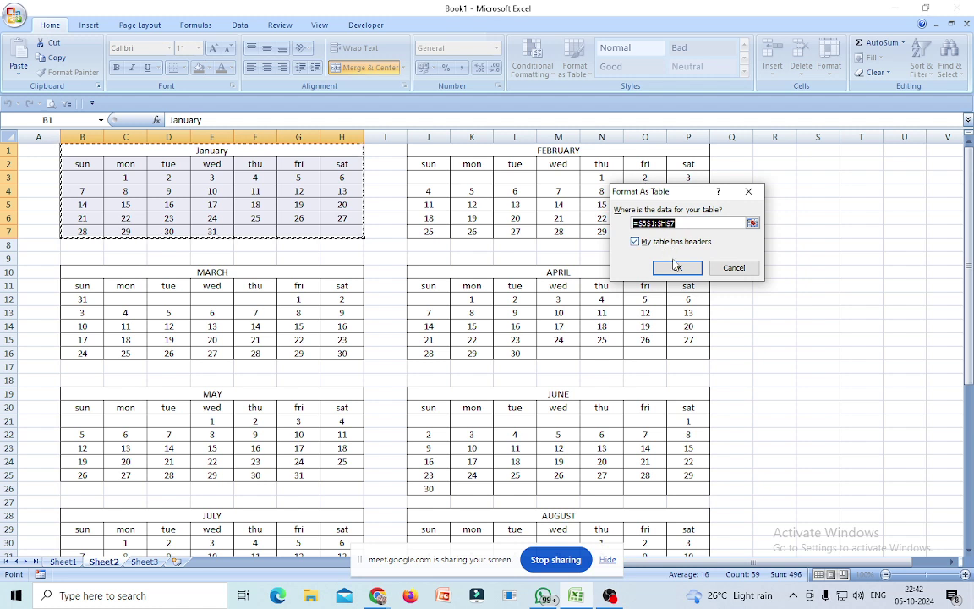
click(677, 268)
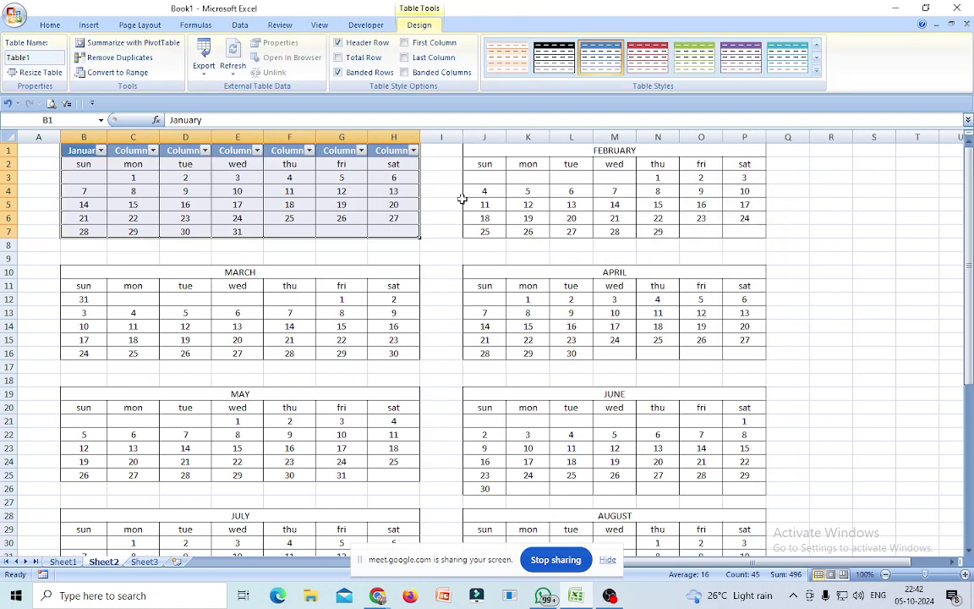
key(ctrl+z)
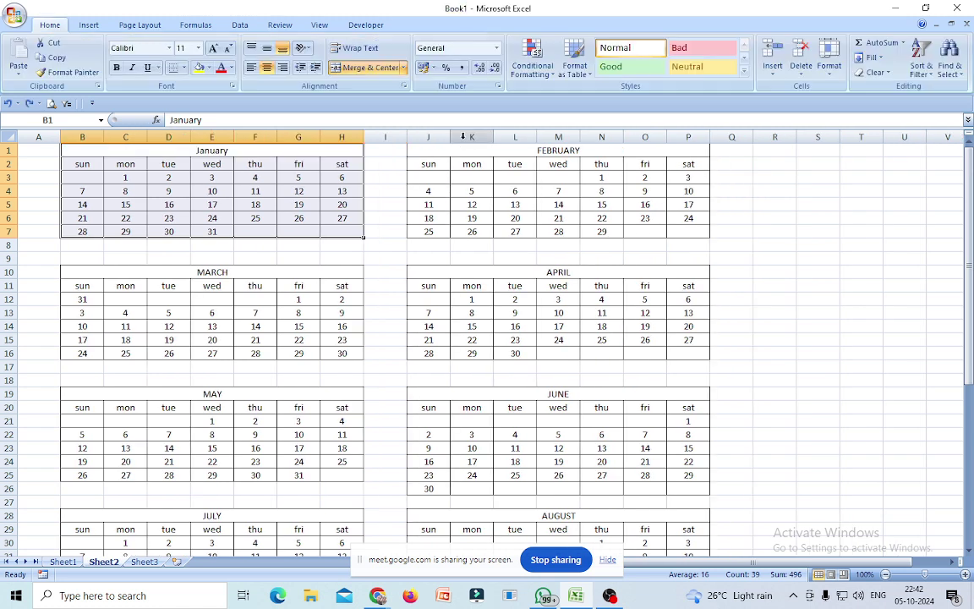
drag(140, 150, 195, 231)
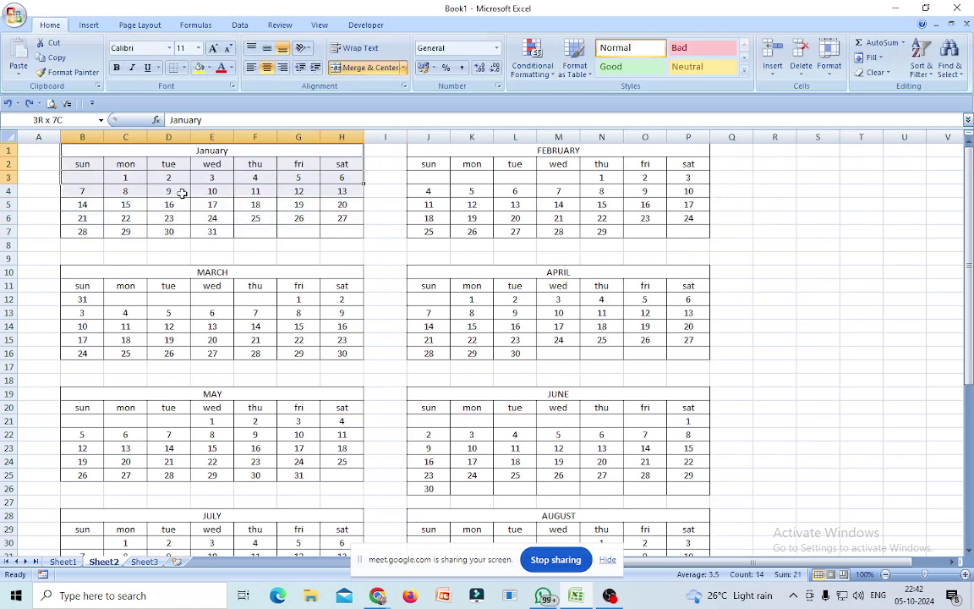
click(586, 77)
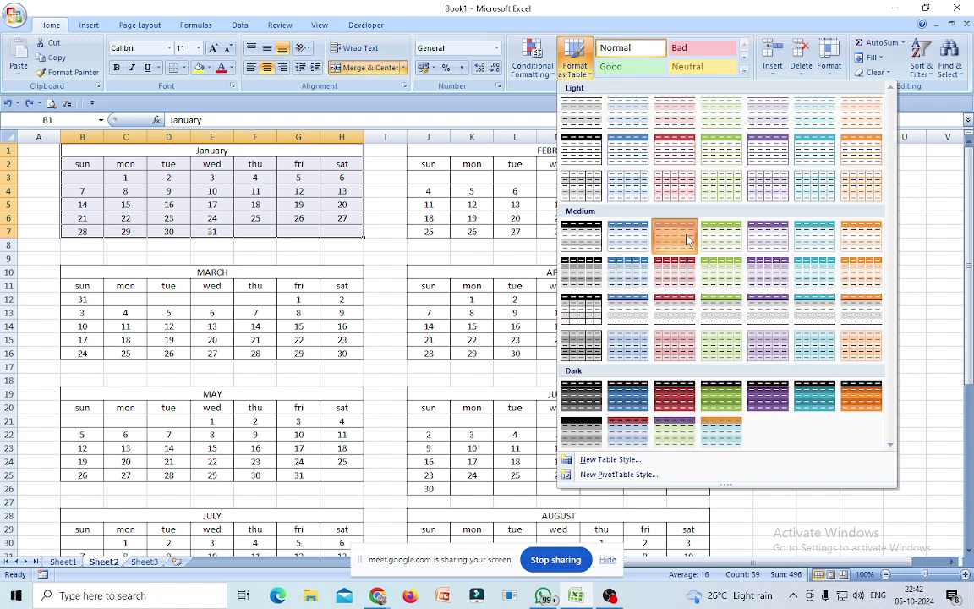
click(688, 240)
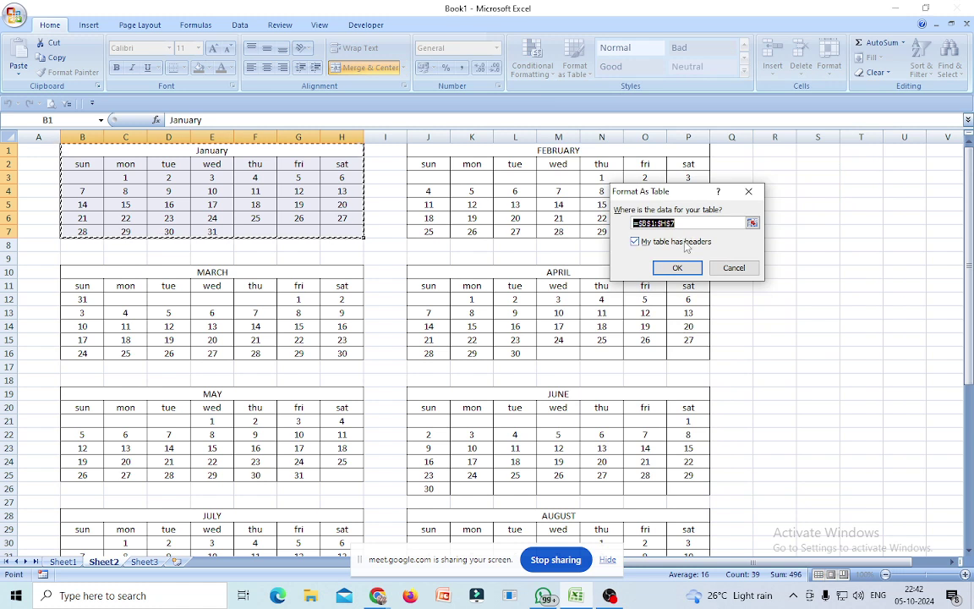
click(660, 269)
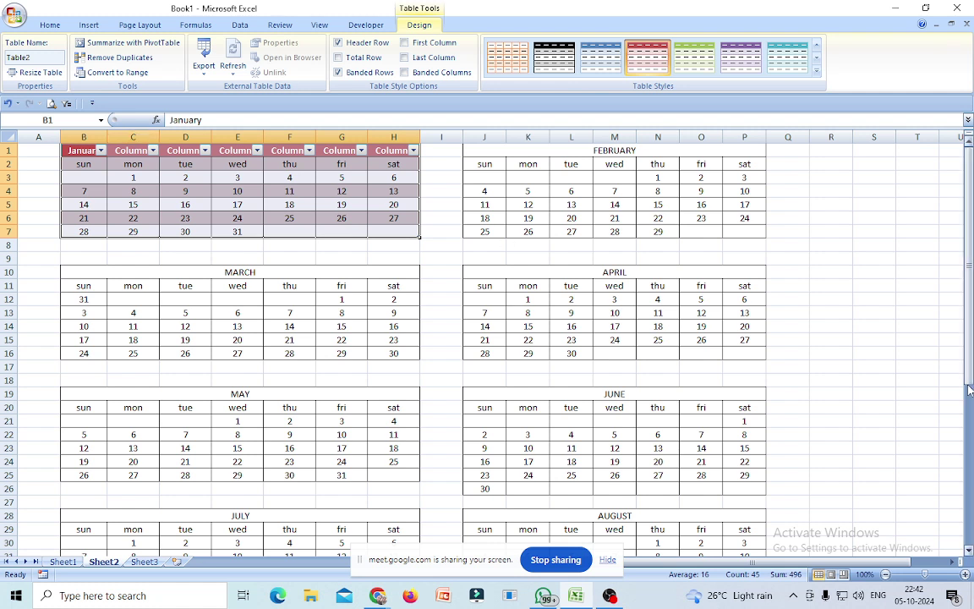
key(ctrl+z)
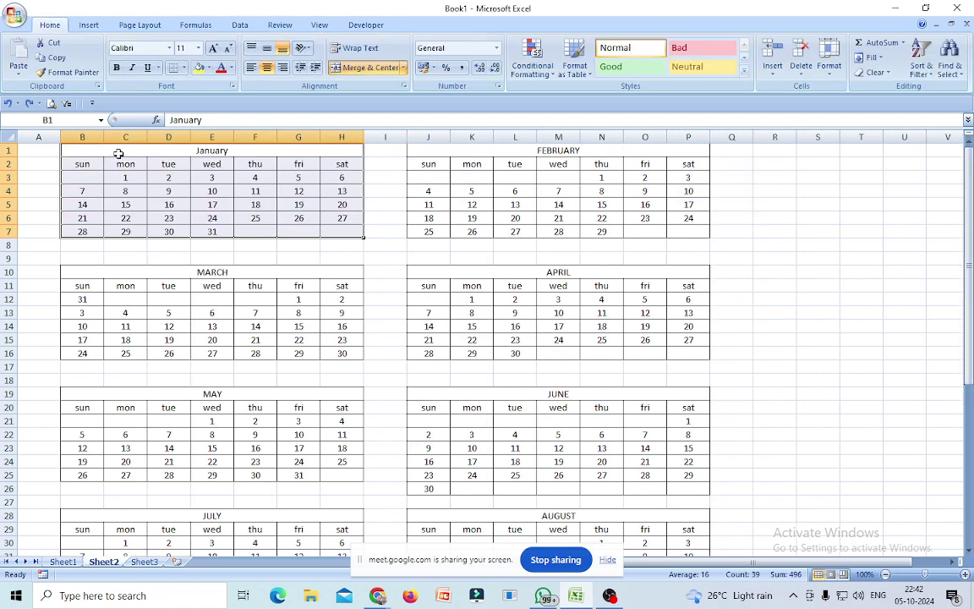
right_click(205, 198)
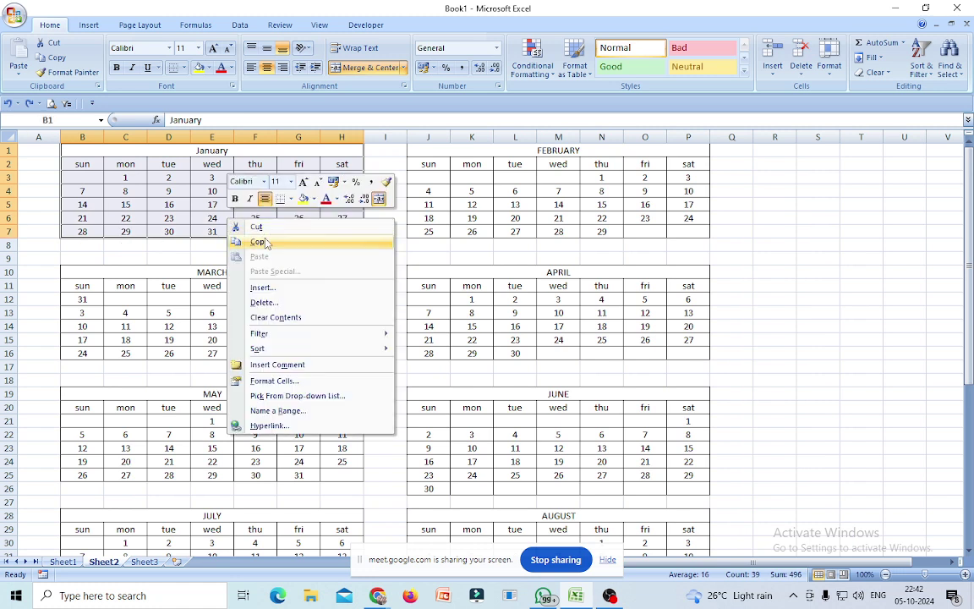
click(265, 242)
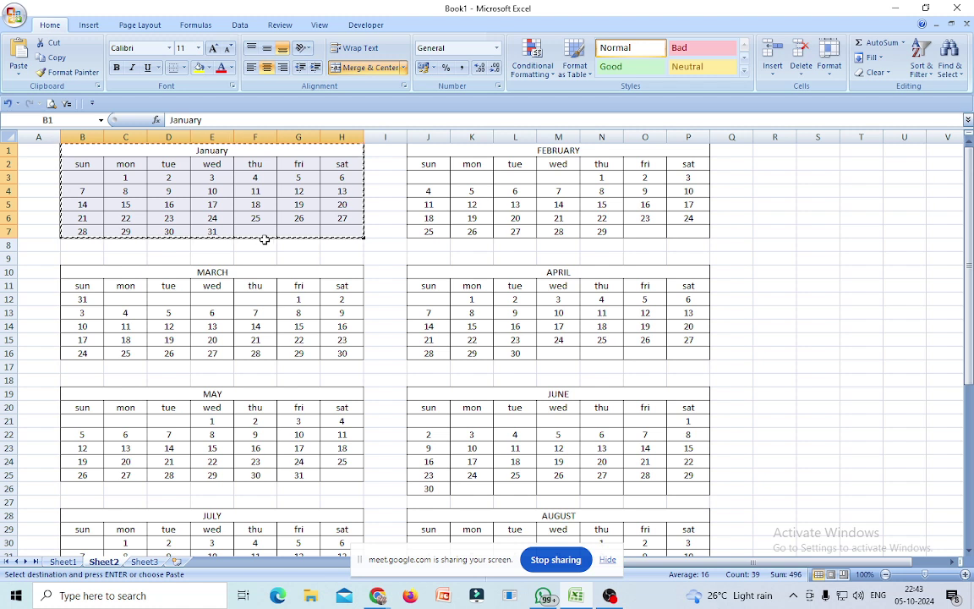
click(862, 363)
key(Escape)
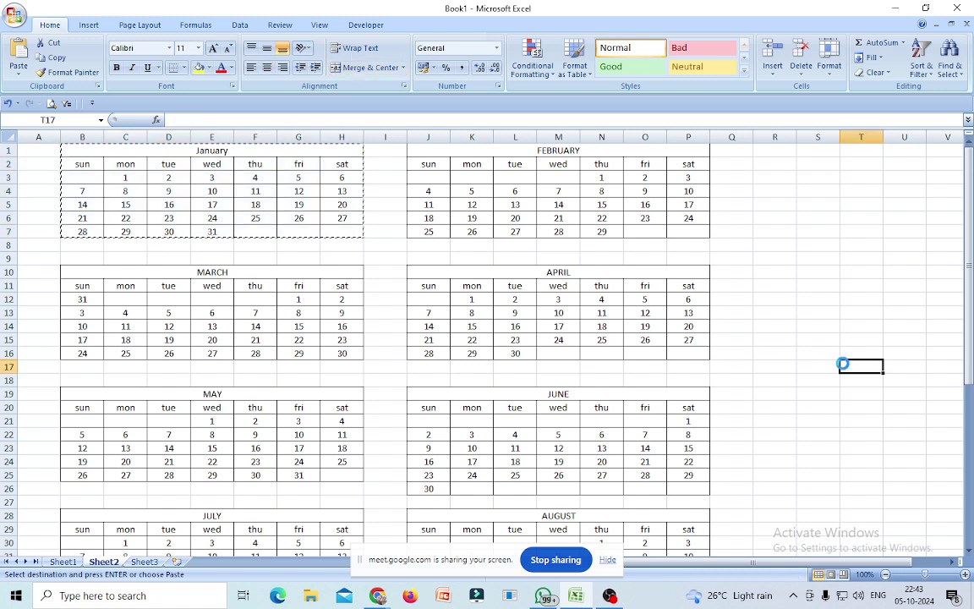
Fill the merged January title B1 yellow and apply the Good cell style to B2:H7
click(121, 154)
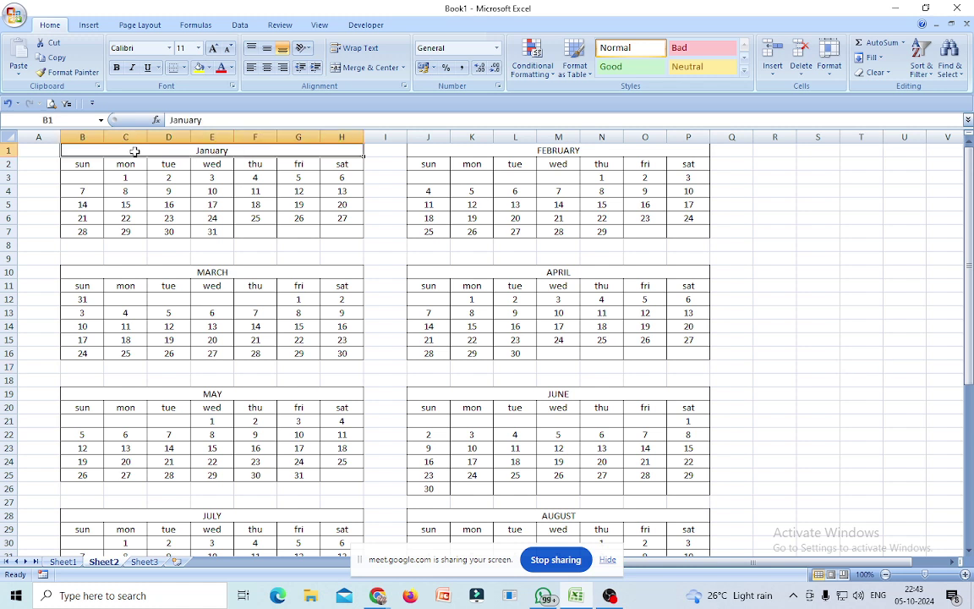
click(200, 69)
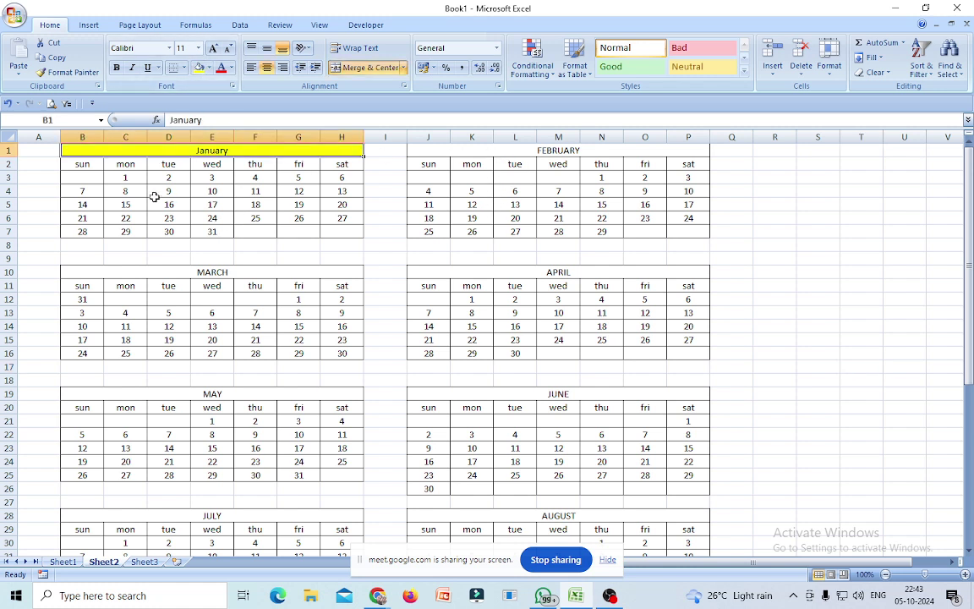
mouse_move(82, 162)
mouse_down()
mouse_move(255, 230)
mouse_move(328, 234)
mouse_up()
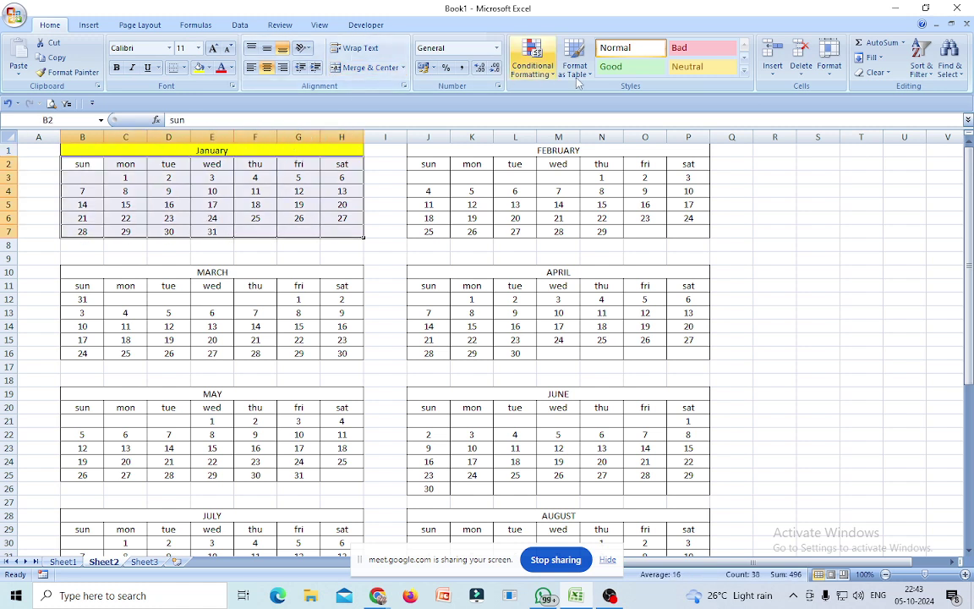
click(626, 74)
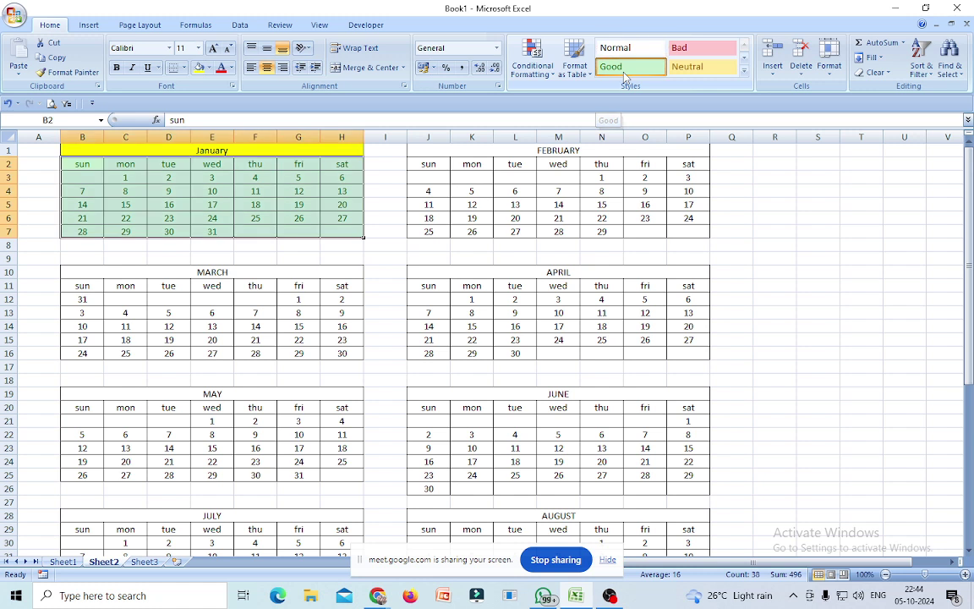
click(827, 351)
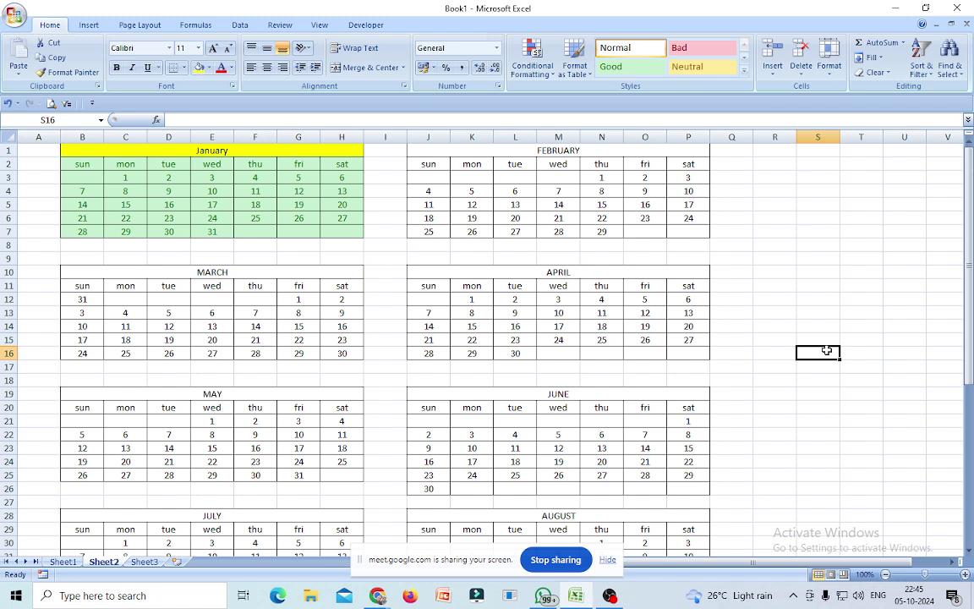
Scroll down to rows 43 onward showing the November and December calendars
scroll(800, 404, down, 4)
scroll(785, 414, down, 2)
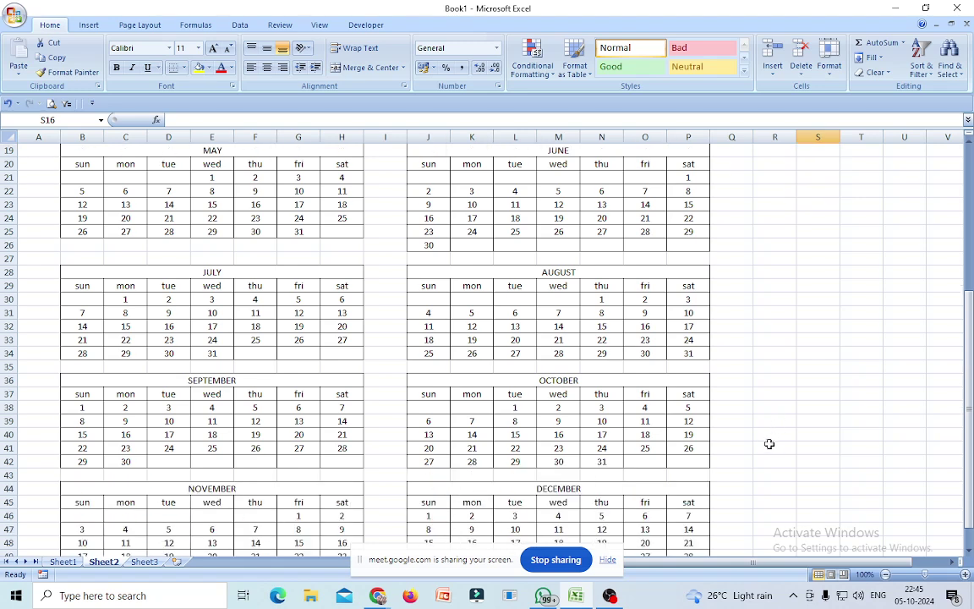
scroll(768, 444, down, 3)
scroll(767, 452, down, 3)
scroll(767, 454, down, 2)
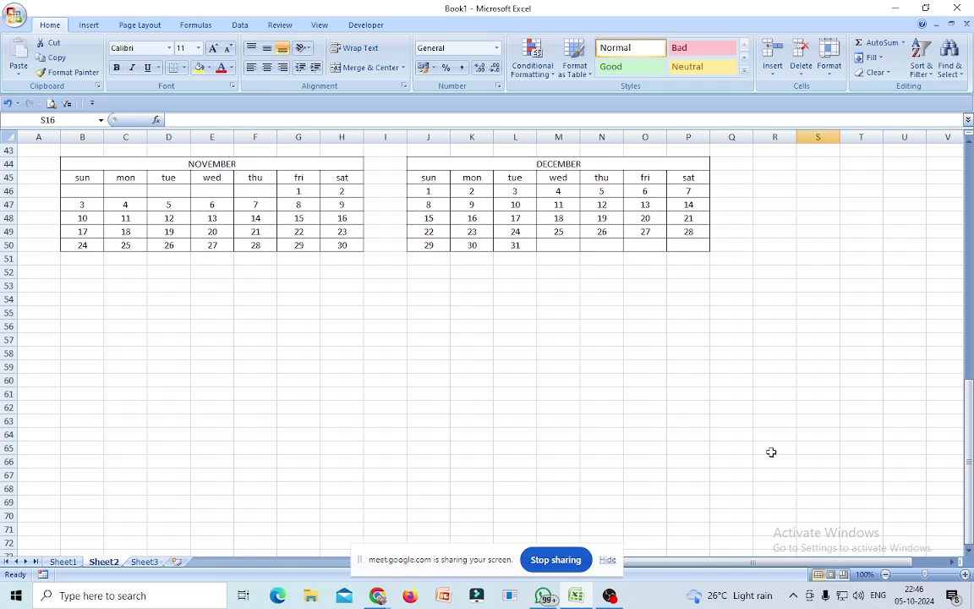
Enter the label SUBJECT in cell D56 below the November calendar
click(175, 324)
text(suBJECT)
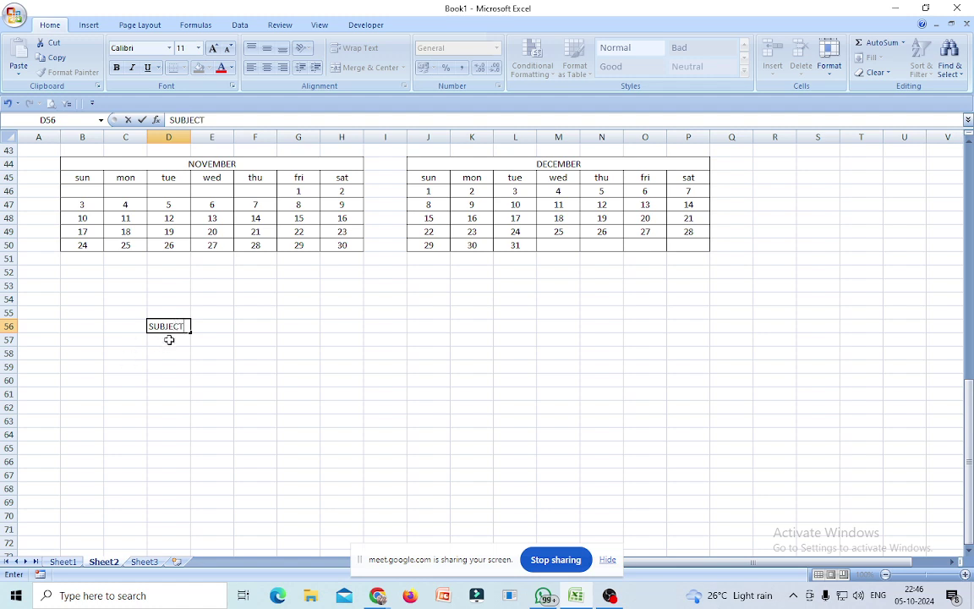
key(Return)
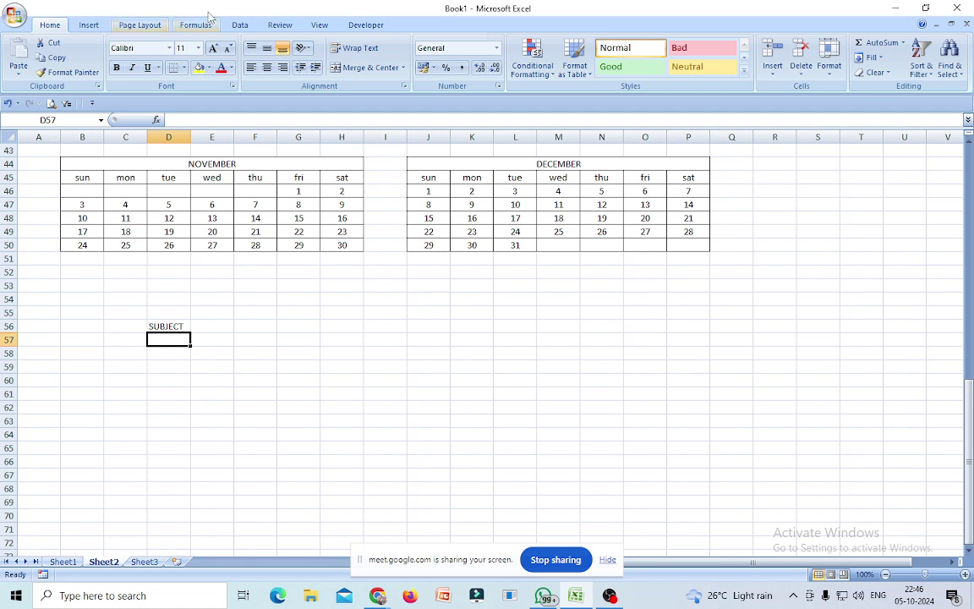
Give D57 list data validation with source BENGALI, HISTORY, GEOGRAPHY, POLI SC
click(240, 25)
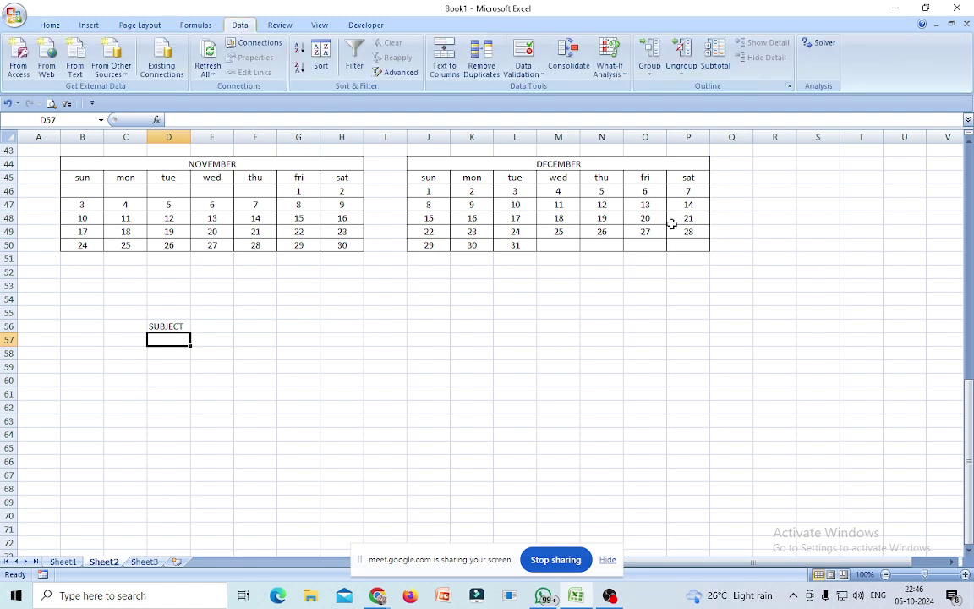
click(531, 71)
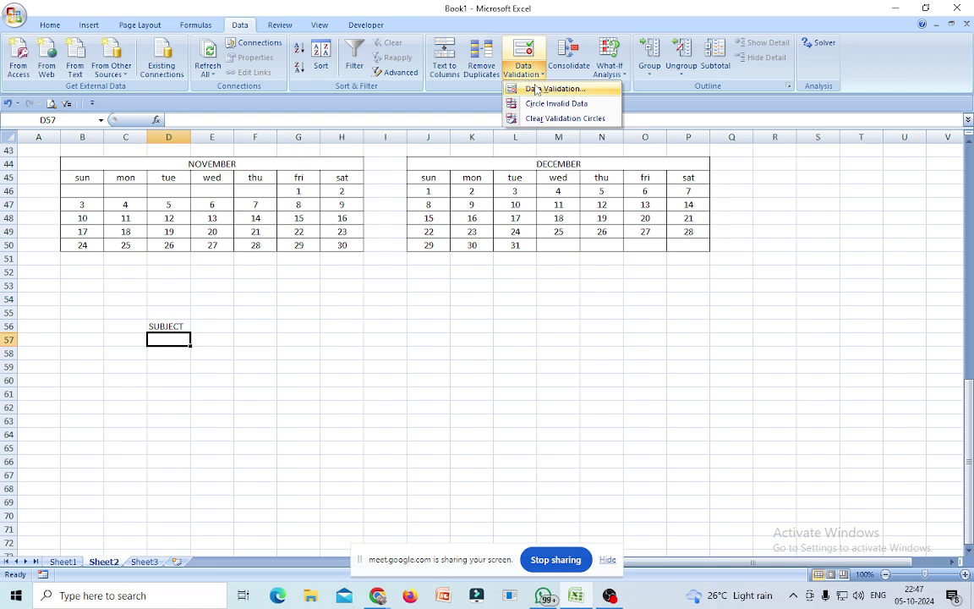
click(554, 88)
click(665, 201)
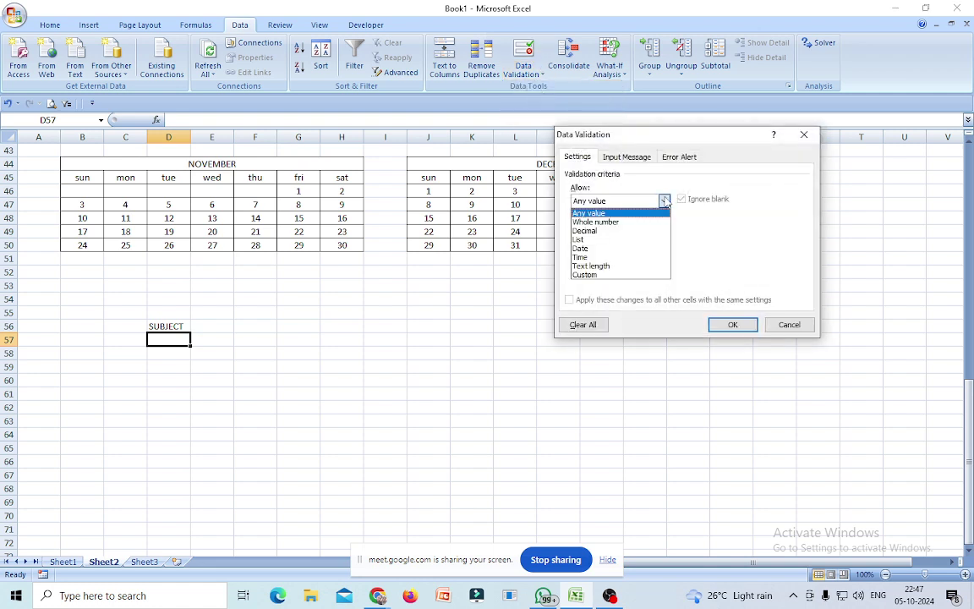
click(582, 240)
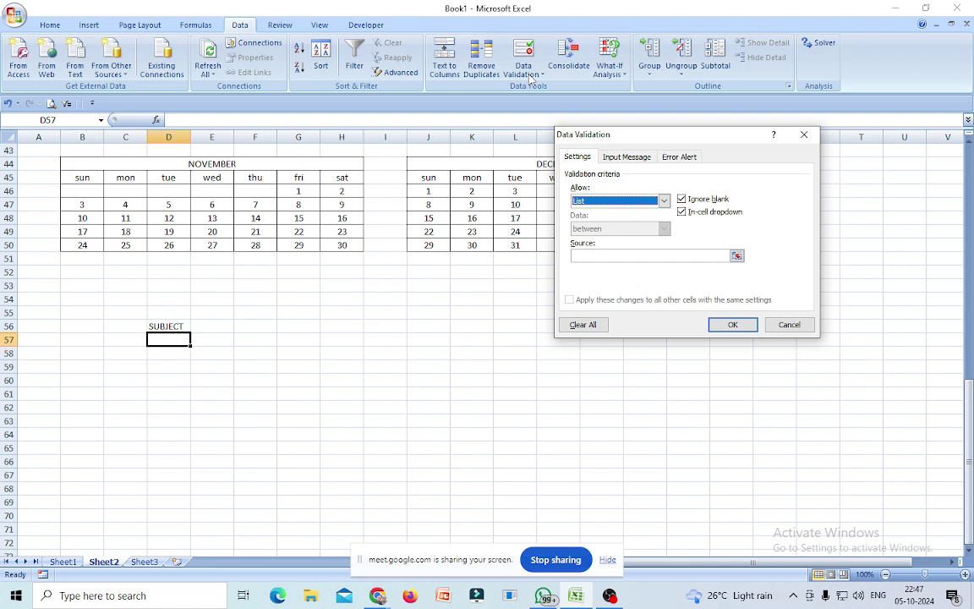
click(590, 256)
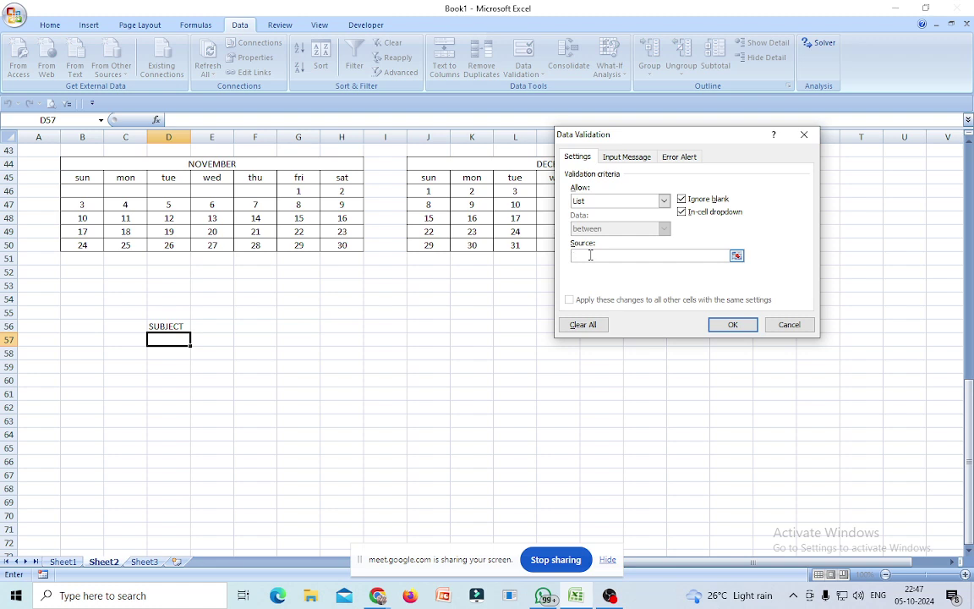
text(BENGALI)
text(,HISTORY,GEOGRAPH)
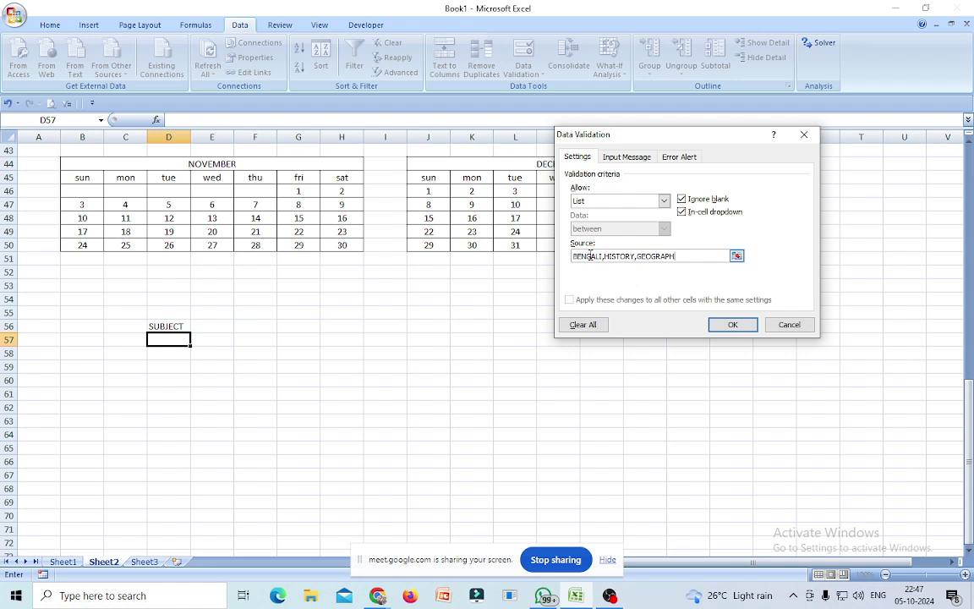
text(Y)
text(,POLI SC.)
click(733, 326)
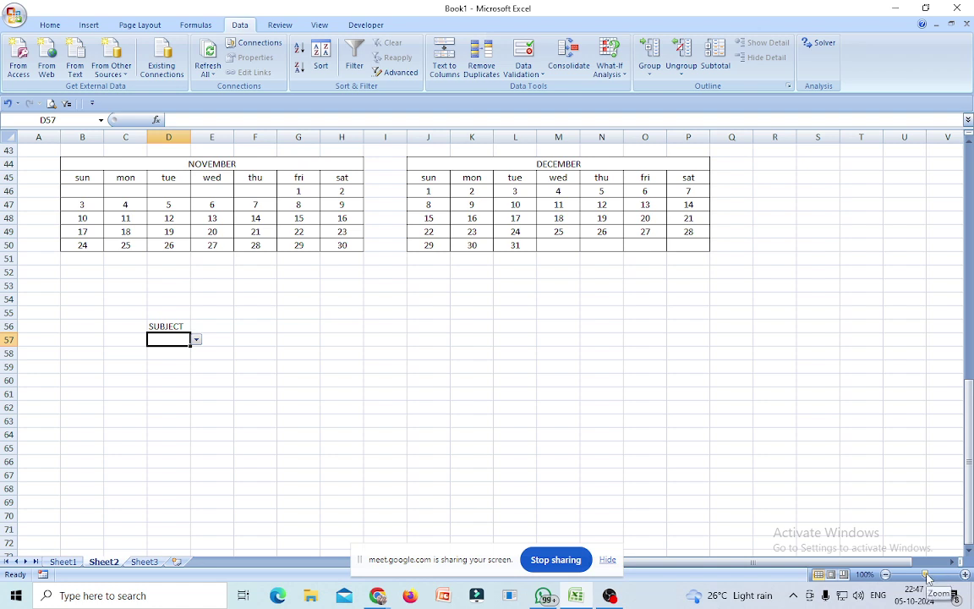
Try HISTORY and then BENGALI from the D57 subject dropdown
ctrl+scroll(841, 523, up, 4)
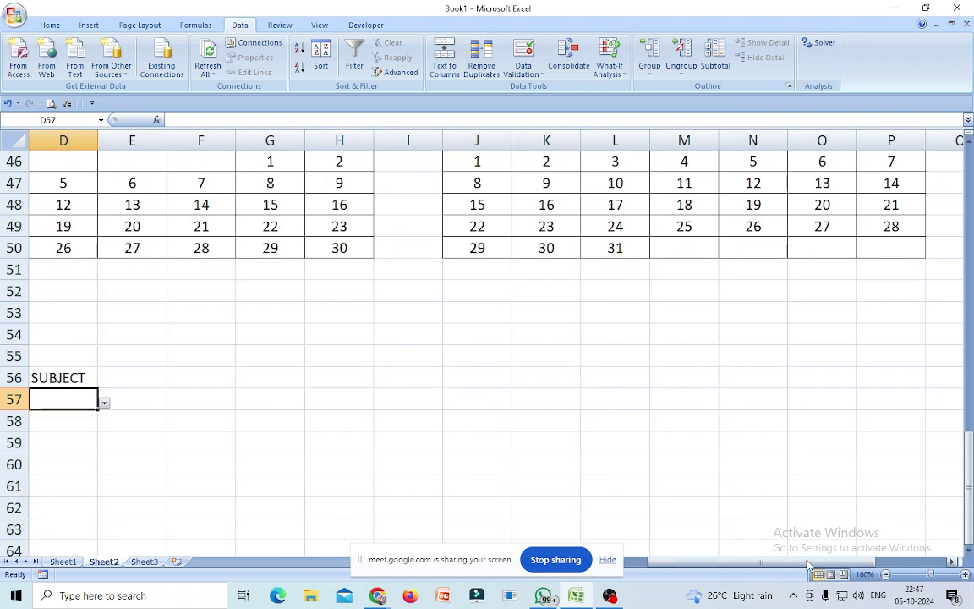
scroll(583, 507, left, 3)
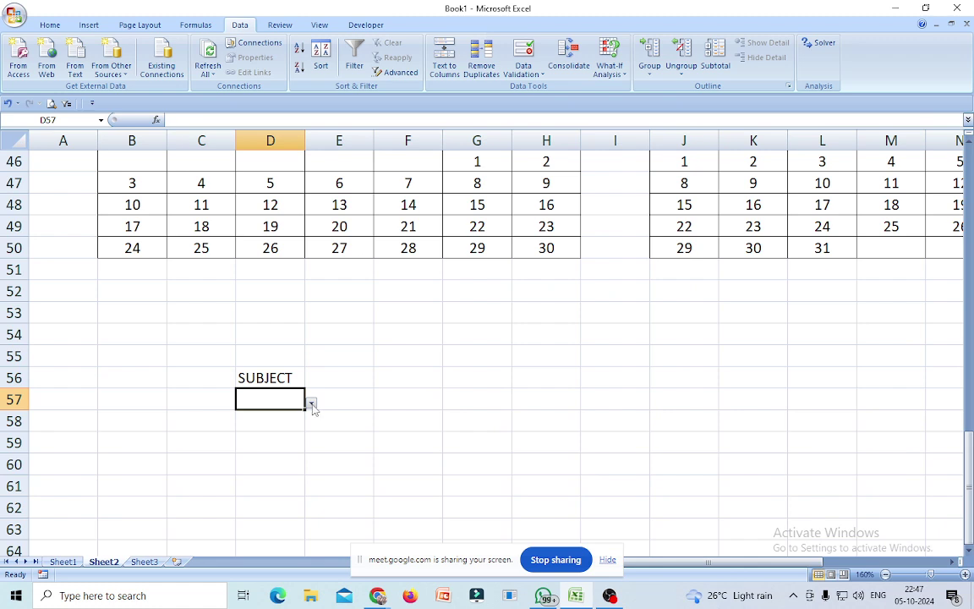
click(311, 405)
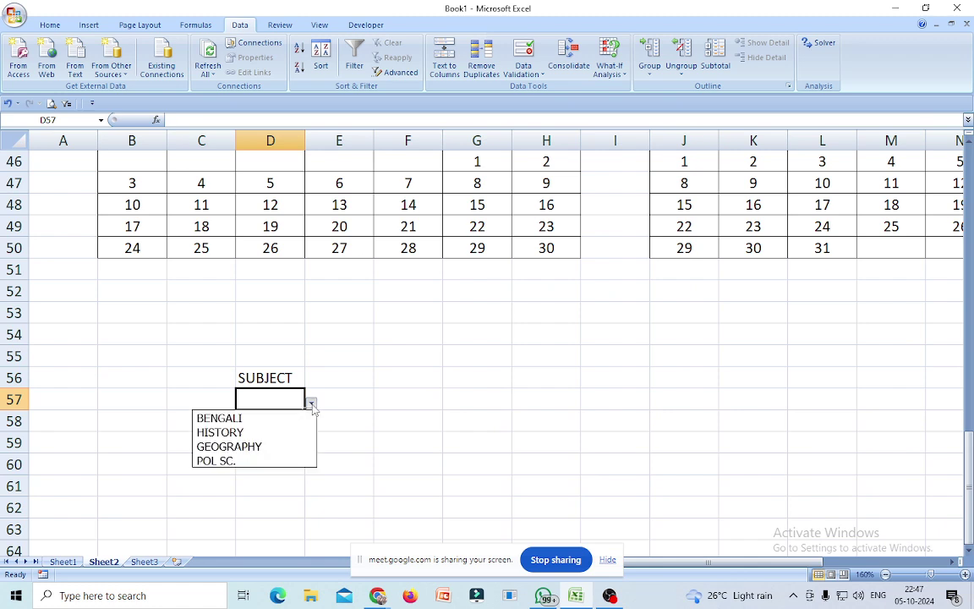
click(239, 433)
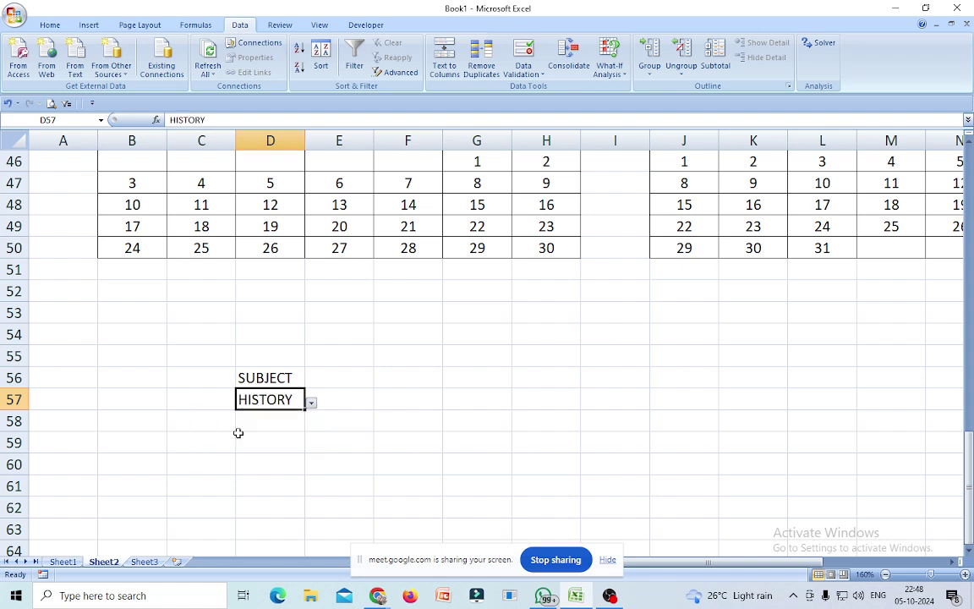
click(311, 403)
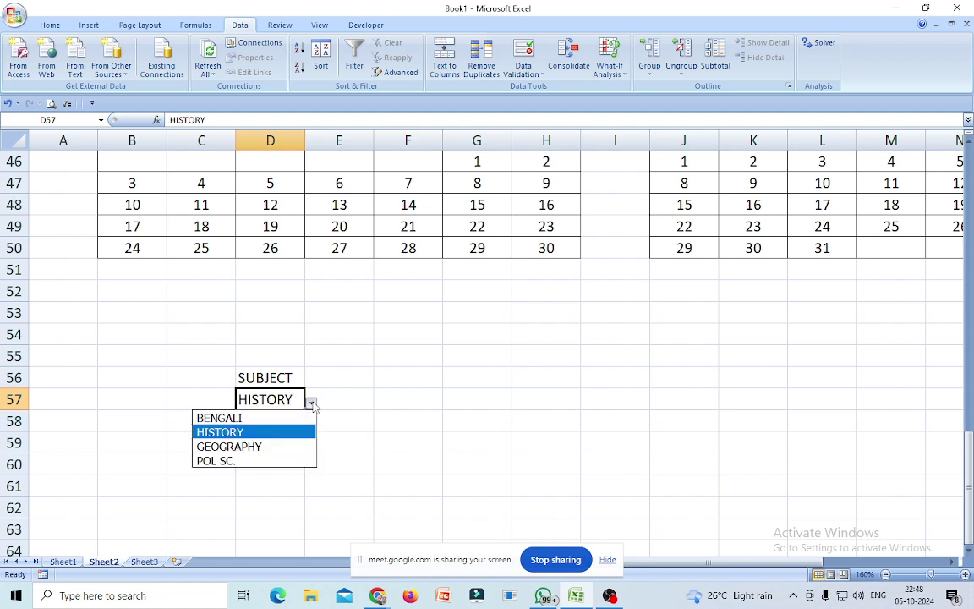
click(212, 418)
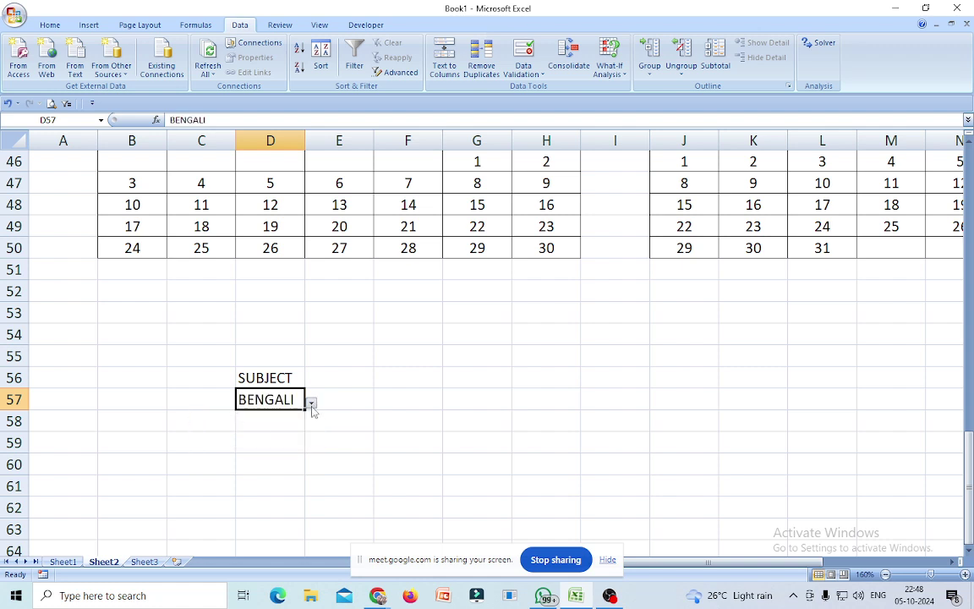
Settle on GEOGRAPHY in D57 and autofit column D to its width
click(311, 403)
click(250, 446)
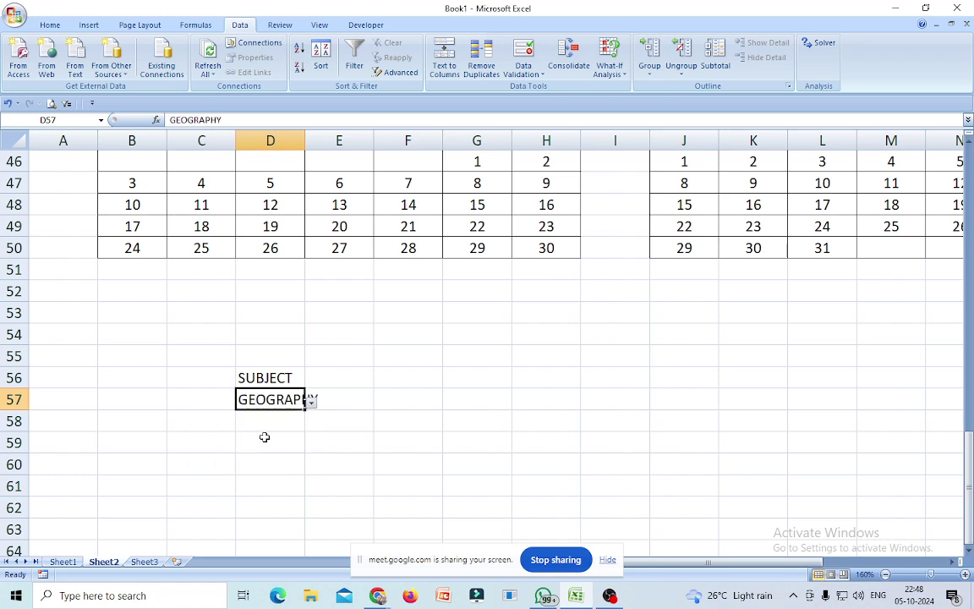
click(311, 403)
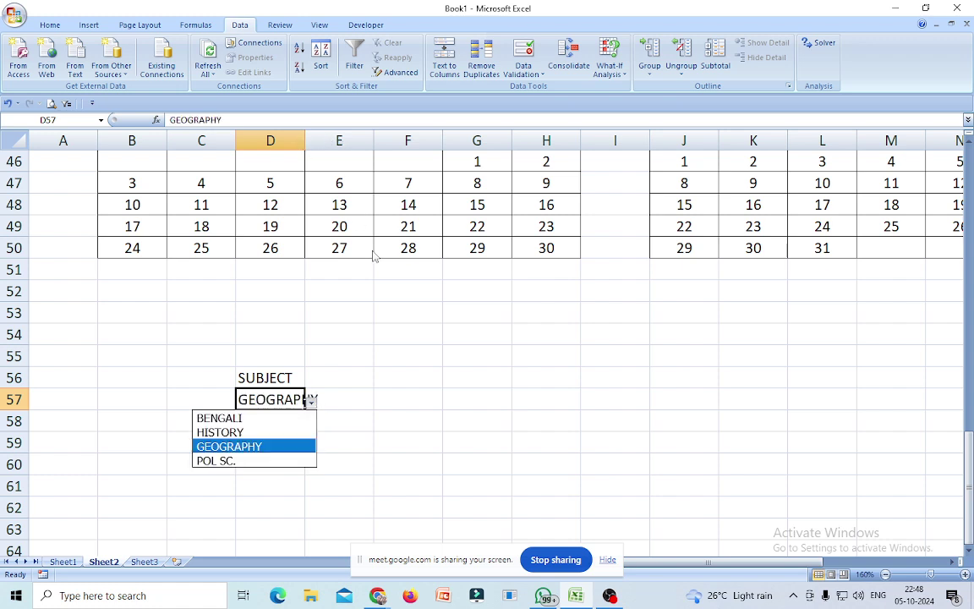
key(Escape)
double_click(304, 139)
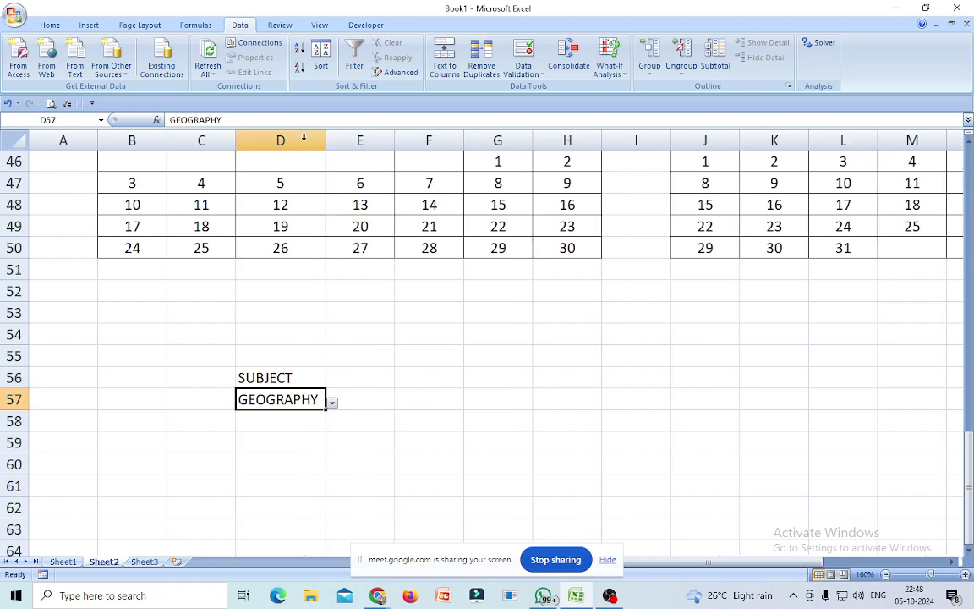
click(367, 404)
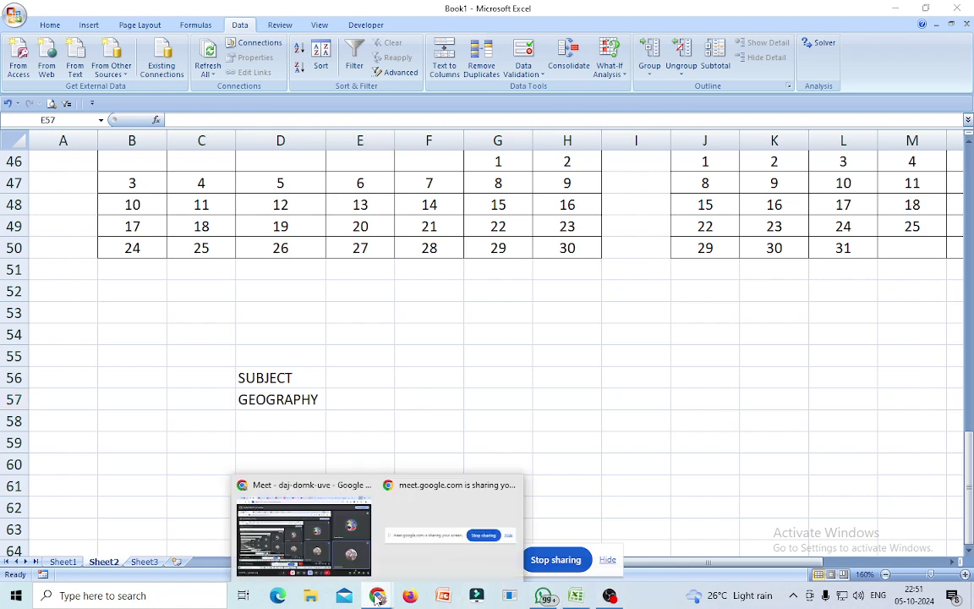
Leave the Google Meet call and close the Meet tab
mouse_move(377, 596)
click(347, 548)
click(653, 555)
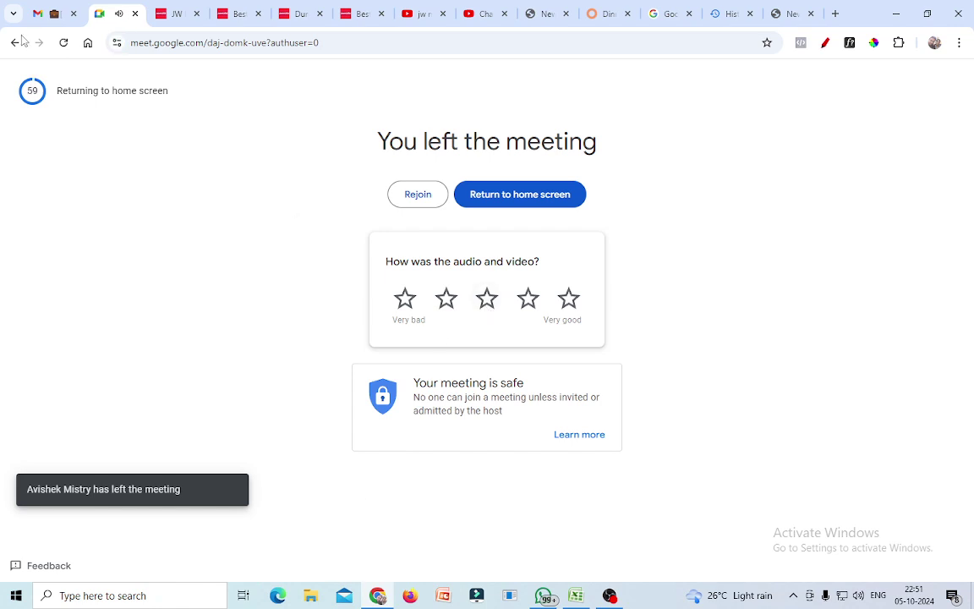
click(135, 14)
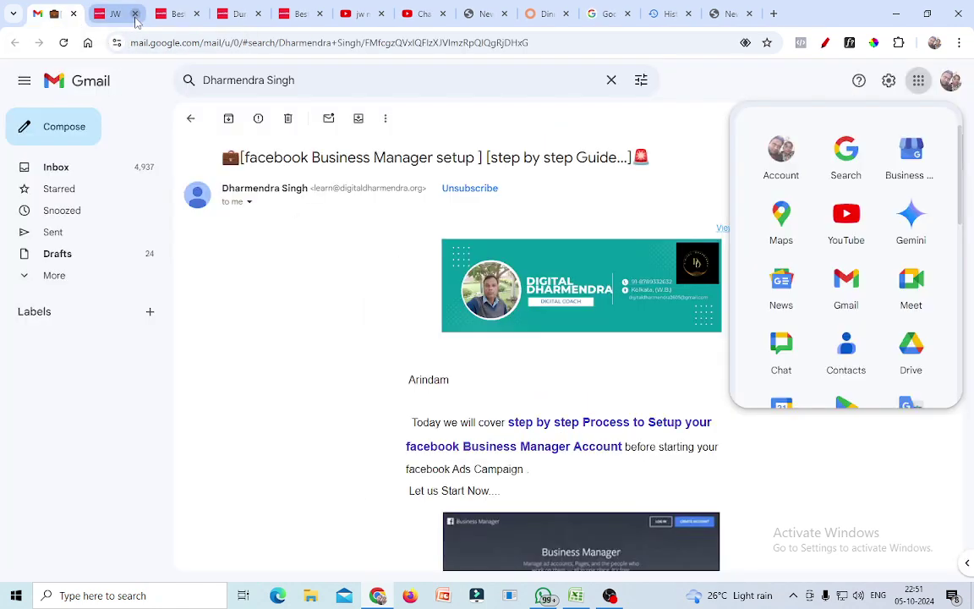
Open and close WhatsApp, then switch to the OBS Studio recorder
click(544, 595)
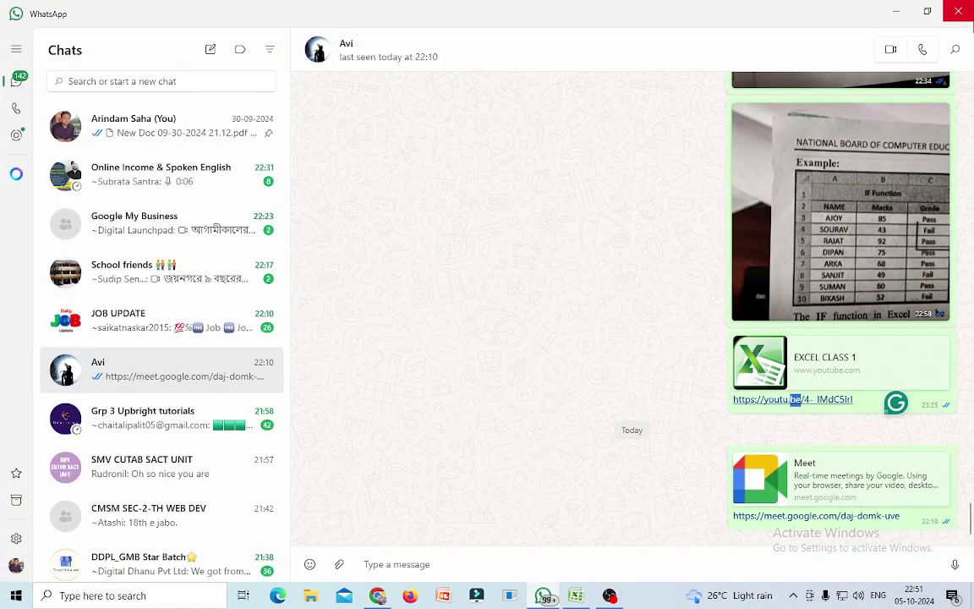
click(959, 13)
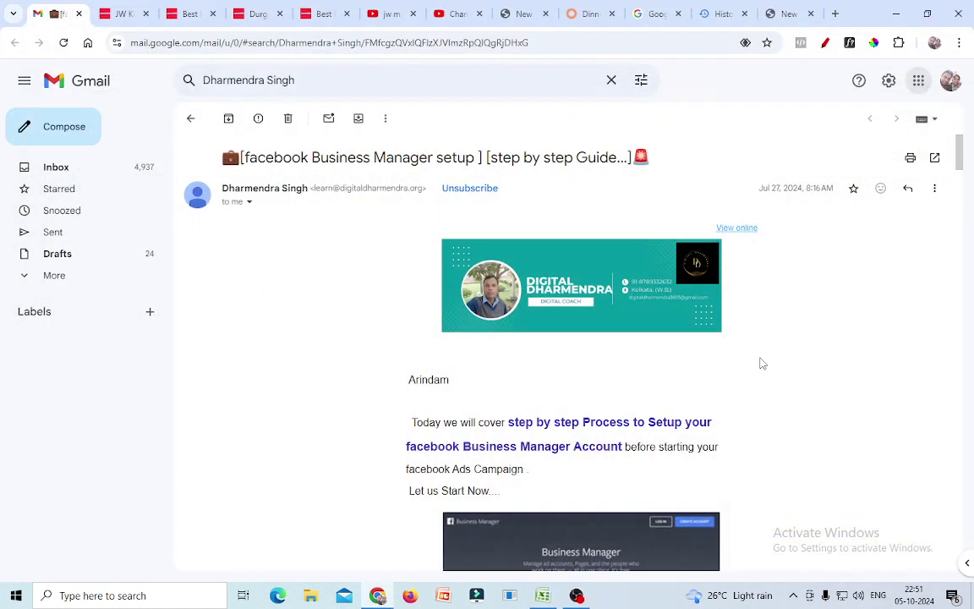
key(alt+Tab)
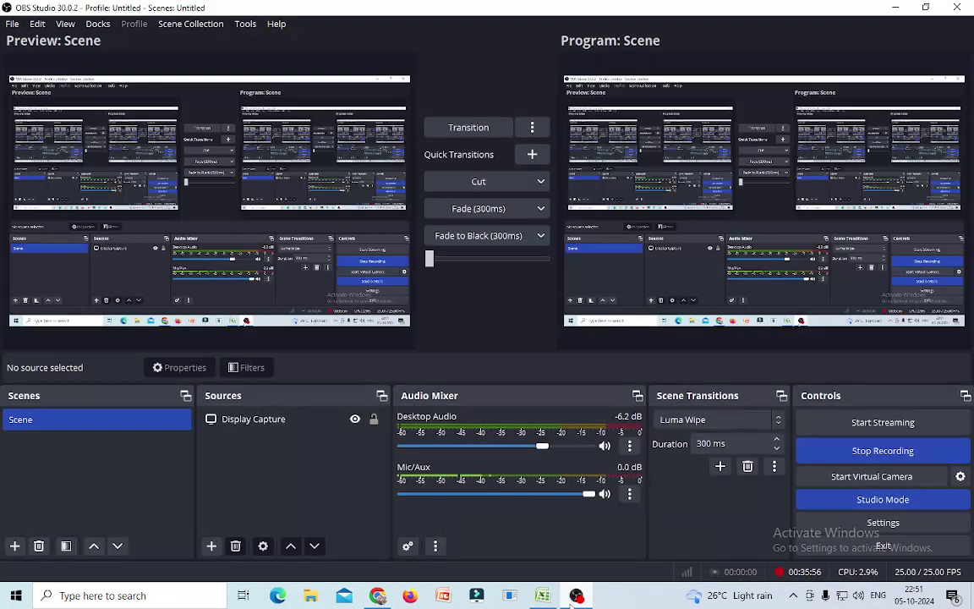